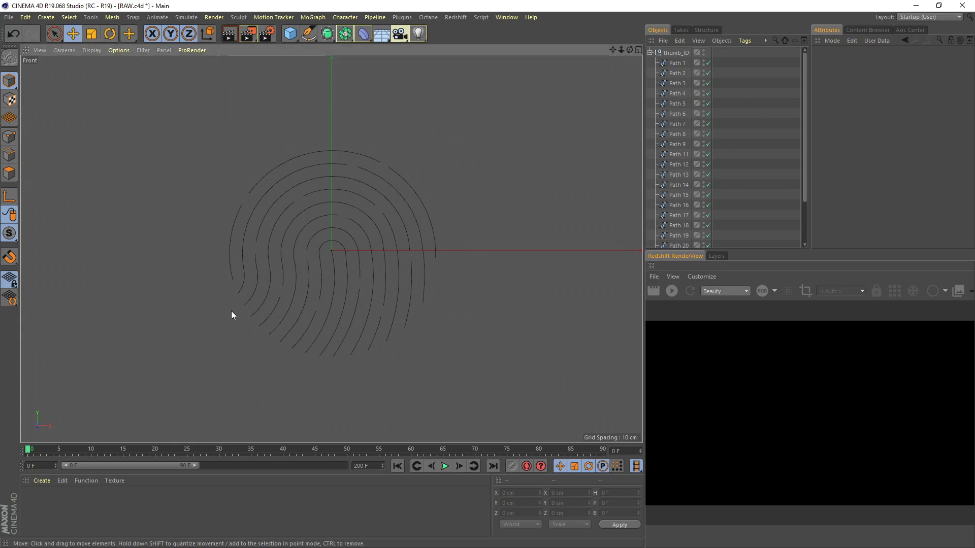
- Maximize the Perspective view, then orbit and zoom in close on the fingerprint Path splines
middle_click(434, 276)
middle_click(255, 175)
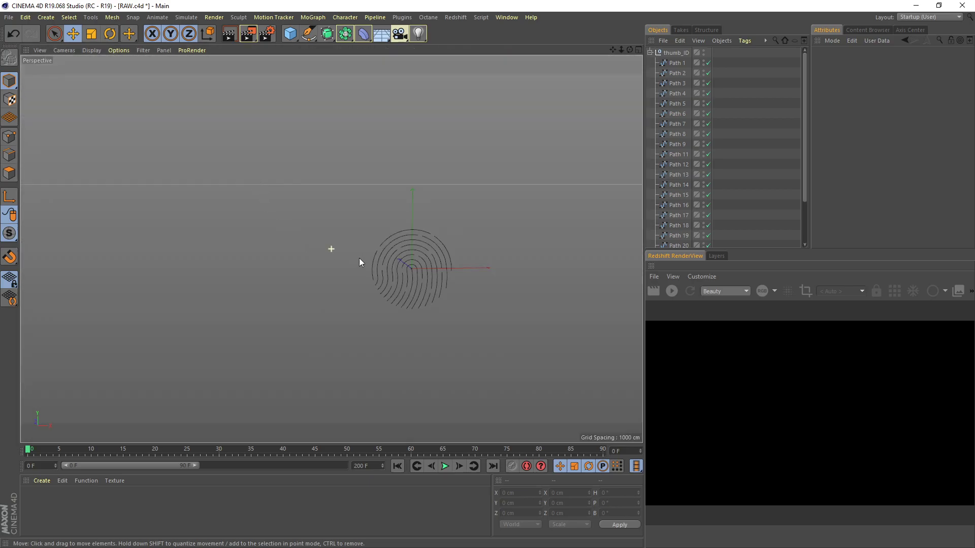
mouse_move(359, 260)
alt+mouse_down()
mouse_move(434, 264)
mouse_move(377, 227)
mouse_move(325, 235)
mouse_move(372, 270)
alt+mouse_up()
scroll(325, 233, up, 8)
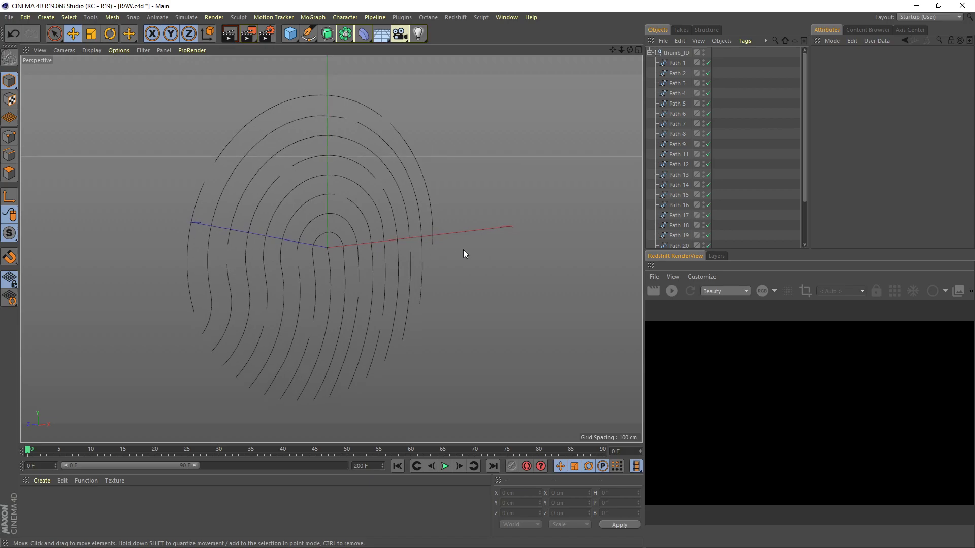
- In Illustrator, dismiss the Astute Graphics notice and pan and zoom to frame the whole fingerprint
key(alt+Tab)
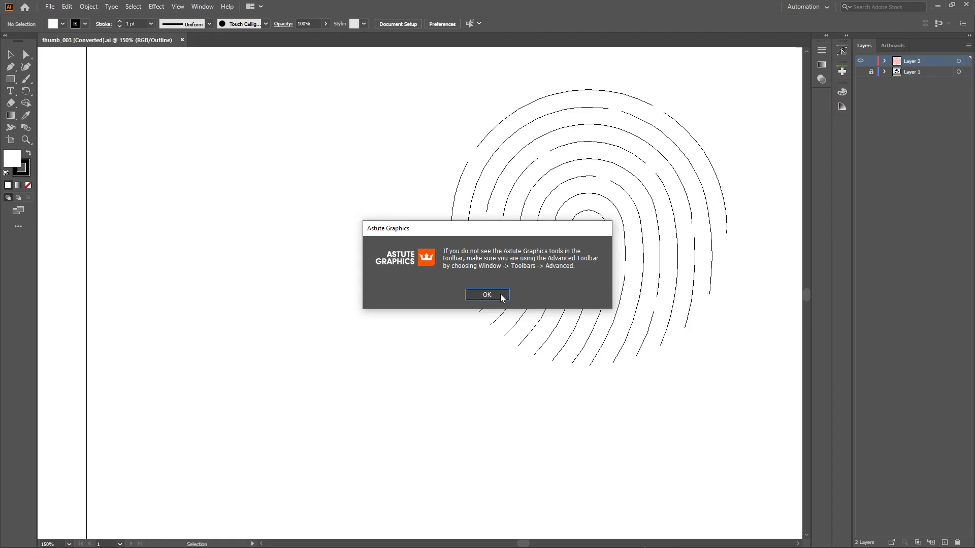
click(502, 297)
click(841, 72)
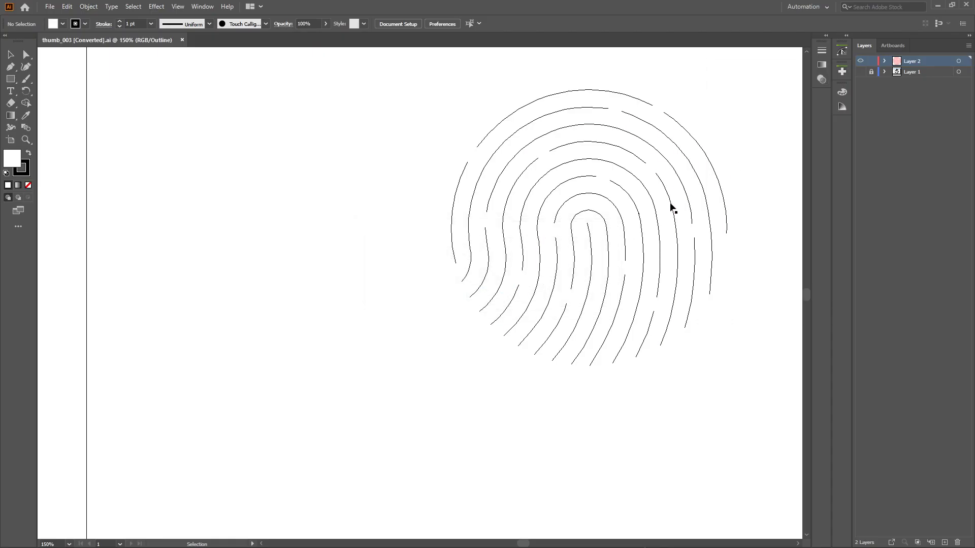
drag(699, 218, 500, 279)
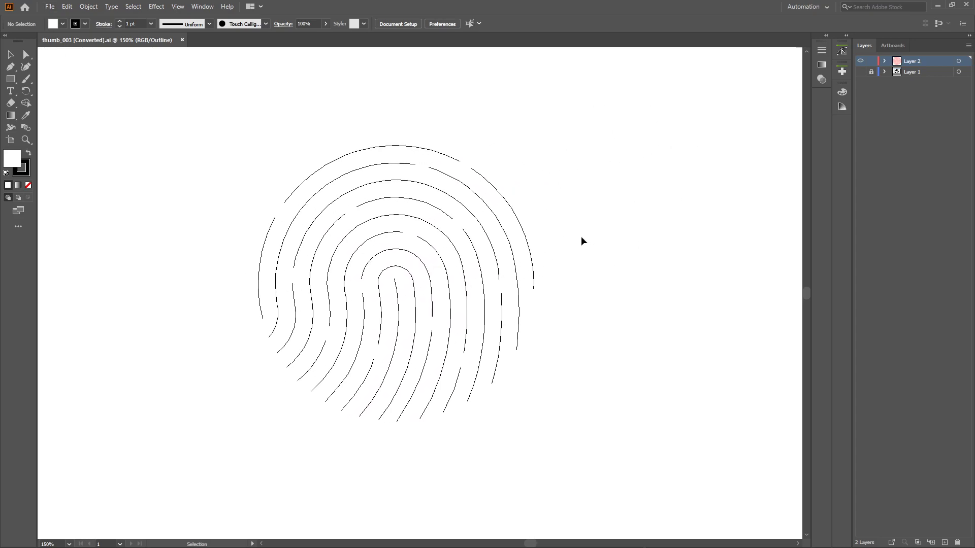
alt+scroll(582, 238, down, 1)
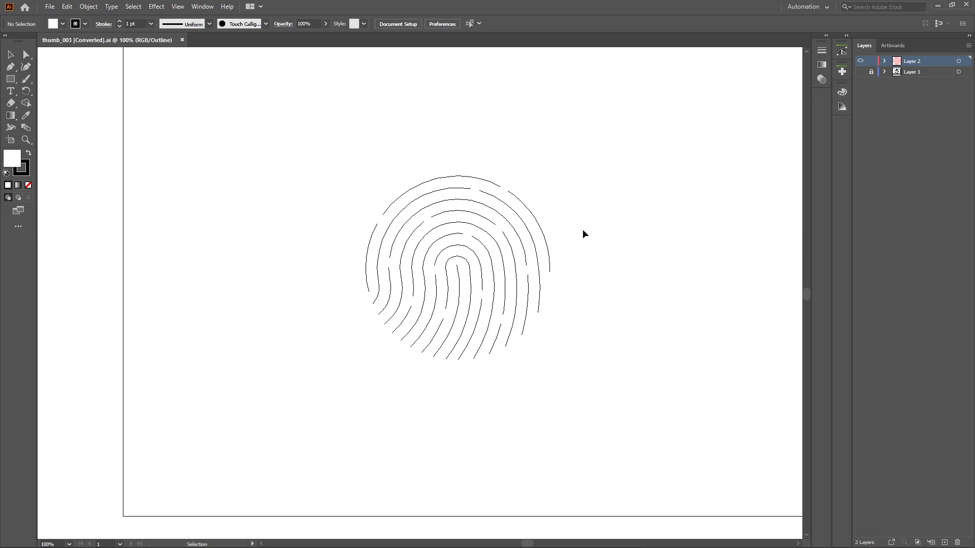
drag(334, 135, 577, 374)
click(614, 331)
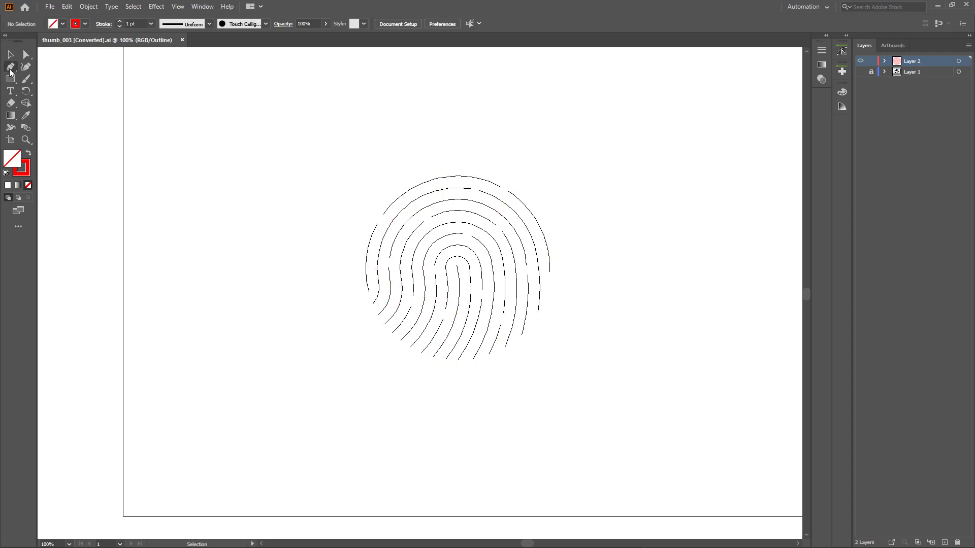
- Draw a test path with the Pen tool, delete it, and return to the image search
click(10, 67)
click(291, 202)
click(304, 176)
drag(326, 180, 326, 186)
drag(321, 132, 324, 132)
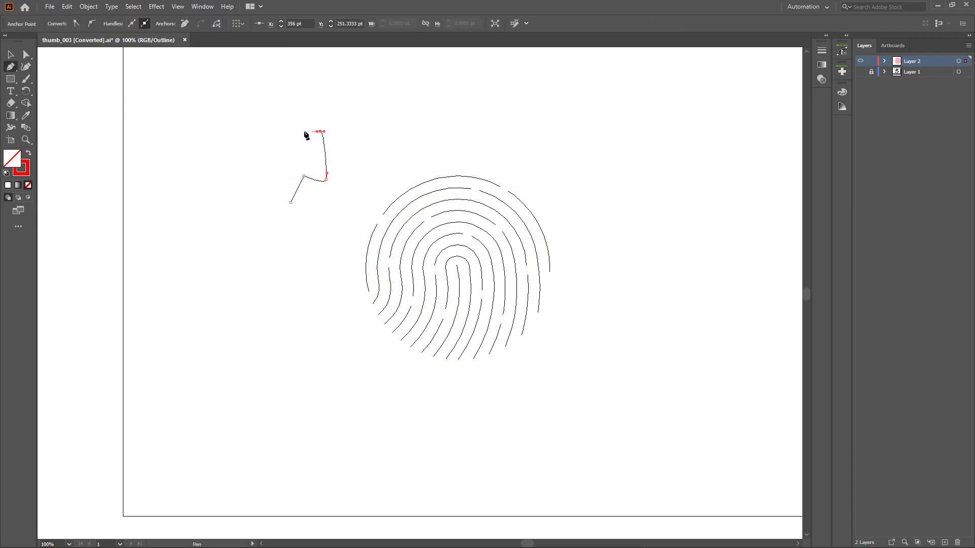
click(282, 142)
click(266, 175)
click(250, 184)
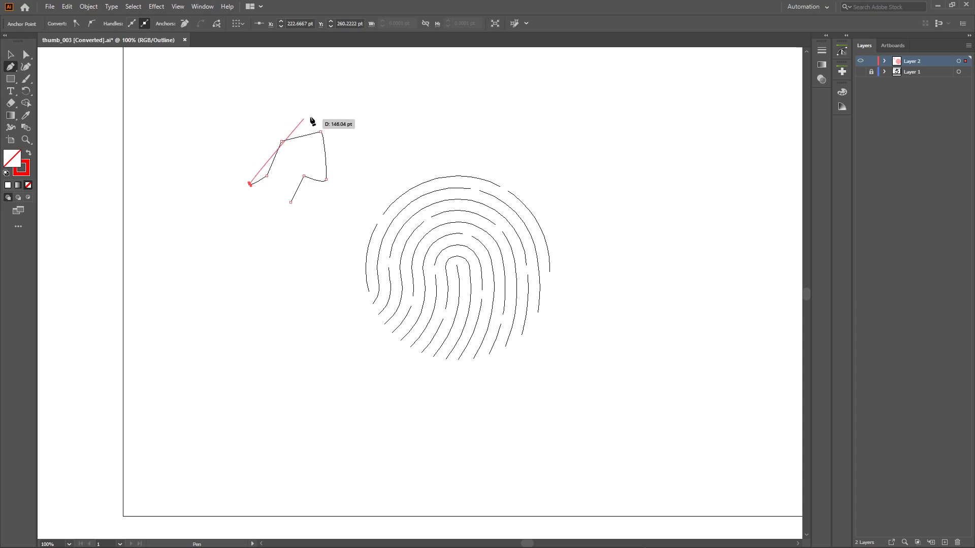
key(ctrl)
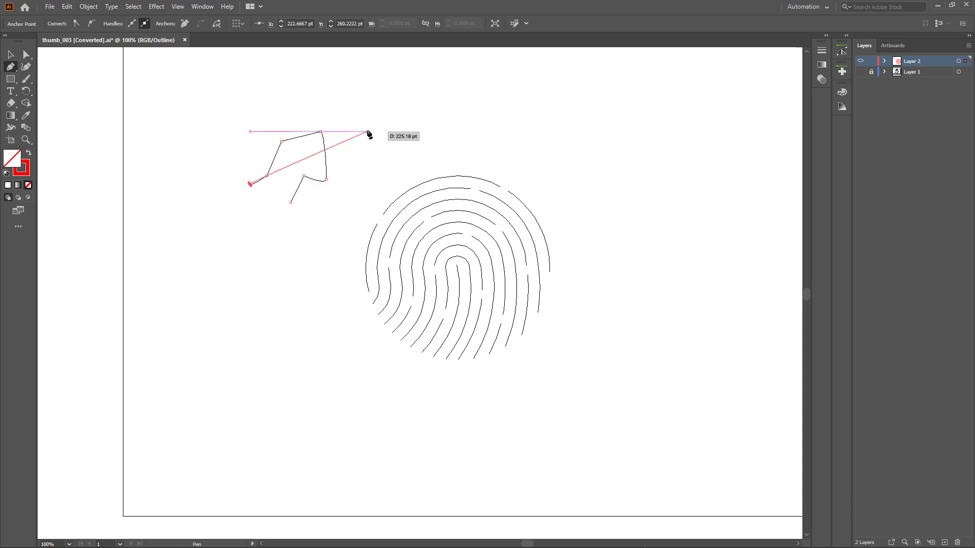
key(v)
key(Delete)
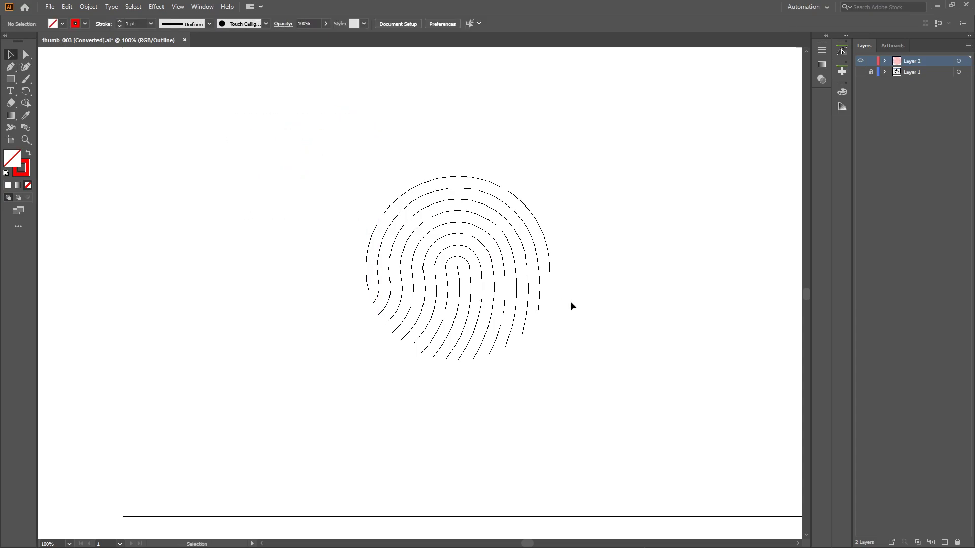
key(alt+Tab)
key(alt+Tab)
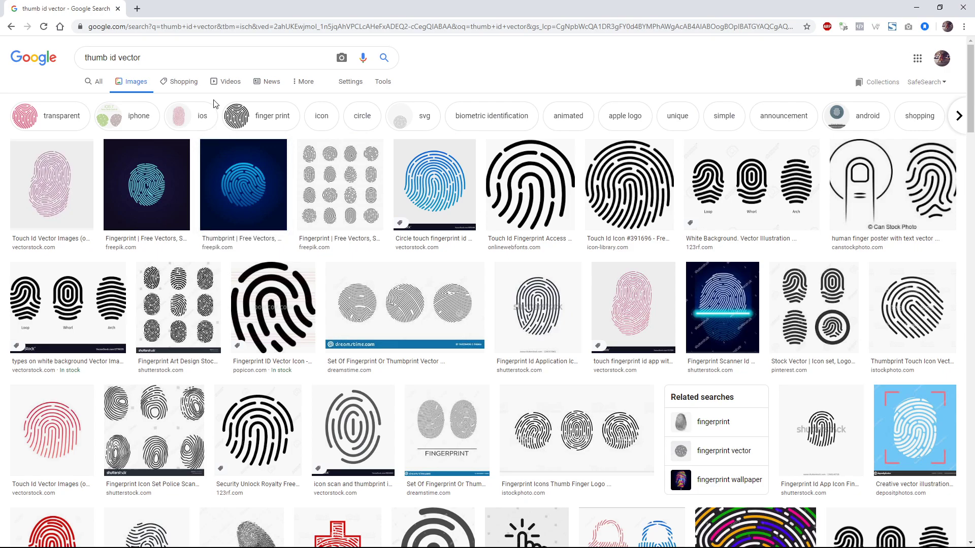
drag(192, 57, 81, 65)
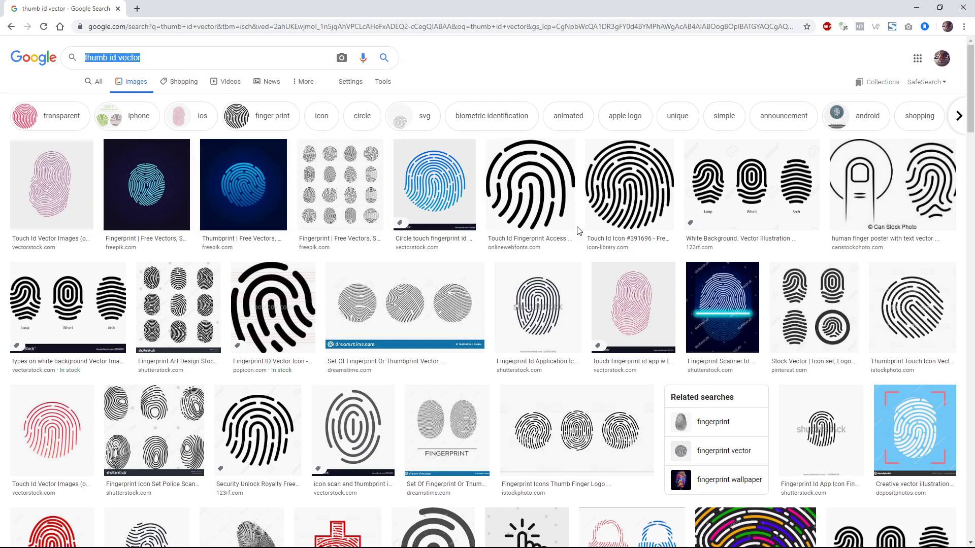
scroll(589, 236, down, 5)
scroll(598, 247, down, 3)
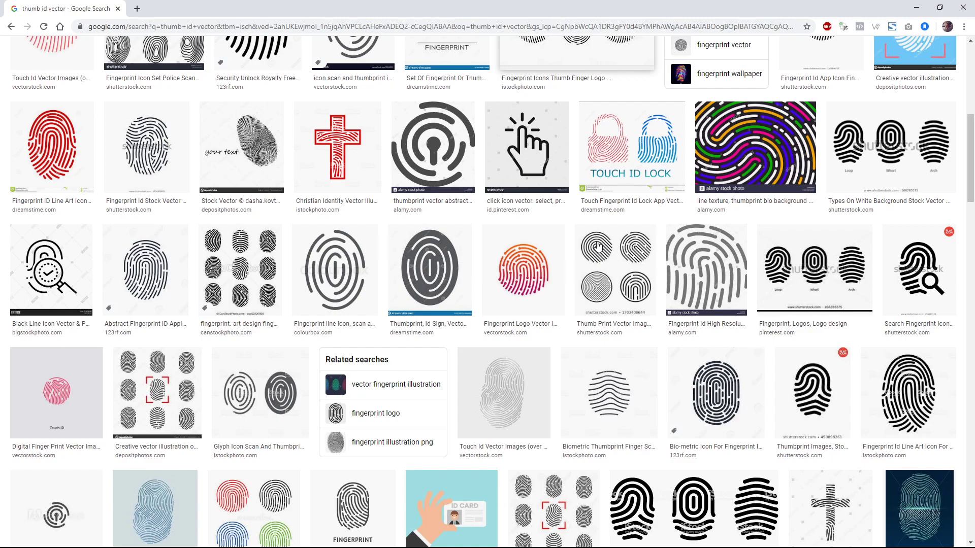
scroll(598, 247, up, 7)
scroll(598, 247, up, 1)
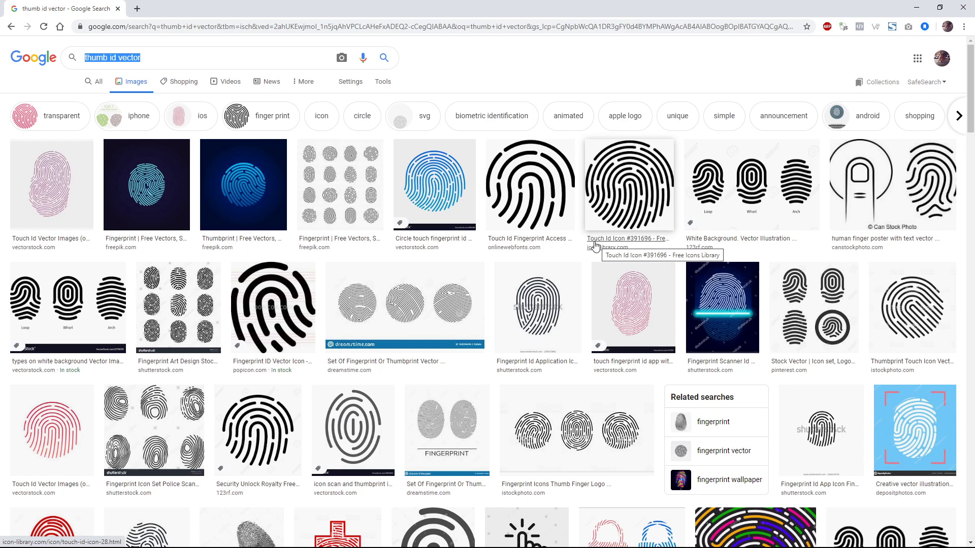
- Select Path 1 through Path 25, move to frame 90, and show their Coord. values
key(alt+Tab)
key(Tab)
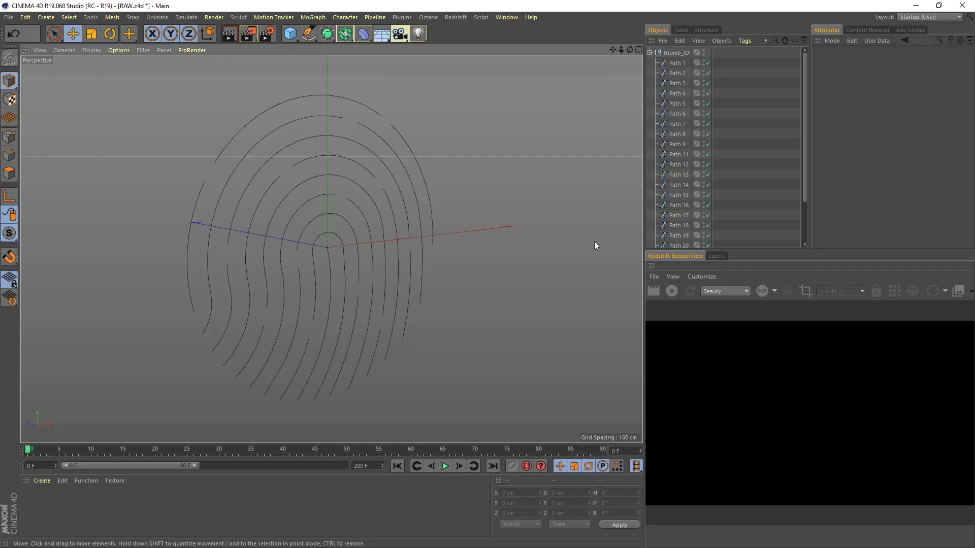
alt+drag(568, 279, 425, 262)
scroll(425, 262, down, 4)
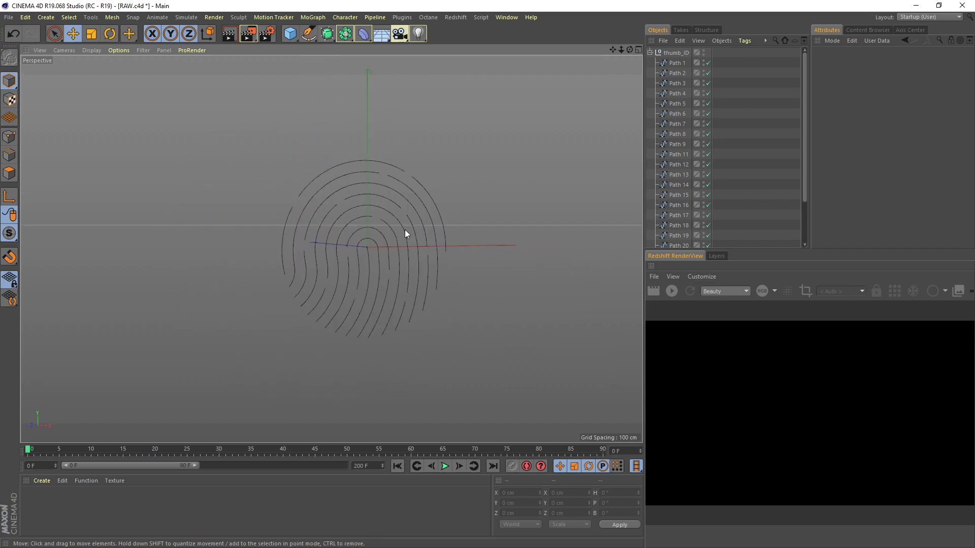
click(675, 62)
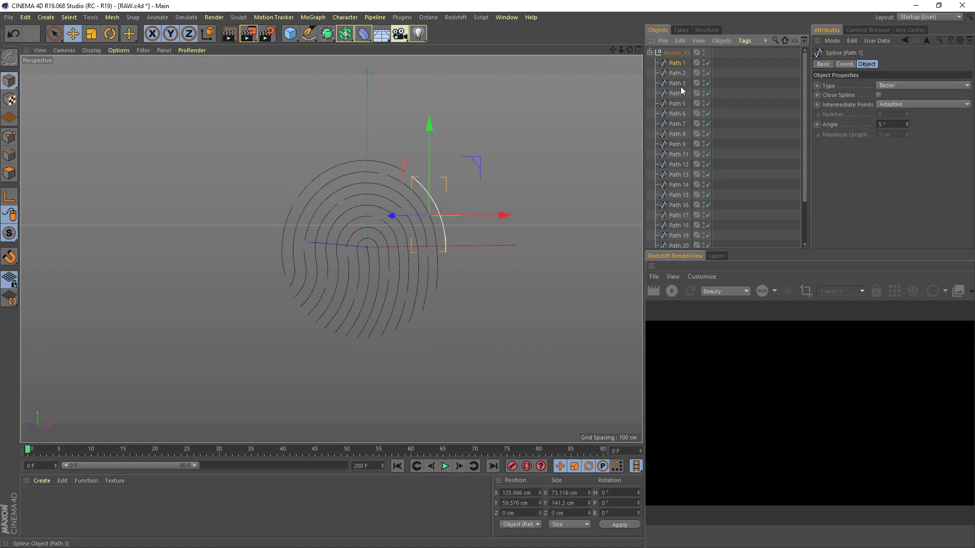
drag(805, 89, 806, 149)
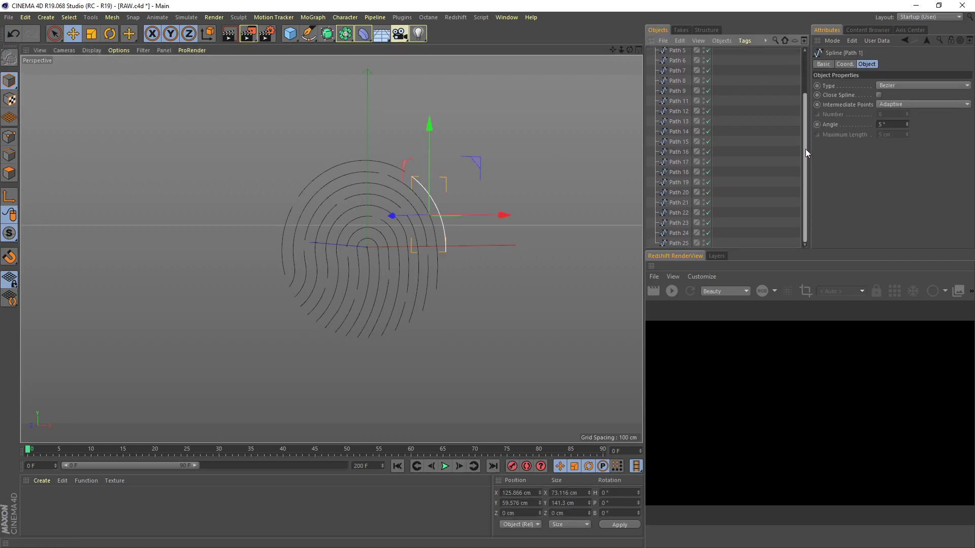
shift+click(677, 243)
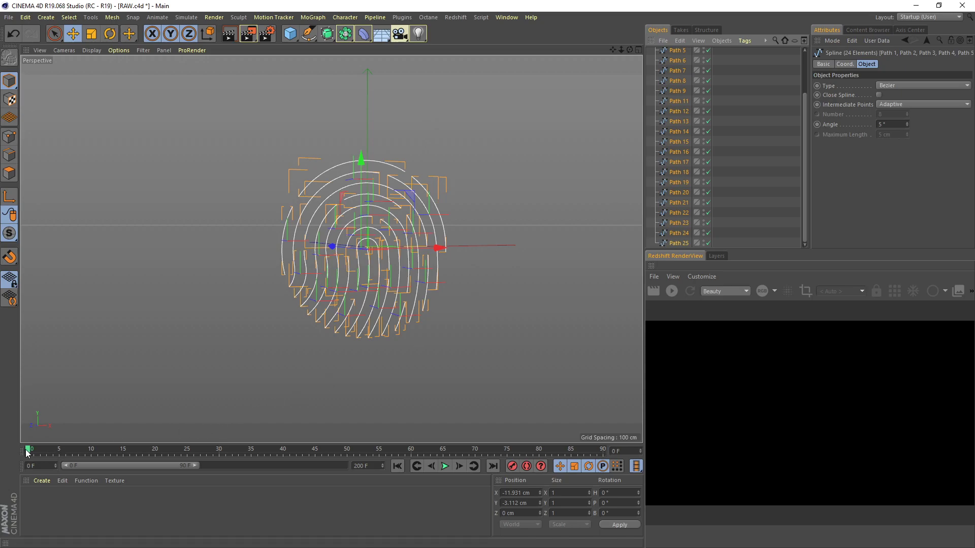
drag(29, 452, 406, 438)
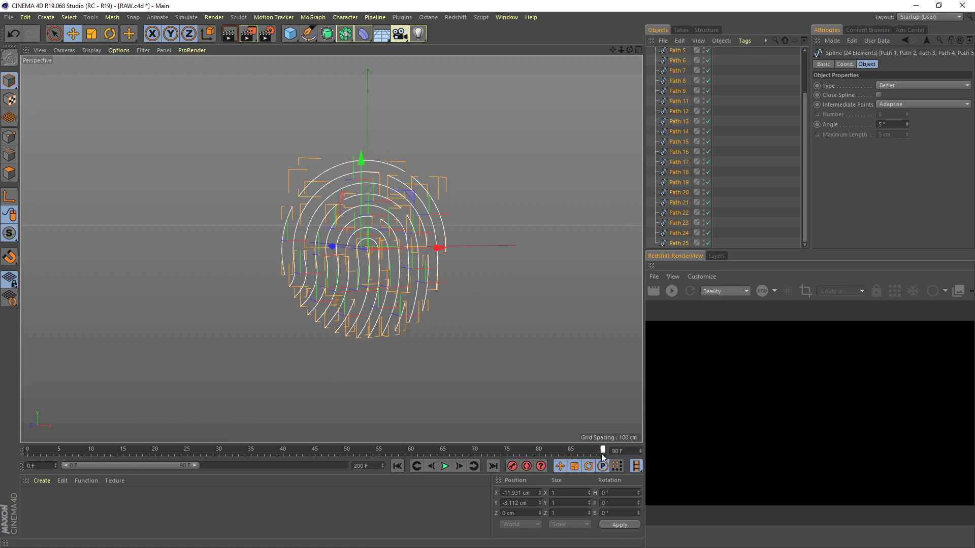
click(843, 65)
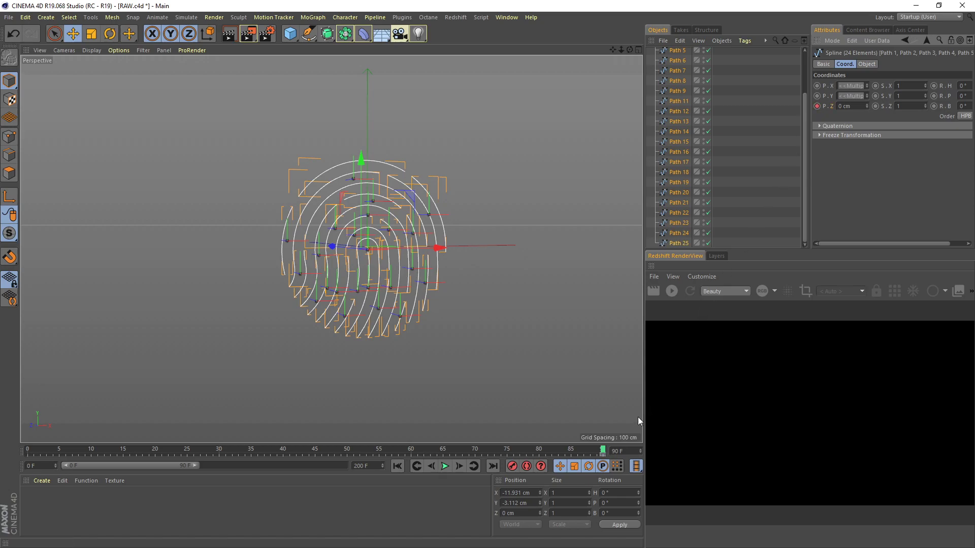
- At frame 0, set the paths' P.Z to -560 cm and keyframe it
drag(604, 450, 106, 475)
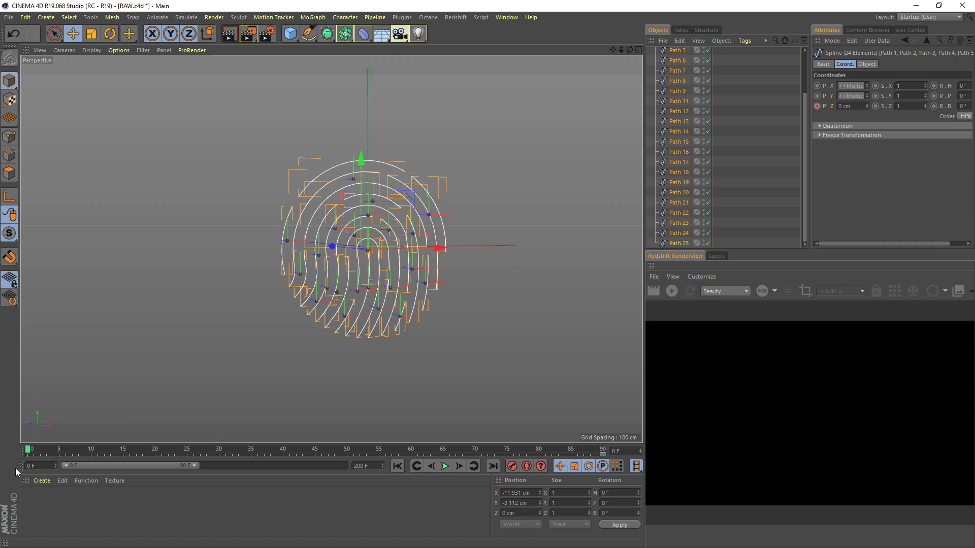
alt+drag(406, 324, 446, 309)
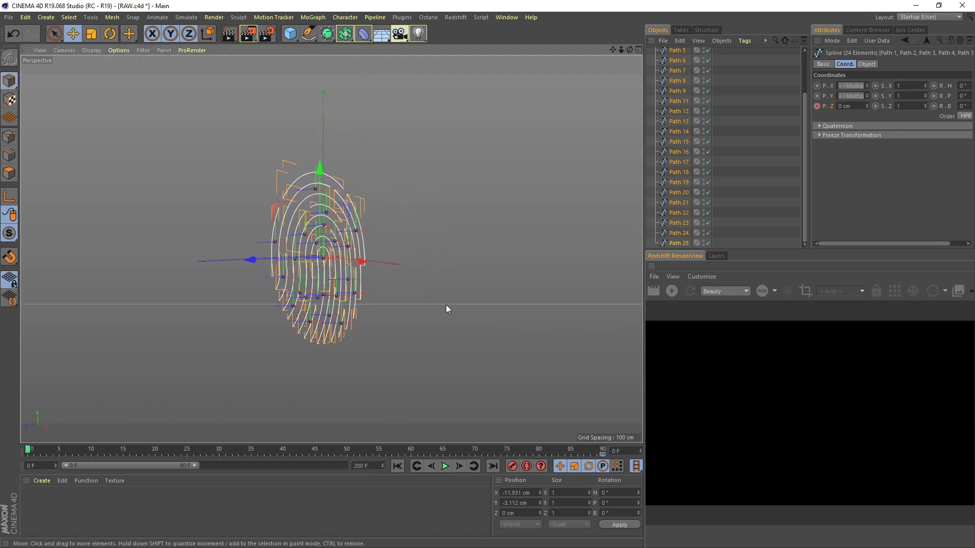
click(852, 106)
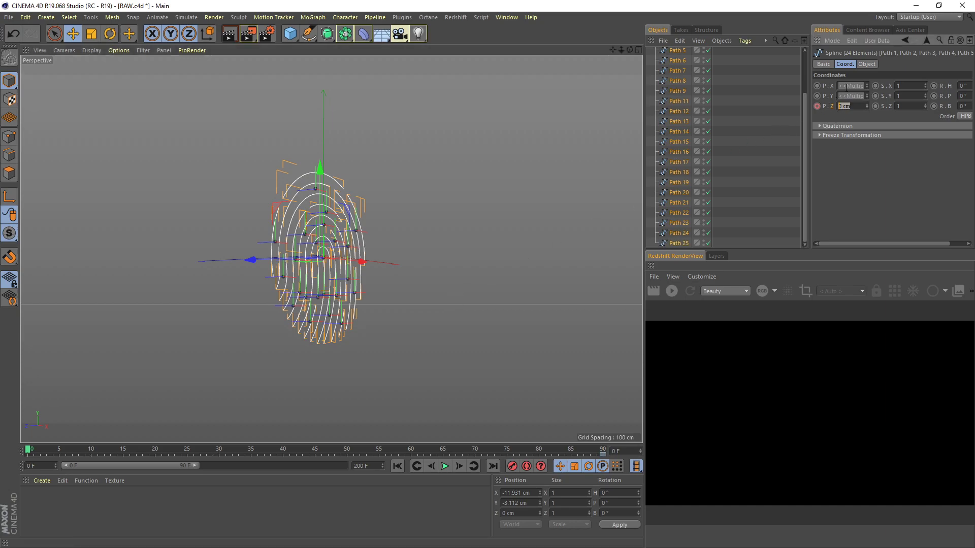
text(-560)
key(Return)
alt+middle_drag(453, 199, 369, 190)
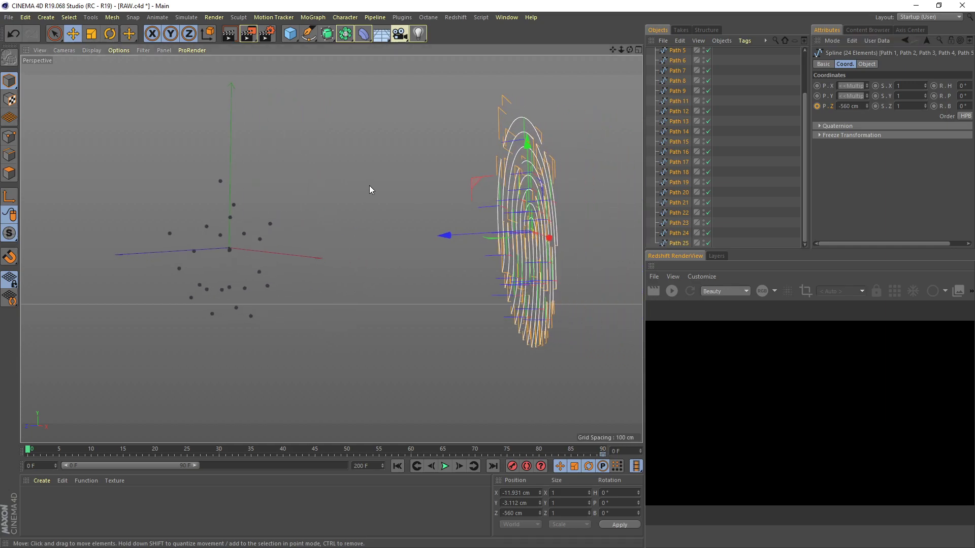
click(817, 106)
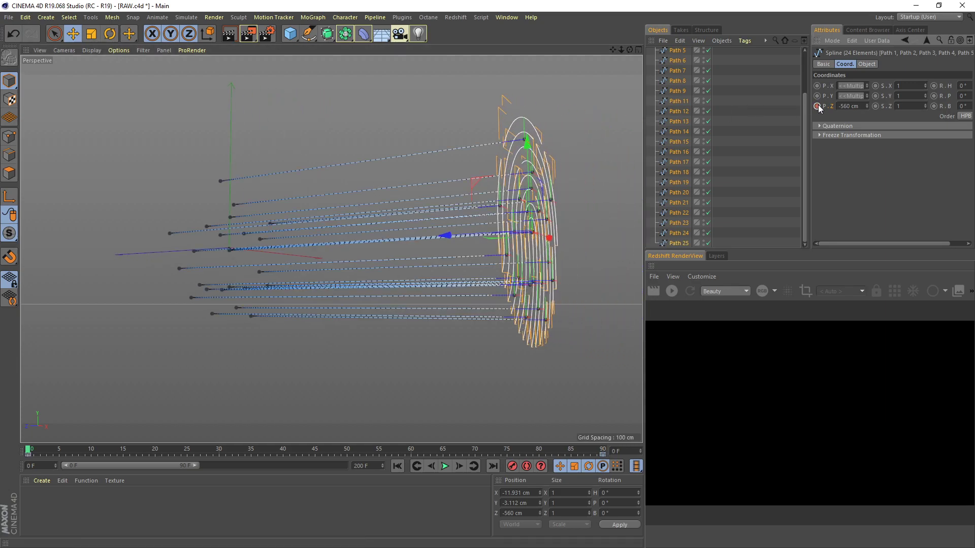
- Deselect the paths, turn the view to face the fingerprint, and play the fly-in animation
click(463, 95)
alt+drag(431, 156, 412, 164)
click(446, 467)
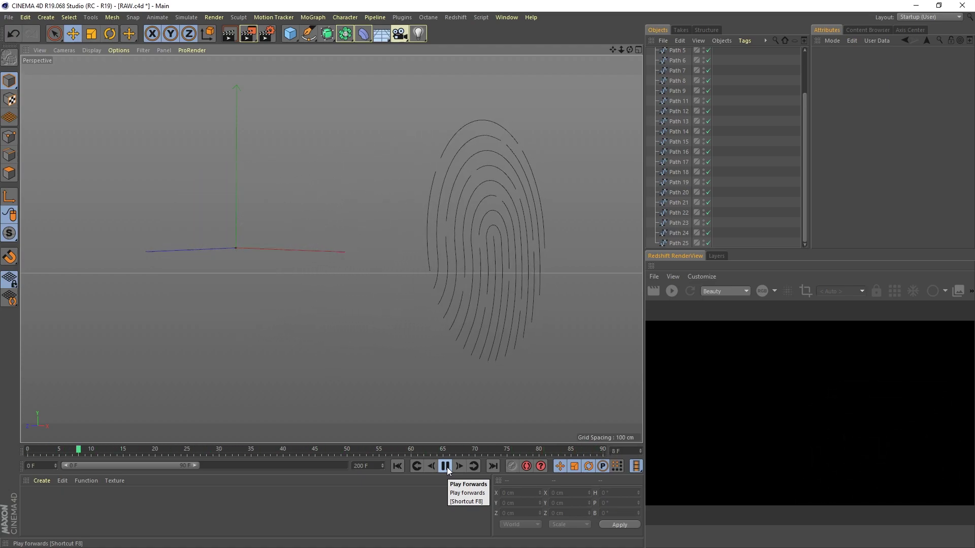
click(445, 466)
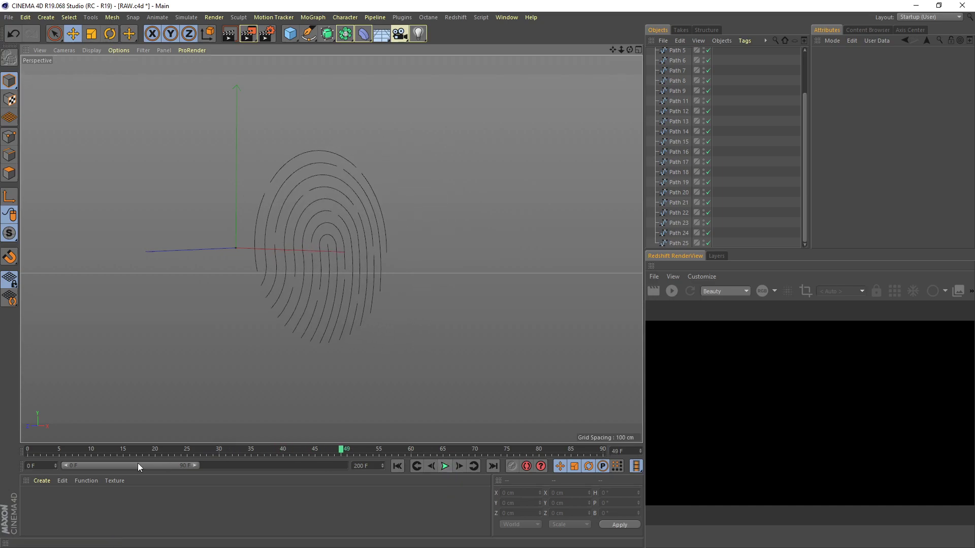
drag(29, 450, 559, 469)
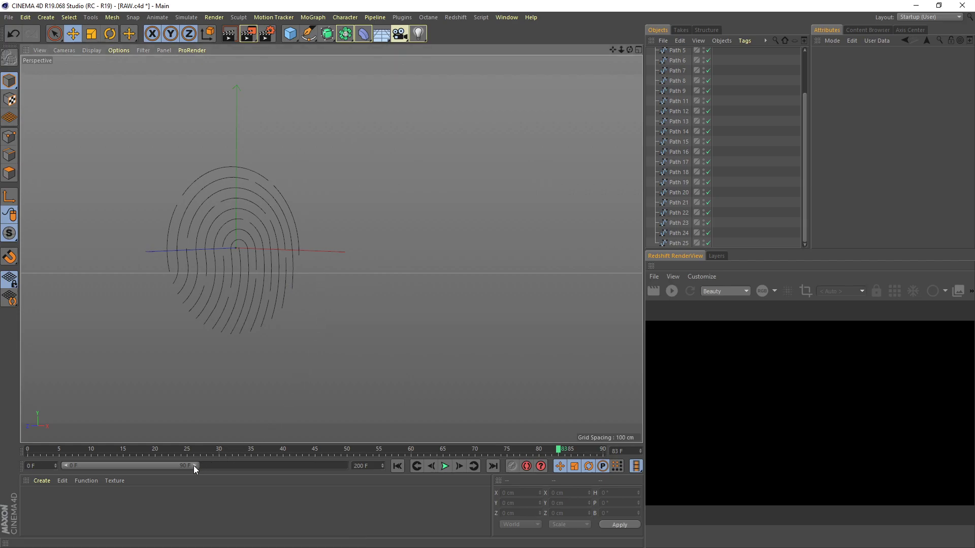
drag(193, 465, 352, 468)
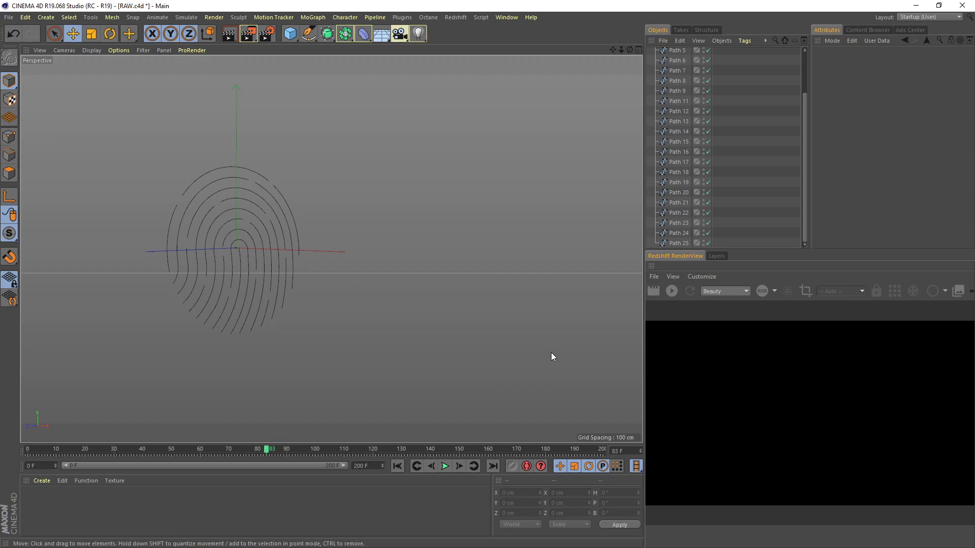
click(368, 468)
- Shift the animation keys of Paths 16 and 17 later on the timeline
click(246, 301)
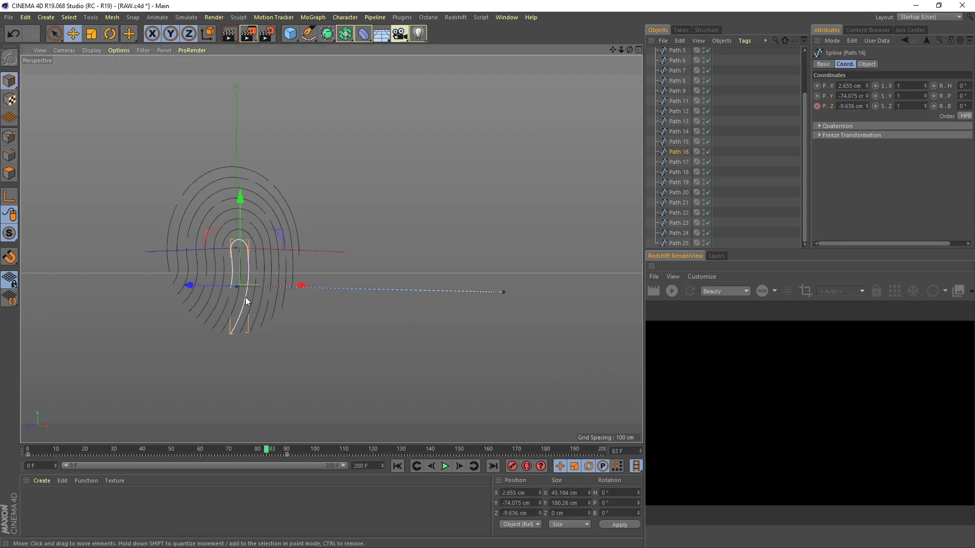
shift+click(215, 321)
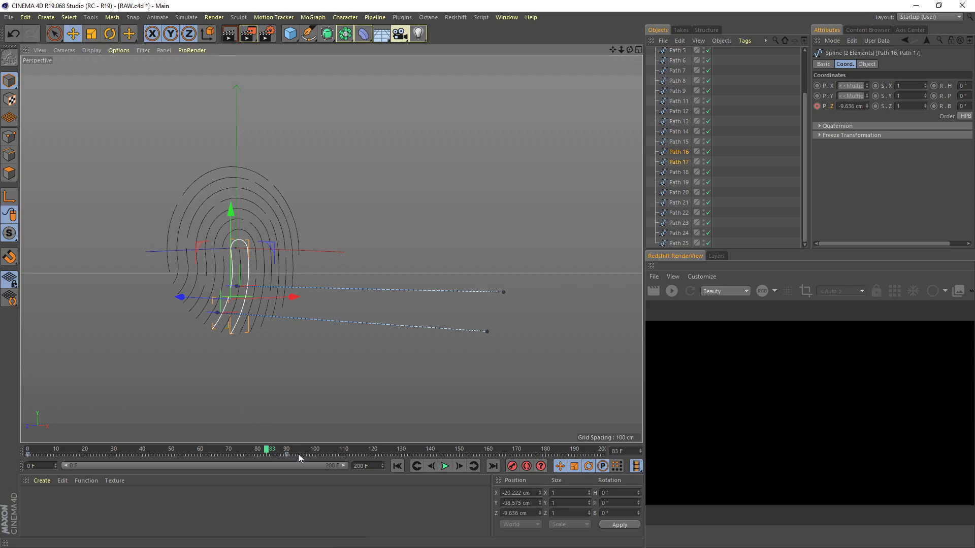
drag(298, 454, 33, 473)
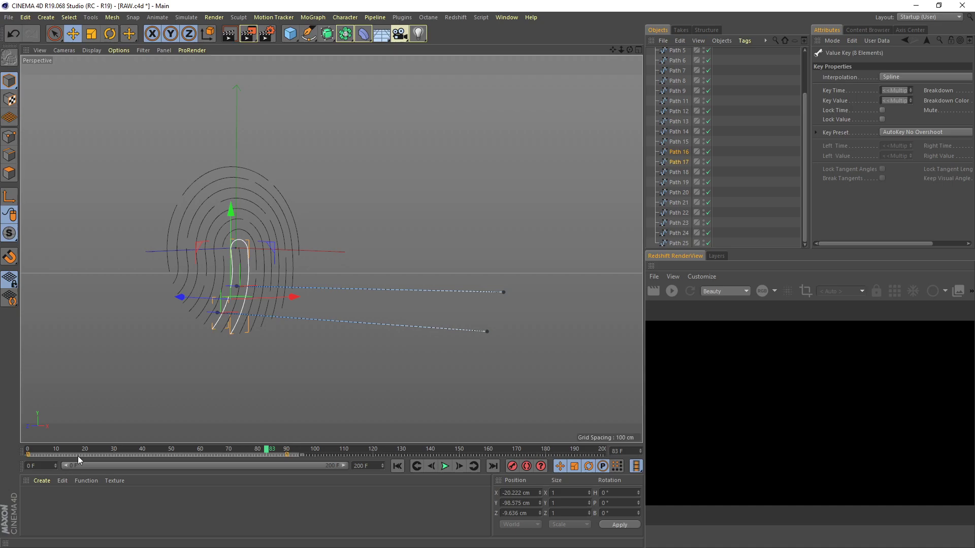
drag(80, 456, 108, 462)
click(408, 235)
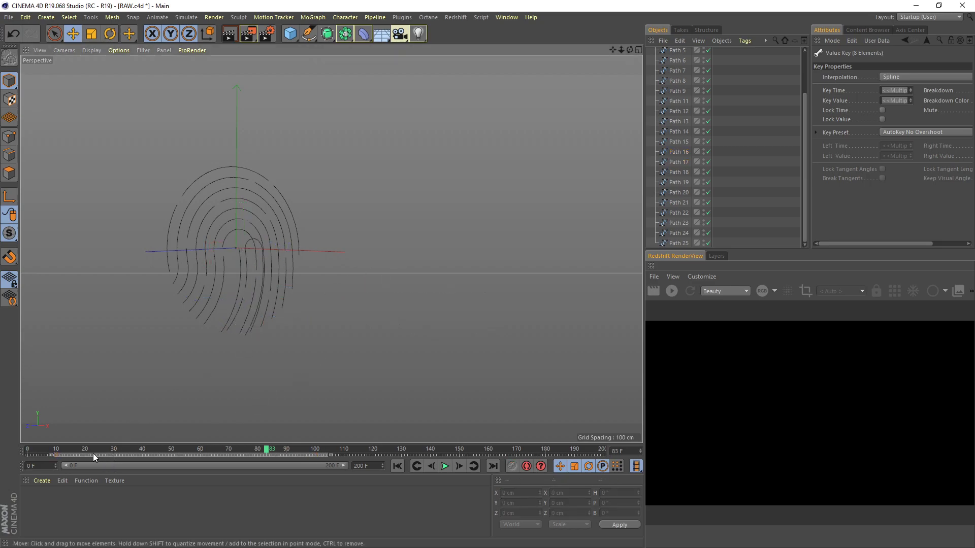
- Shift the keys of Paths 13, 14 and 18 to about frame 110
drag(41, 447, 494, 458)
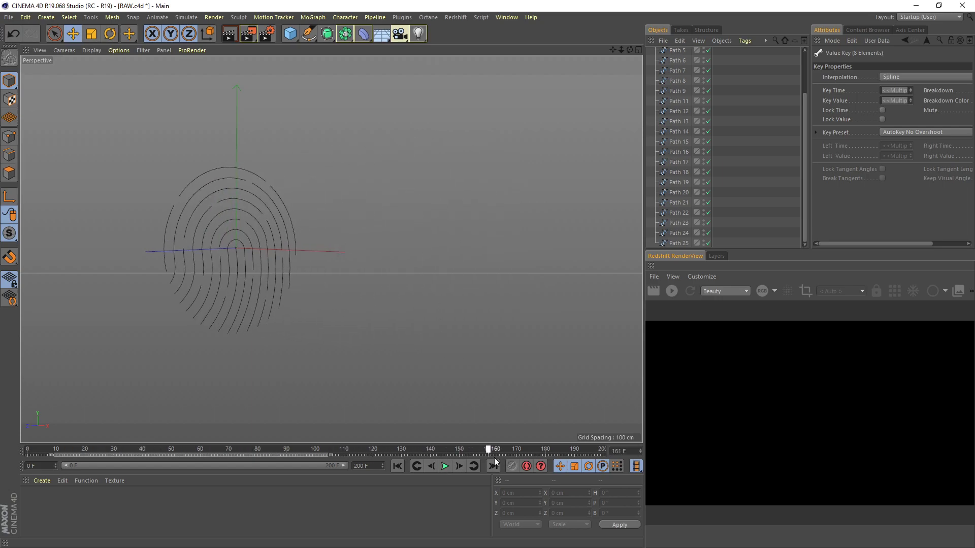
click(252, 306)
shift+click(256, 260)
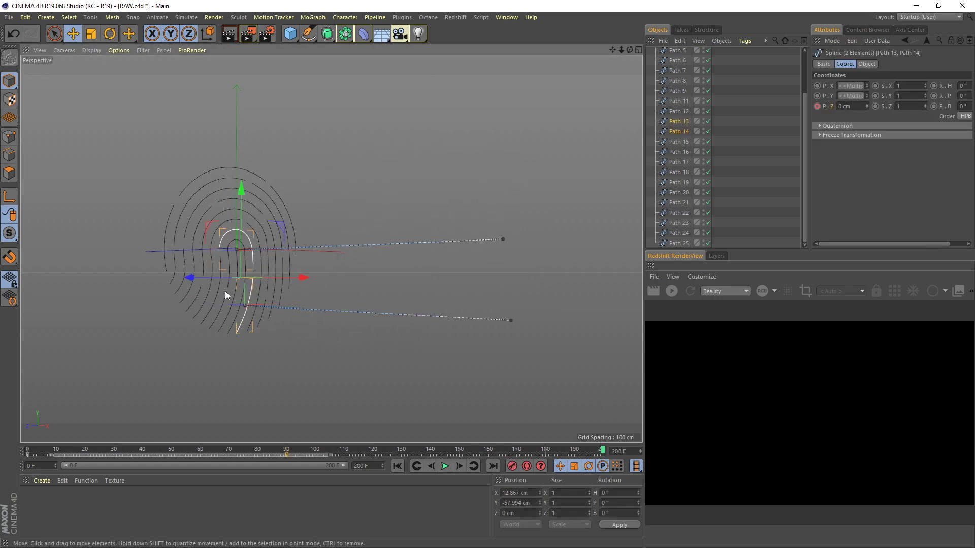
shift+click(219, 312)
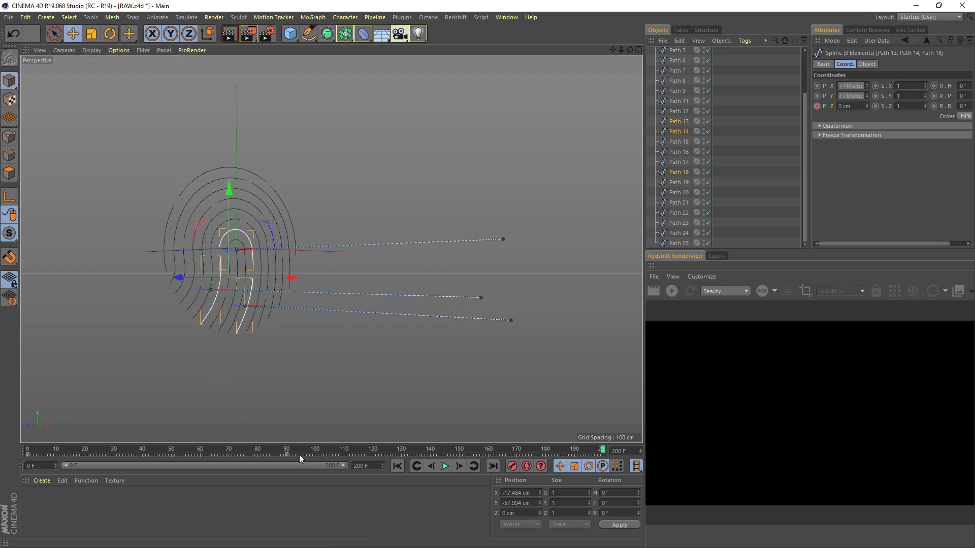
mouse_move(299, 455)
mouse_down()
mouse_move(50, 471)
mouse_move(132, 470)
mouse_up()
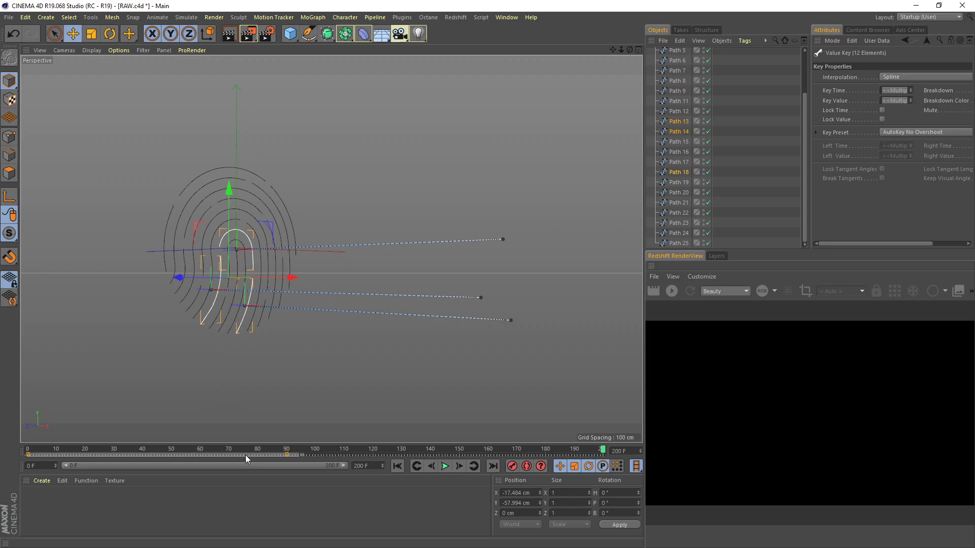
drag(245, 455, 304, 459)
- Delay the keys of Paths 6, 5, 19 and 12 later in time
click(309, 397)
click(257, 240)
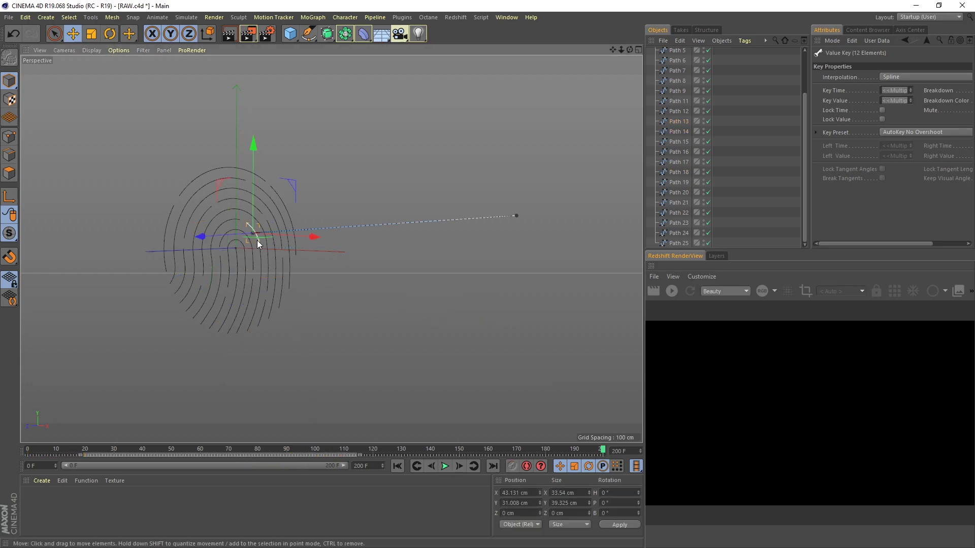
shift+click(229, 221)
shift+click(209, 283)
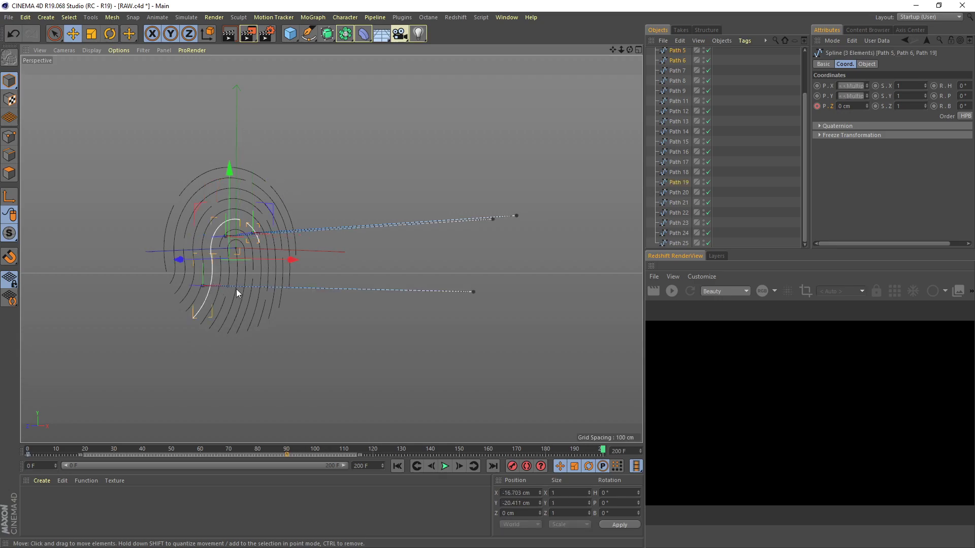
shift+click(258, 302)
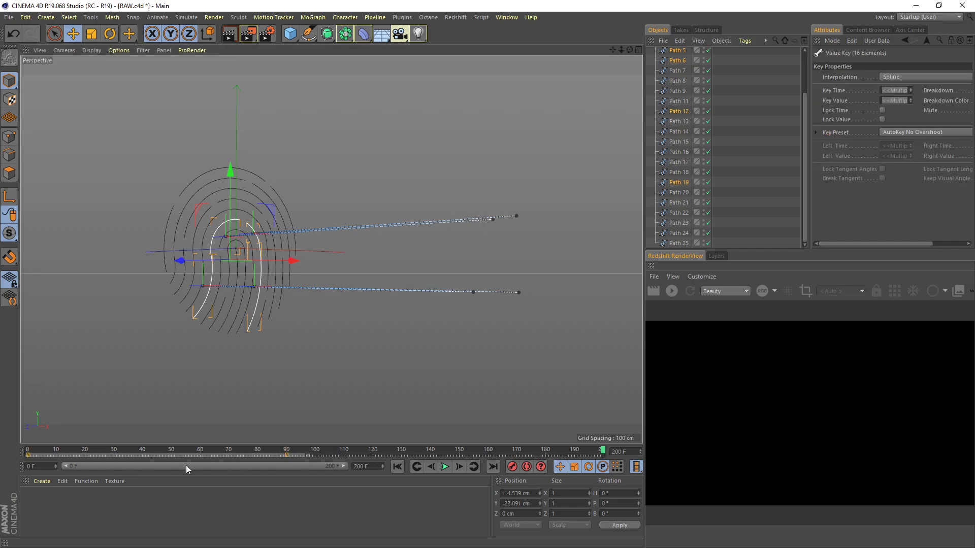
drag(270, 455, 359, 454)
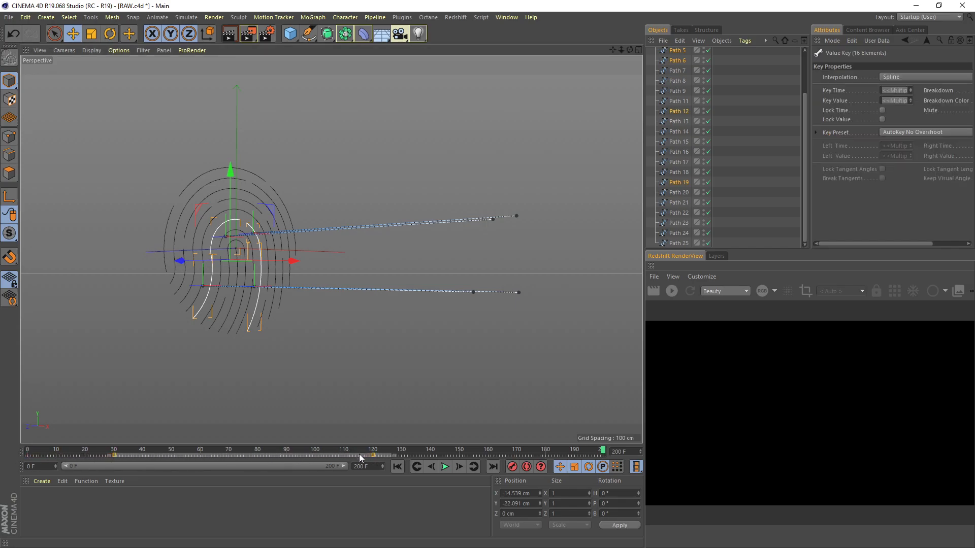
- Shift the keys of Paths 20, 11 and 21 later, then jump to the last frame
click(249, 215)
shift+click(261, 312)
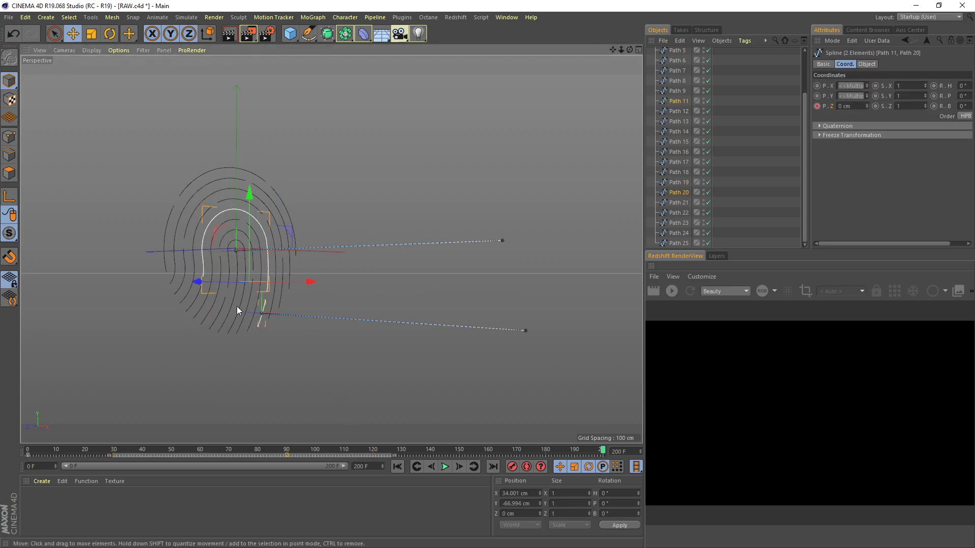
shift+click(190, 302)
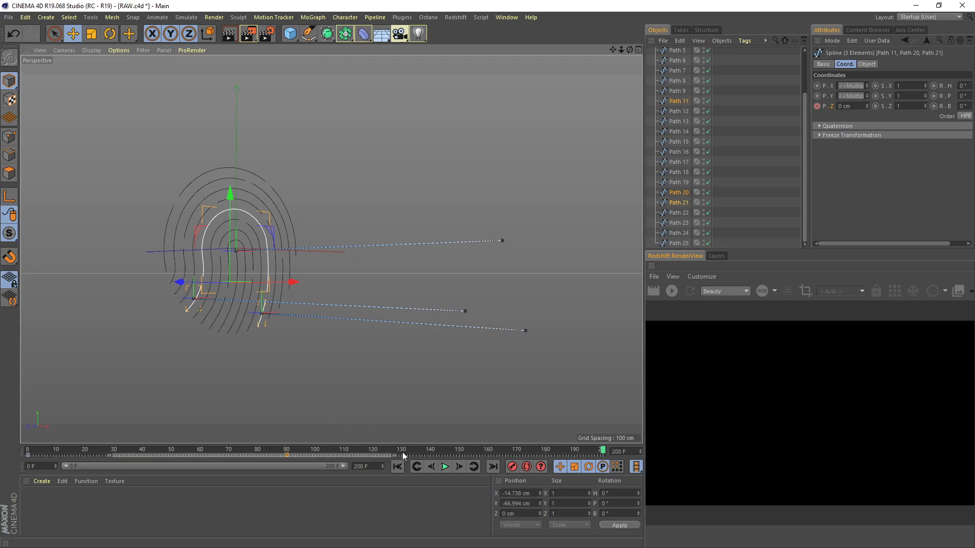
drag(293, 455, 180, 476)
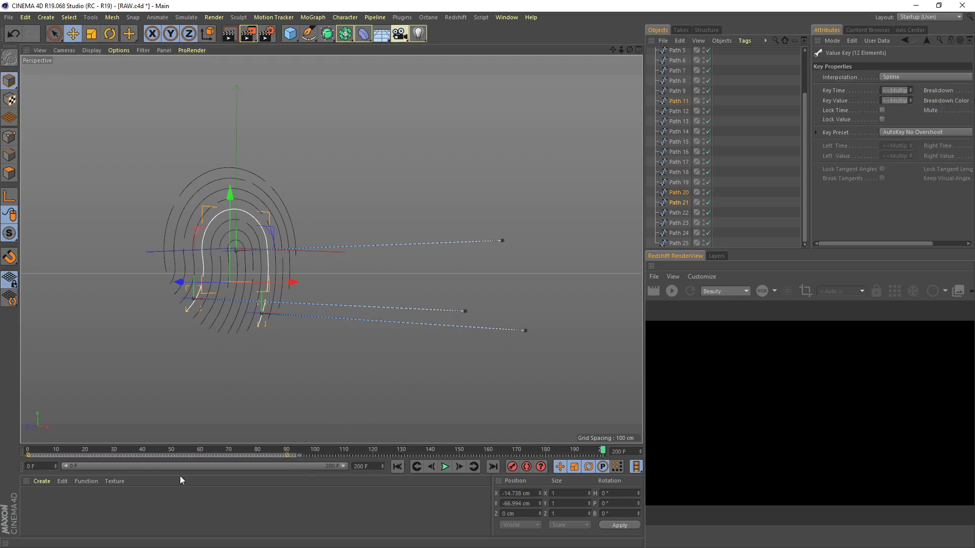
click(242, 453)
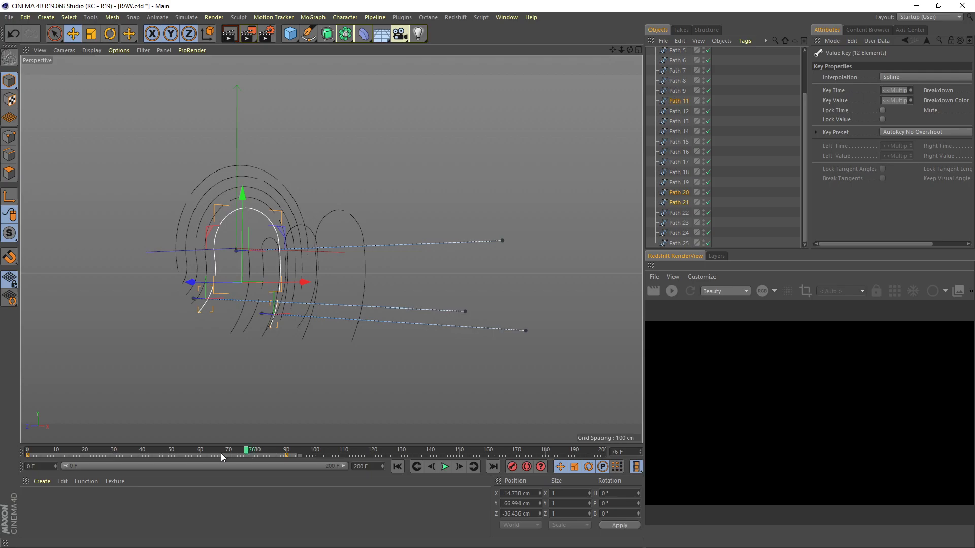
drag(220, 452, 336, 464)
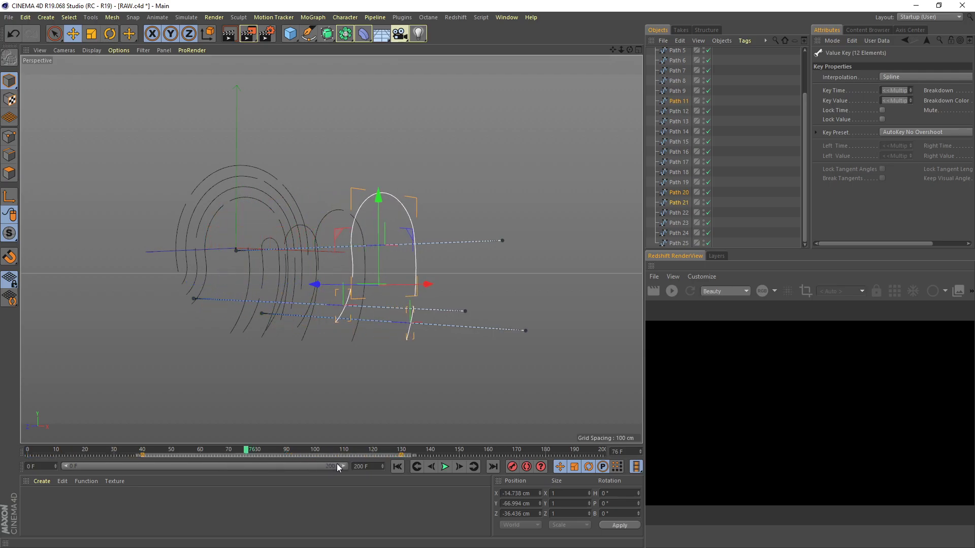
click(316, 386)
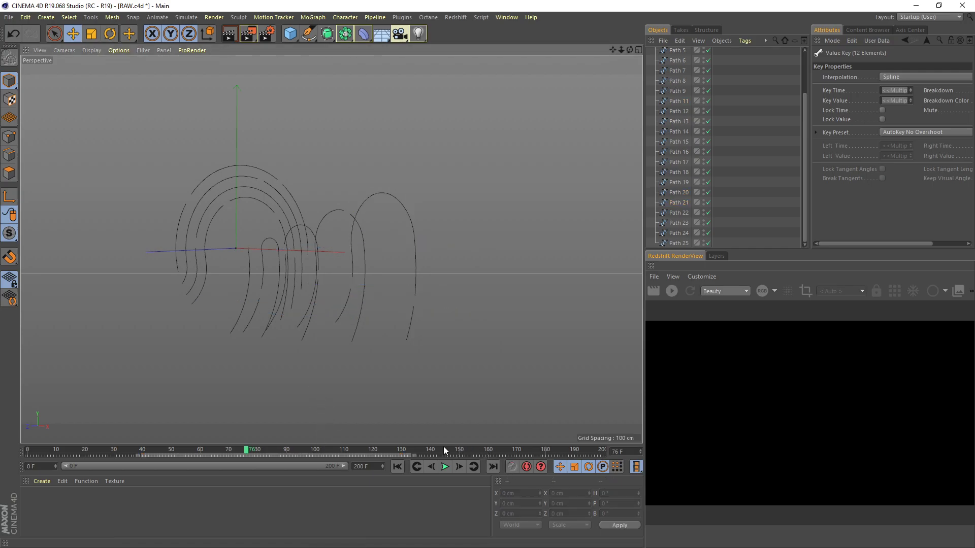
key(shift+g)
- Select Paths 3, 4, 9, 22 and others and shift their keys to frames 60 and 150
click(263, 237)
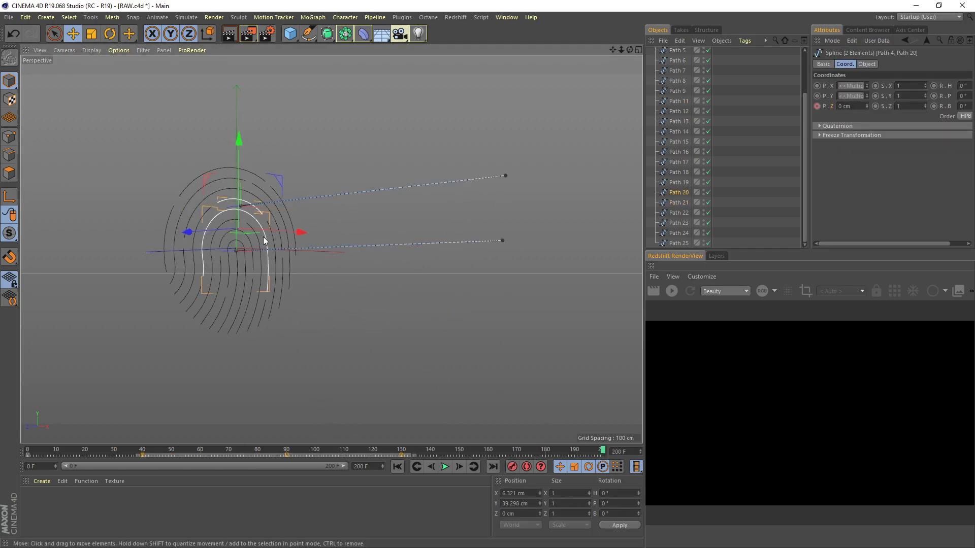
shift+click(255, 245)
shift+click(274, 294)
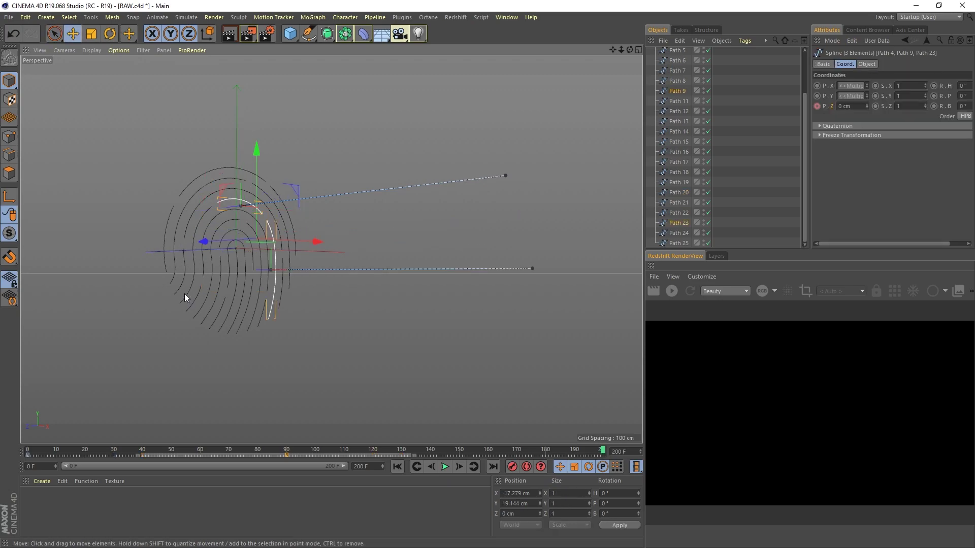
shift+click(182, 294)
shift+click(182, 295)
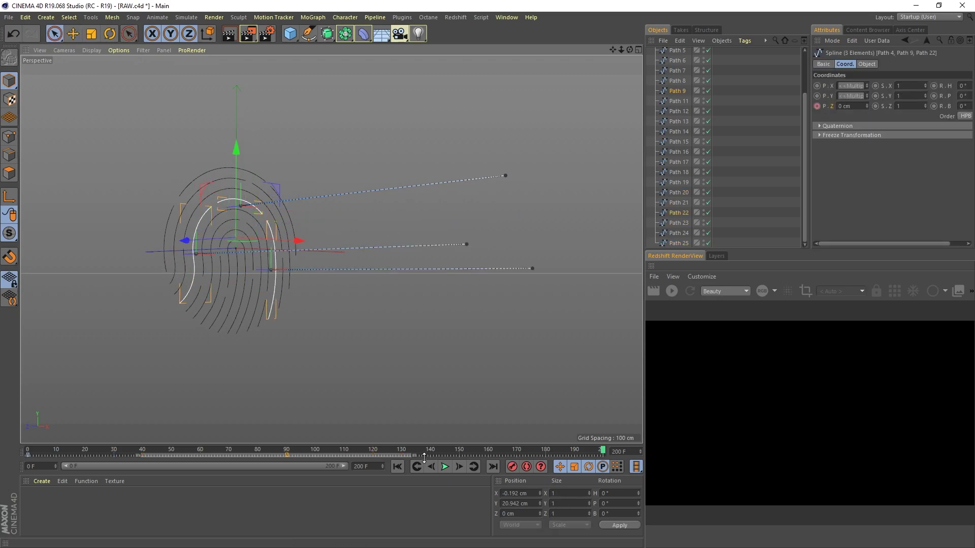
click(185, 239)
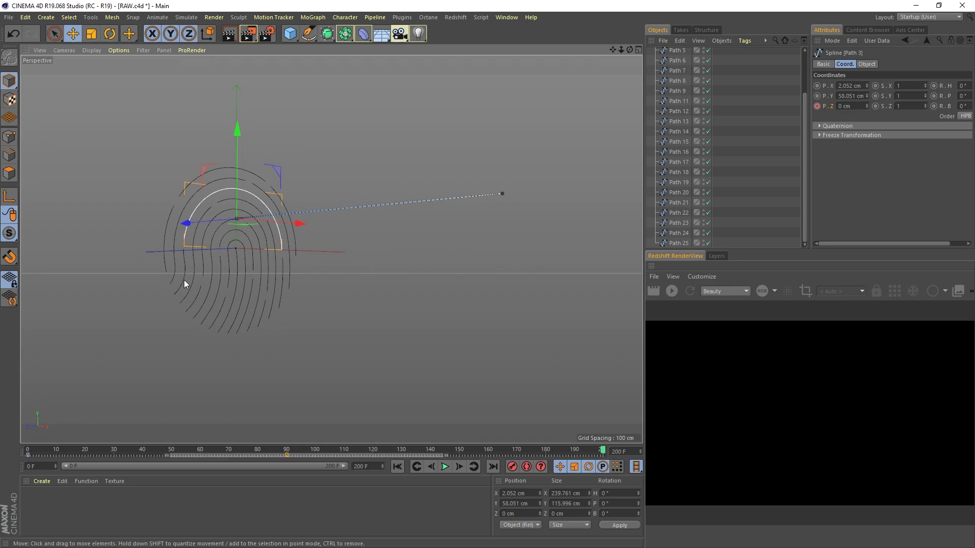
shift+click(282, 302)
click(307, 457)
drag(306, 457, 544, 457)
click(267, 203)
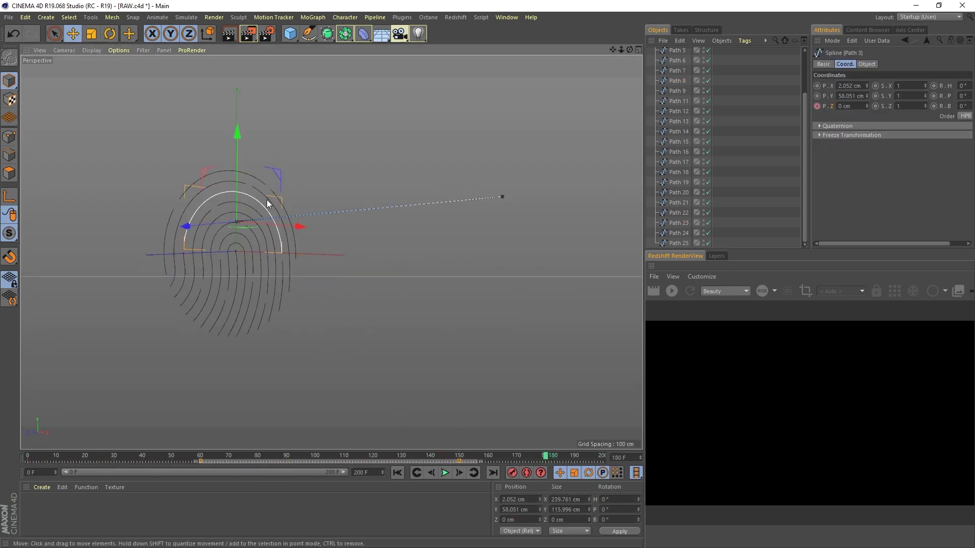
- Shift the keys of Paths 7, 24 and 25 later in time, then deselect
shift+click(293, 271)
mouse_move(303, 457)
mouse_down()
mouse_move(294, 457)
mouse_move(319, 457)
mouse_up()
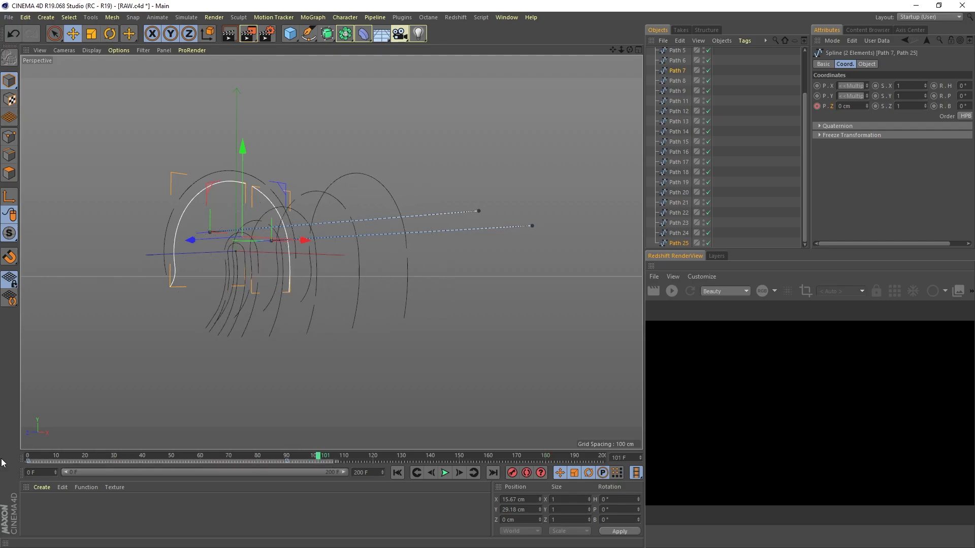
drag(512, 461, 491, 459)
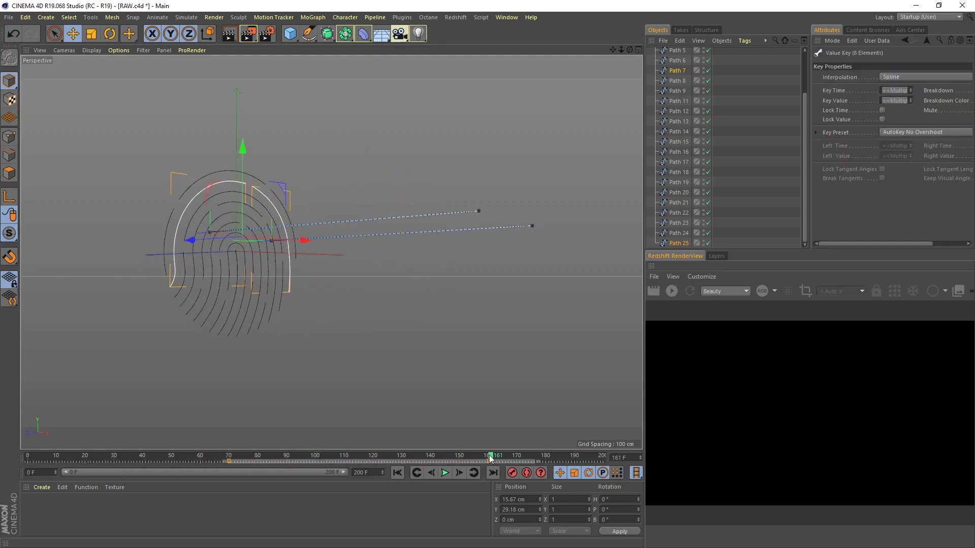
click(273, 216)
click(165, 241)
shift+click(225, 186)
drag(102, 462, 513, 461)
click(516, 457)
click(495, 374)
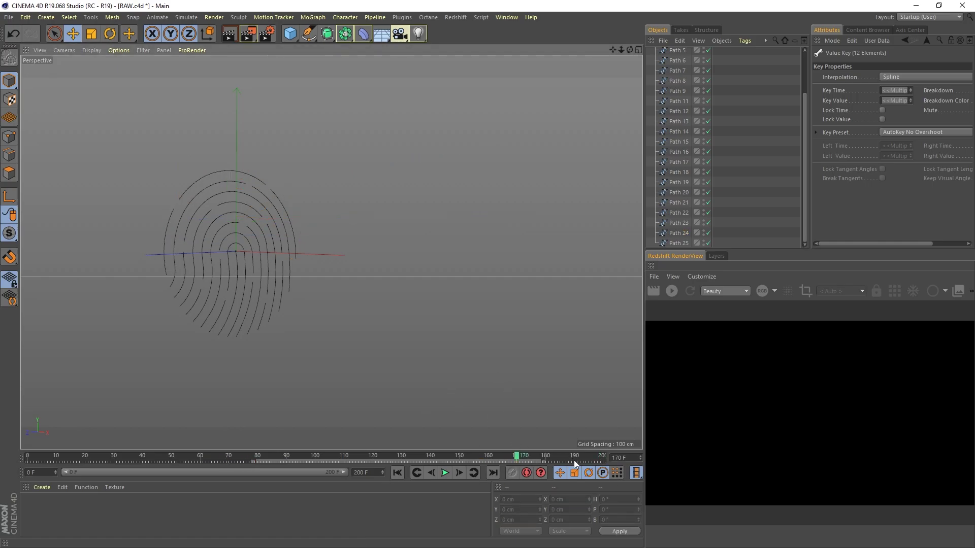
click(398, 473)
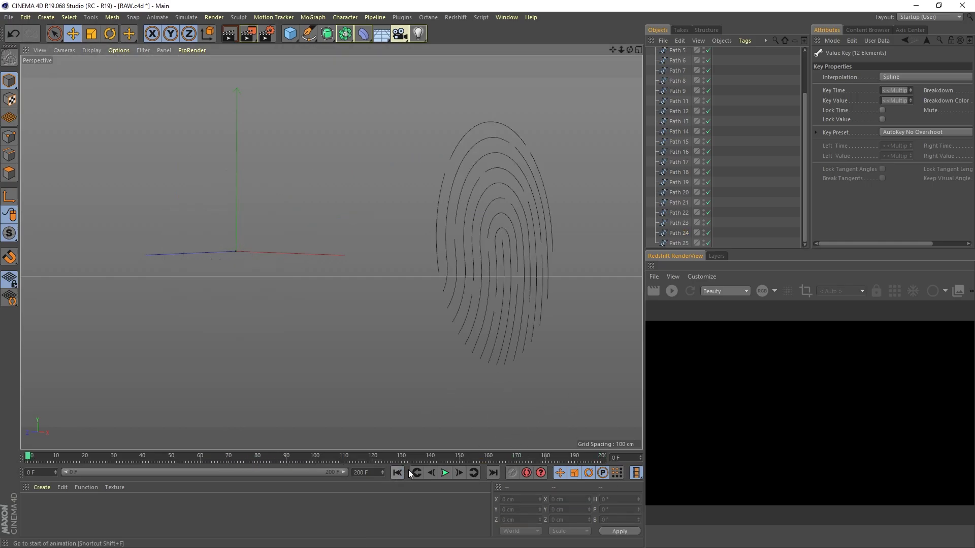
click(446, 472)
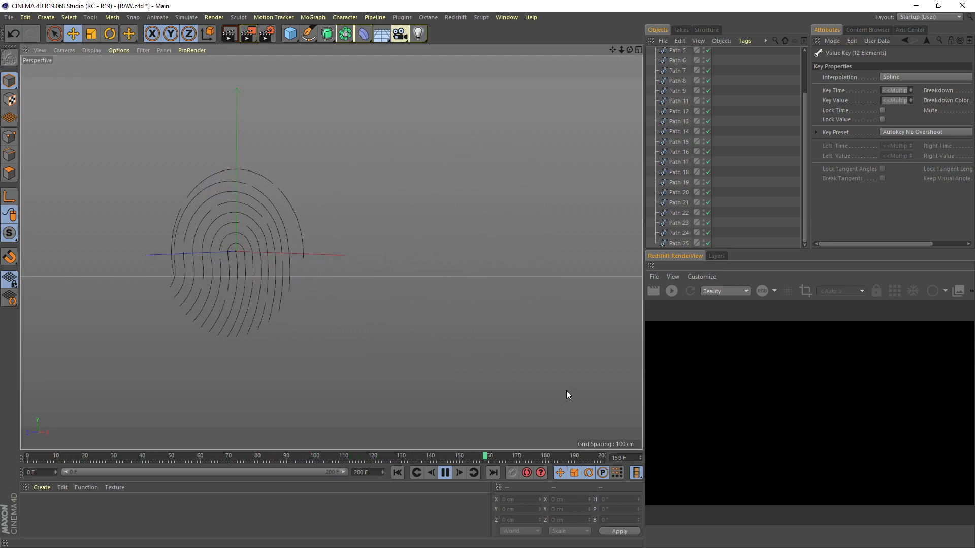
click(443, 473)
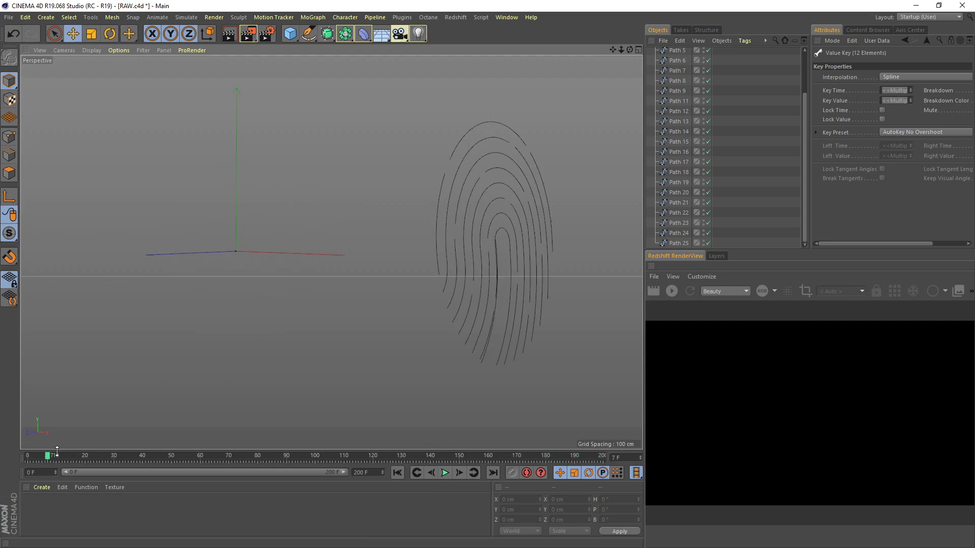
click(29, 456)
mouse_move(372, 364)
alt+mouse_down()
mouse_move(385, 364)
mouse_move(368, 357)
alt+mouse_up()
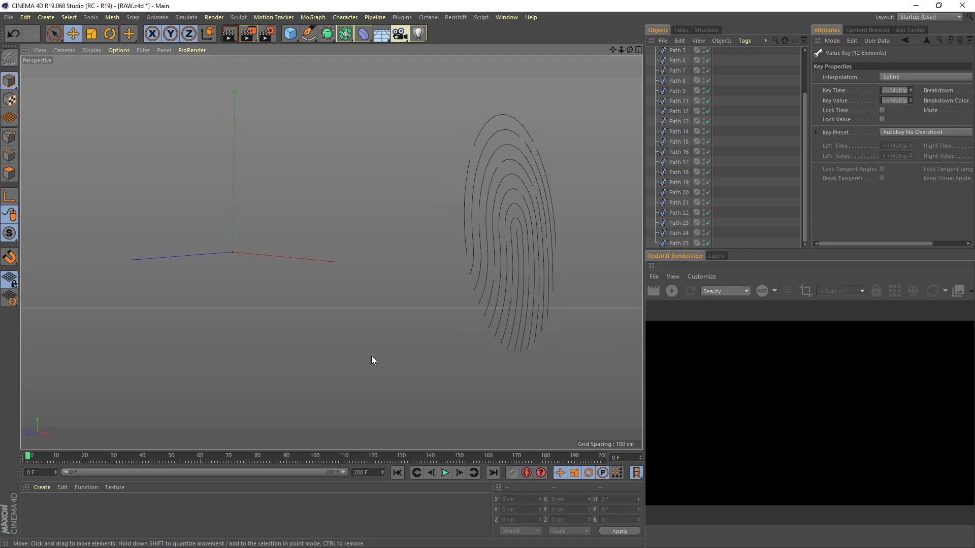
- Create a Redshift RS Camera from the Redshift menu and look through it
click(454, 17)
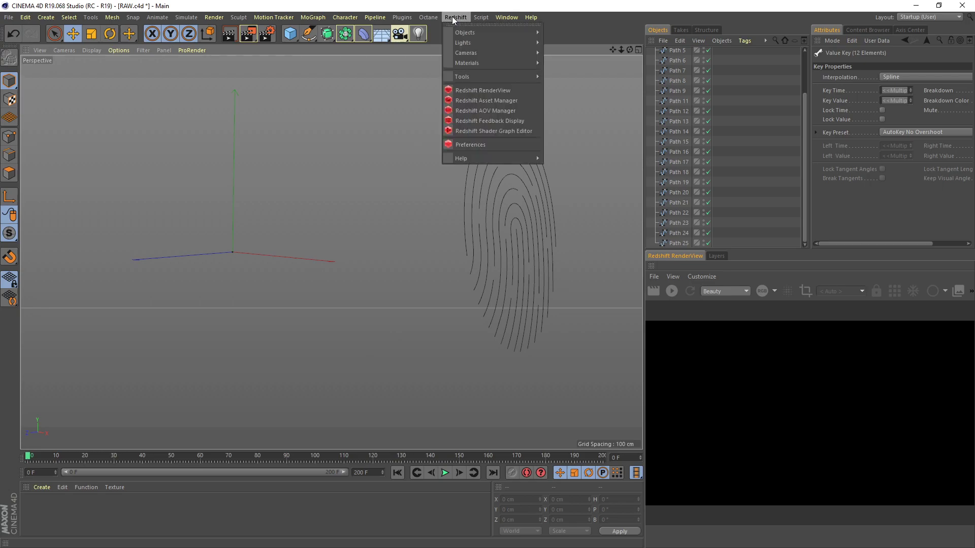
mouse_move(504, 61)
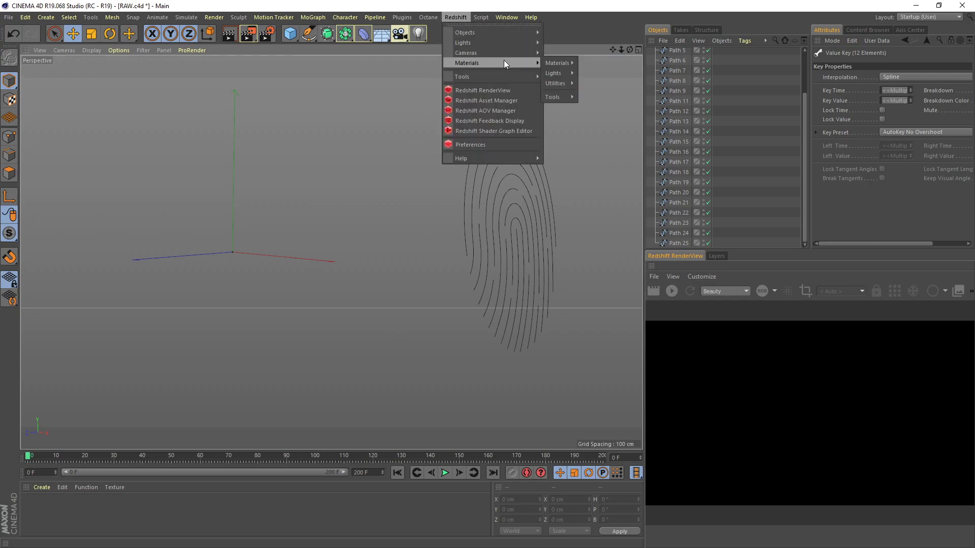
click(567, 56)
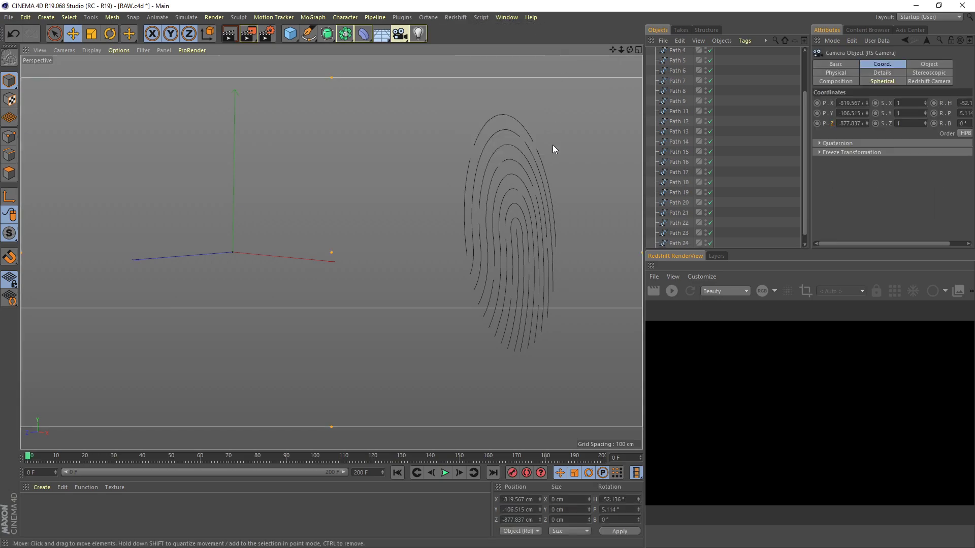
drag(804, 171, 809, 112)
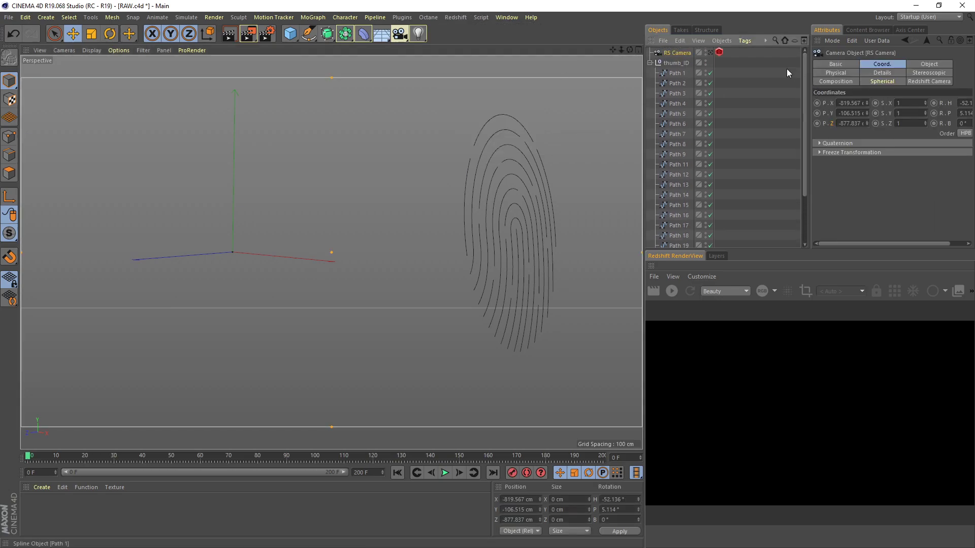
click(710, 53)
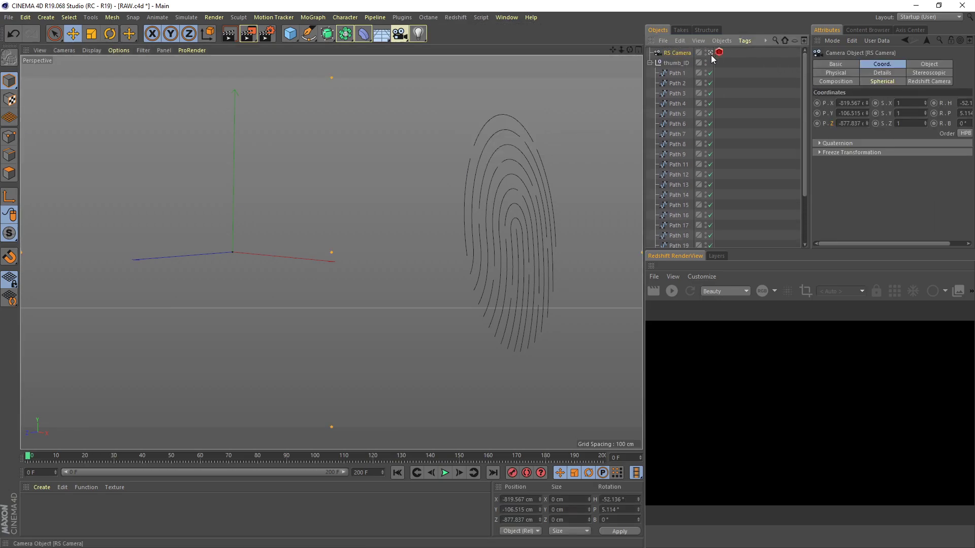
- Set the camera's focal length to the Super Tele (300 mm) preset
click(934, 63)
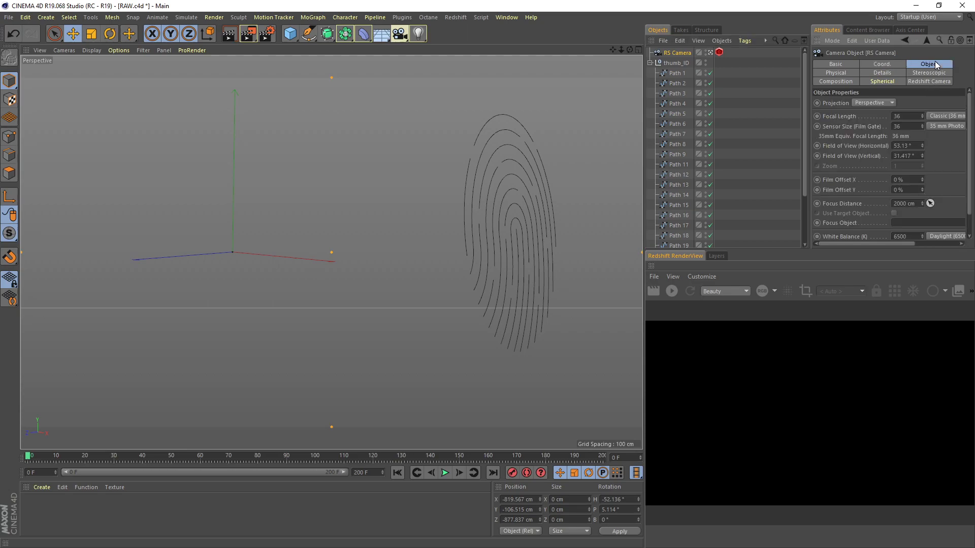
click(942, 118)
click(935, 196)
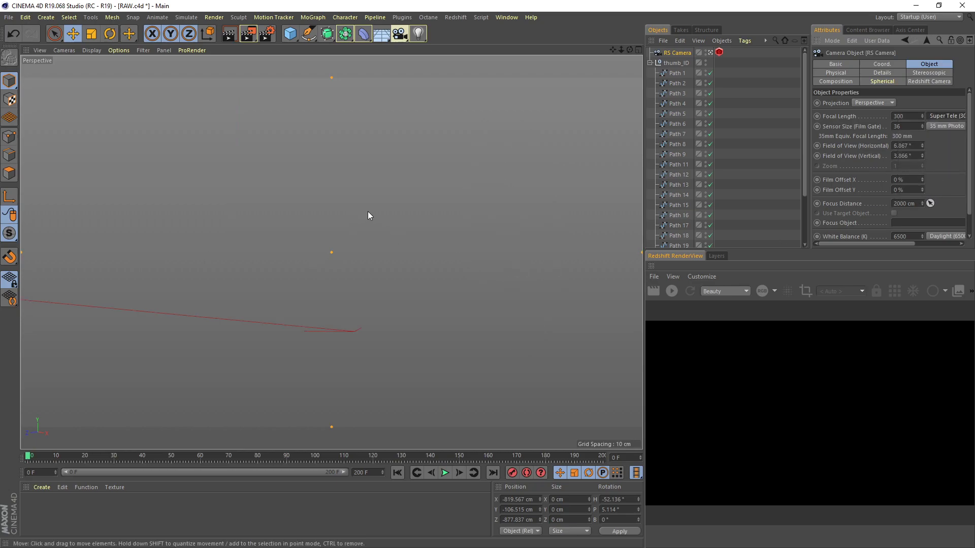
scroll(378, 208, down, 2)
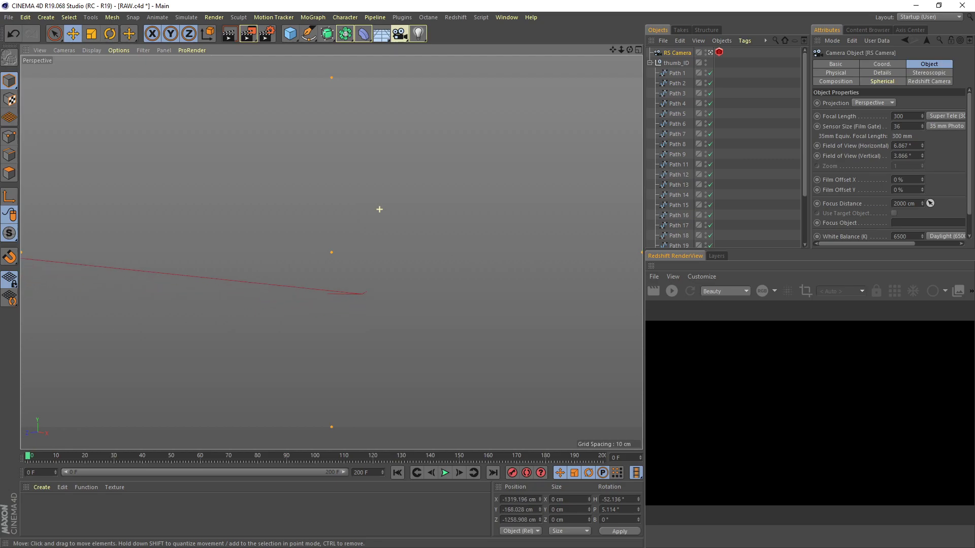
- Frame the thumb_ID group with H, then pan and orbit to centre the fingerprint
click(677, 64)
key(h)
alt+middle_drag(540, 206, 306, 259)
alt+drag(306, 260, 340, 274)
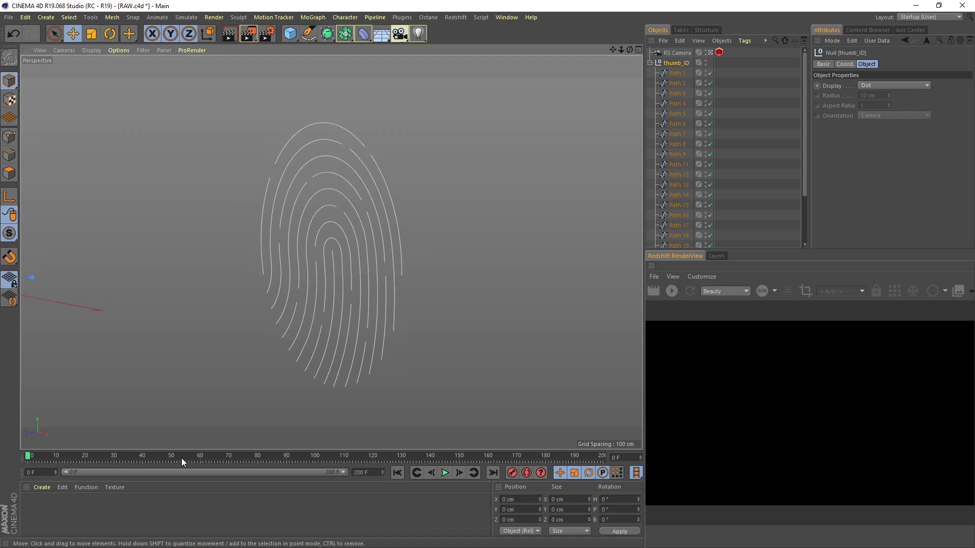
- Scrub frames 0 to 200, orbit to recentre the fingerprint, and finish on the last frame
drag(29, 457, 613, 478)
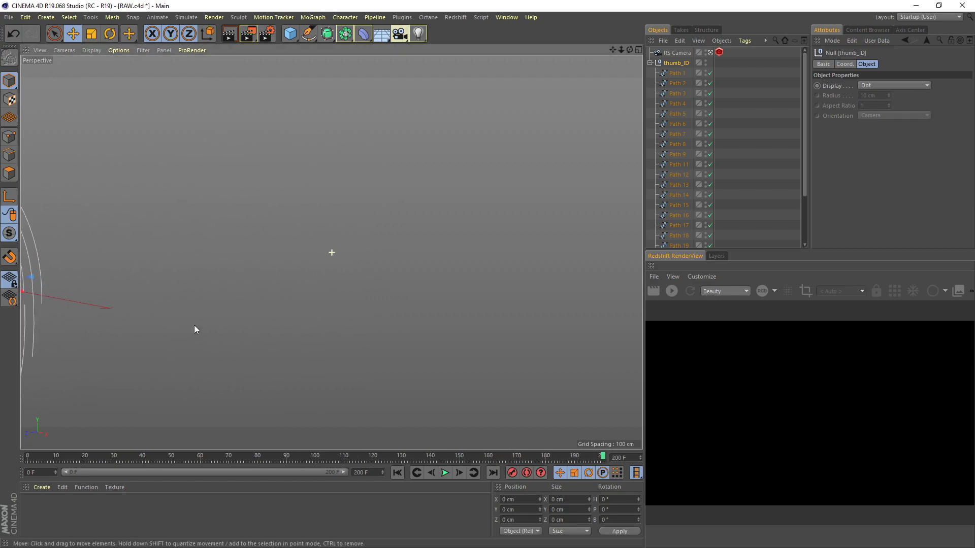
alt+drag(194, 329, 563, 300)
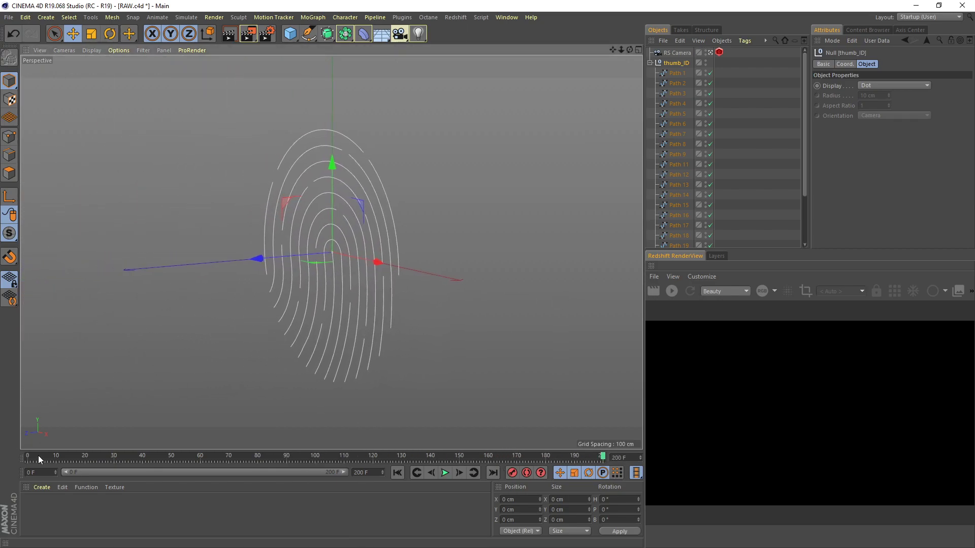
drag(38, 456, 549, 458)
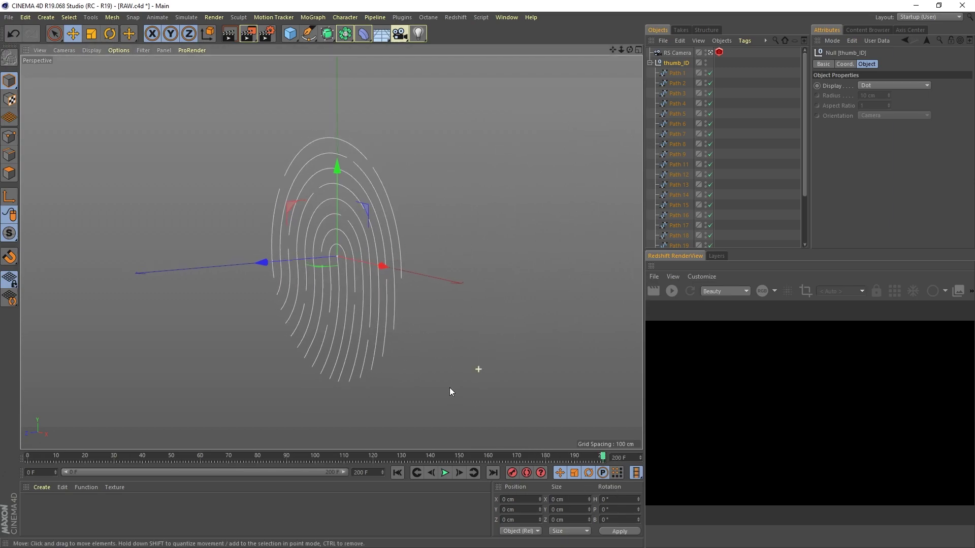
alt+drag(449, 391, 396, 388)
drag(28, 456, 83, 486)
drag(30, 457, 602, 456)
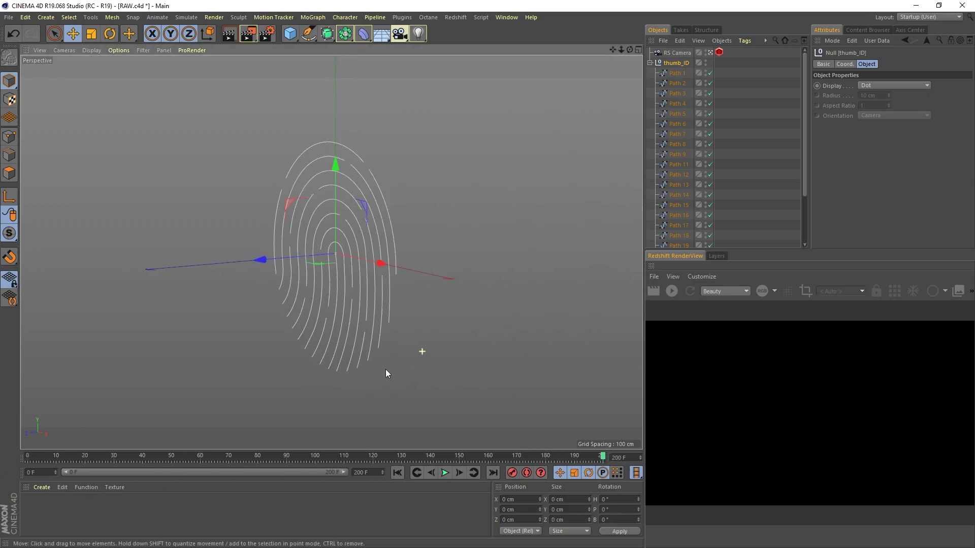
key(shift+f)
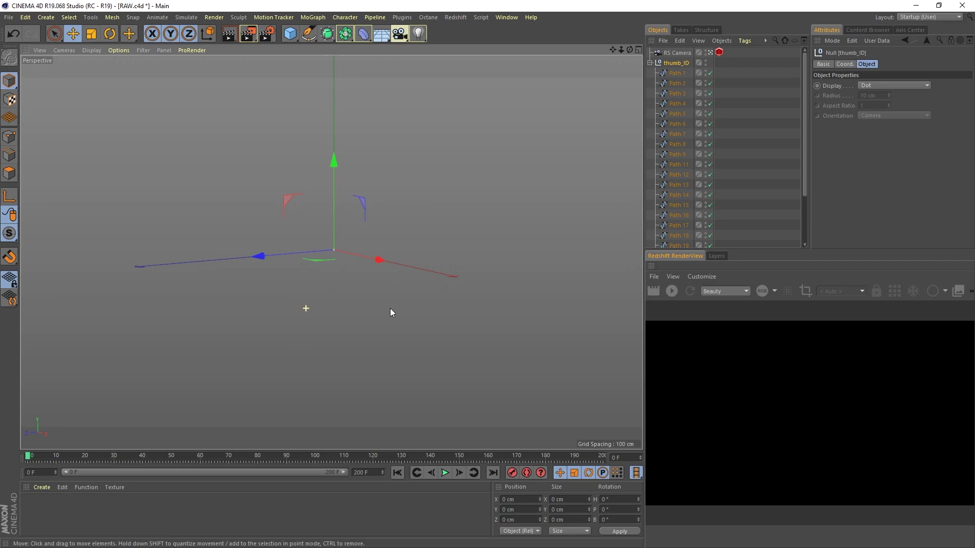
click(488, 335)
key(shift+g)
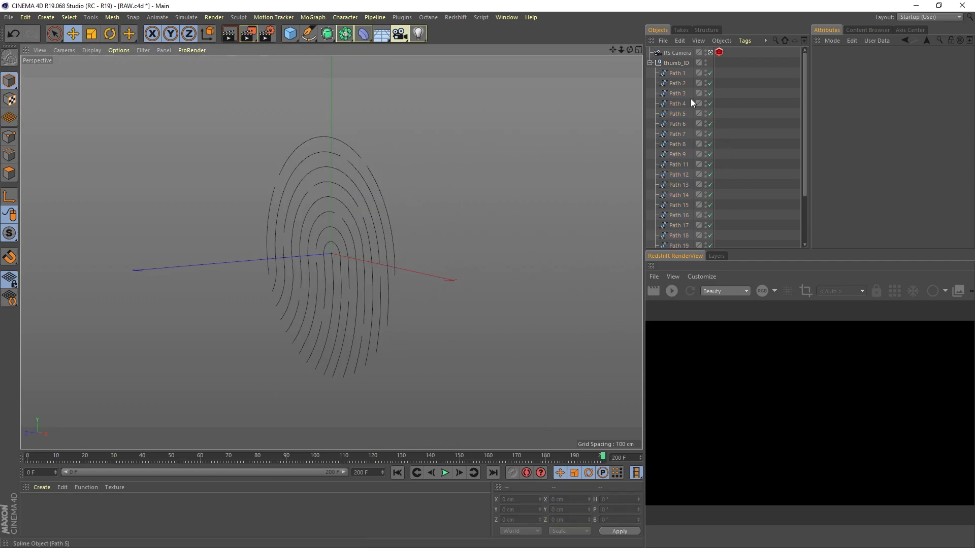
- Add a Protection tag to the RS Camera, then render frame 200 in the Redshift RenderView
click(680, 53)
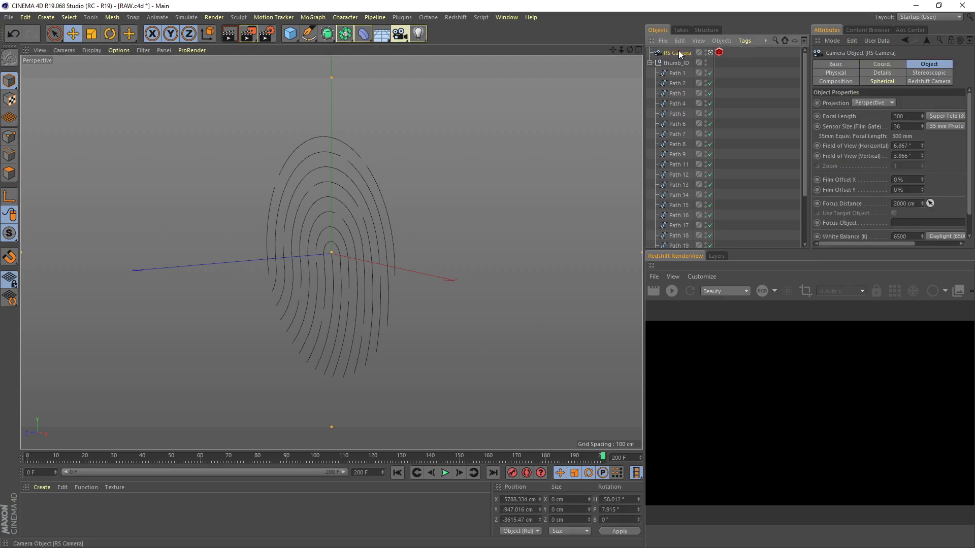
right_click(679, 52)
mouse_move(701, 56)
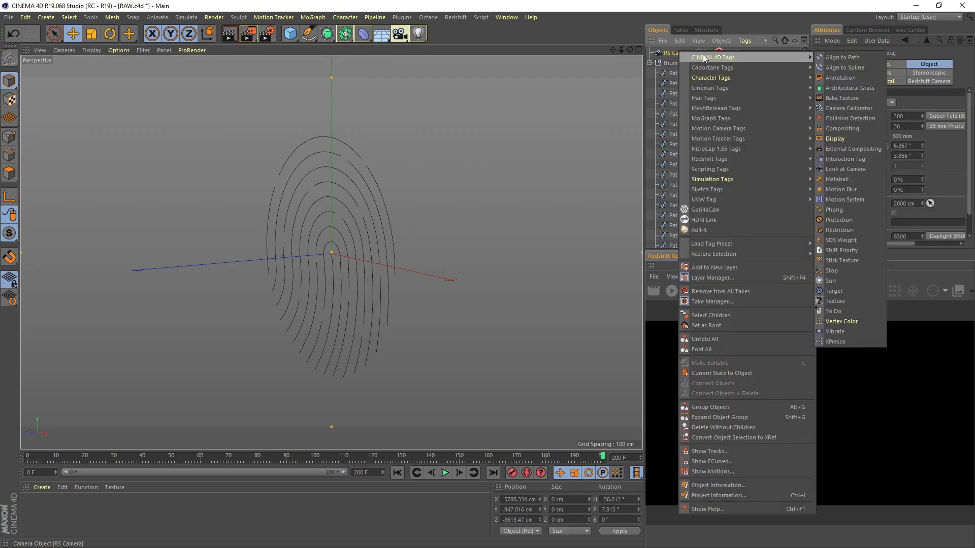
click(861, 219)
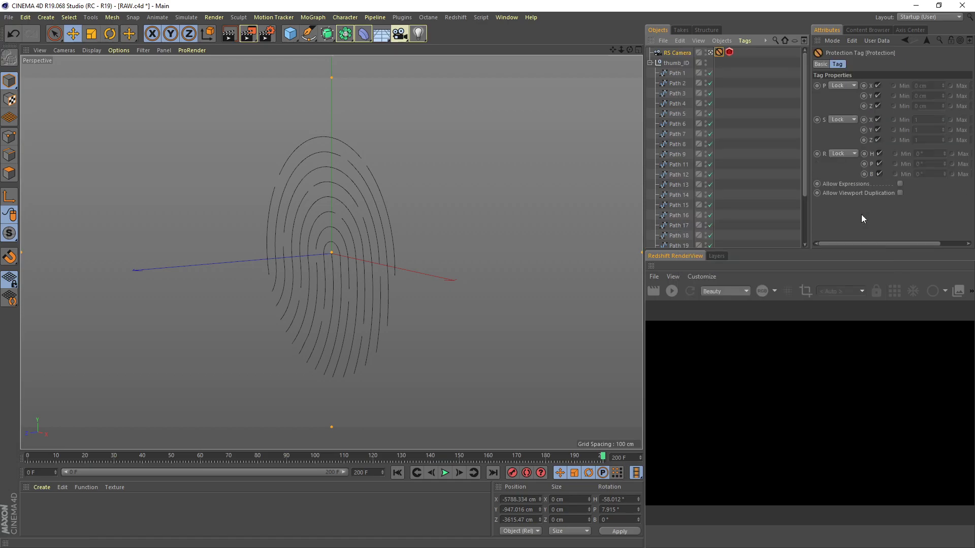
click(556, 130)
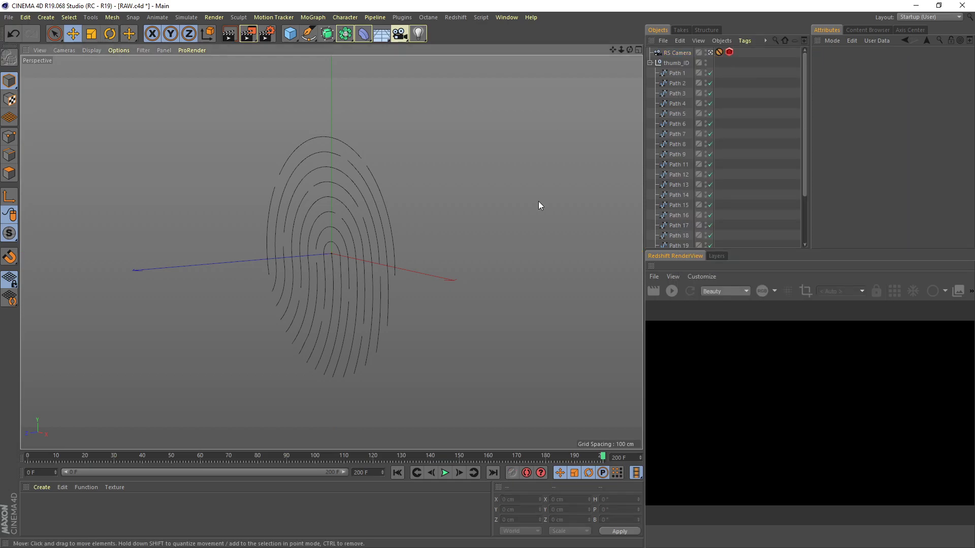
click(672, 292)
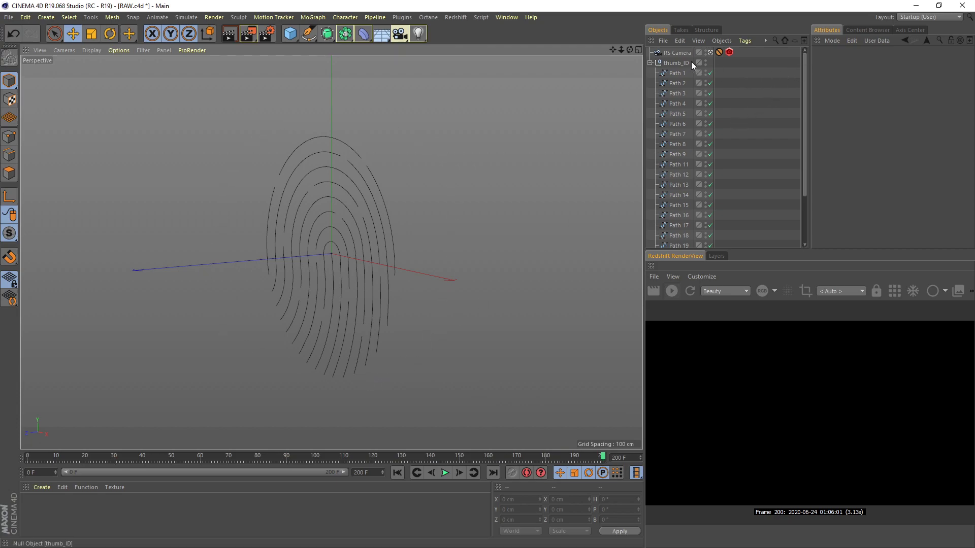
- Give Path 1 a Redshift Object tag that renders its curve as Hair Strands
click(677, 74)
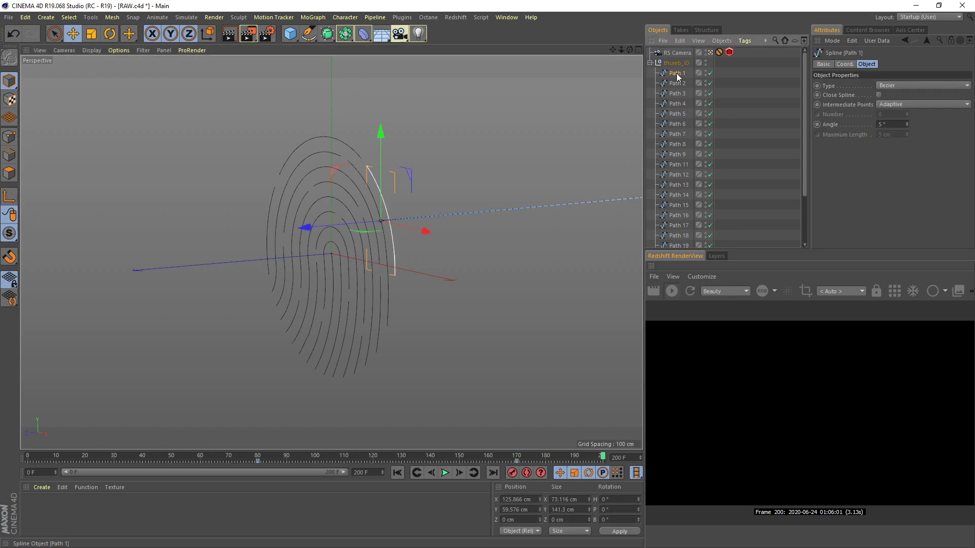
right_click(677, 74)
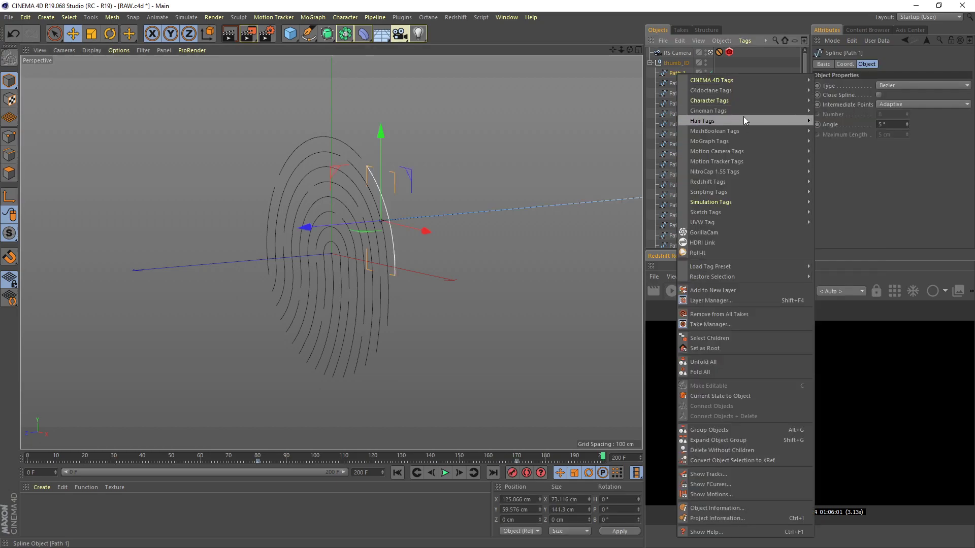
mouse_move(757, 180)
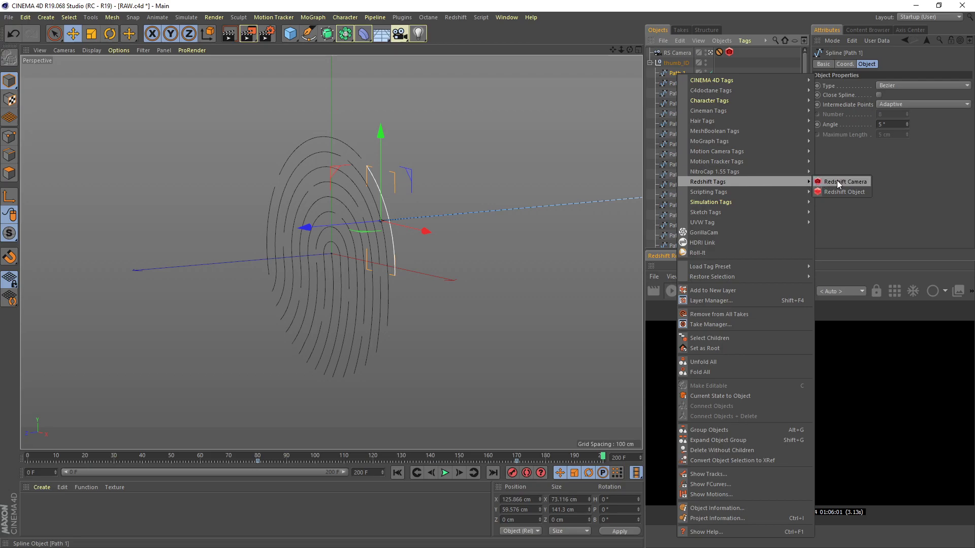
click(844, 192)
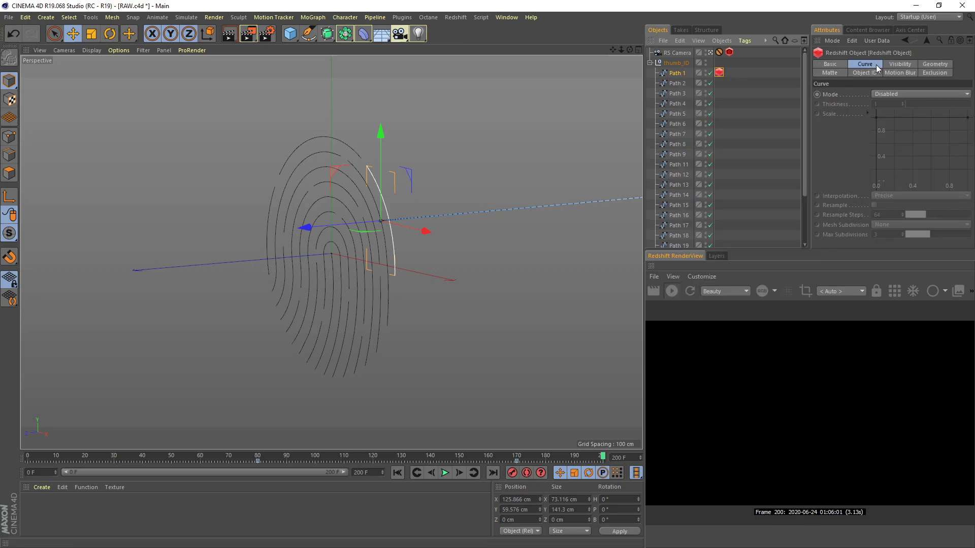
click(927, 94)
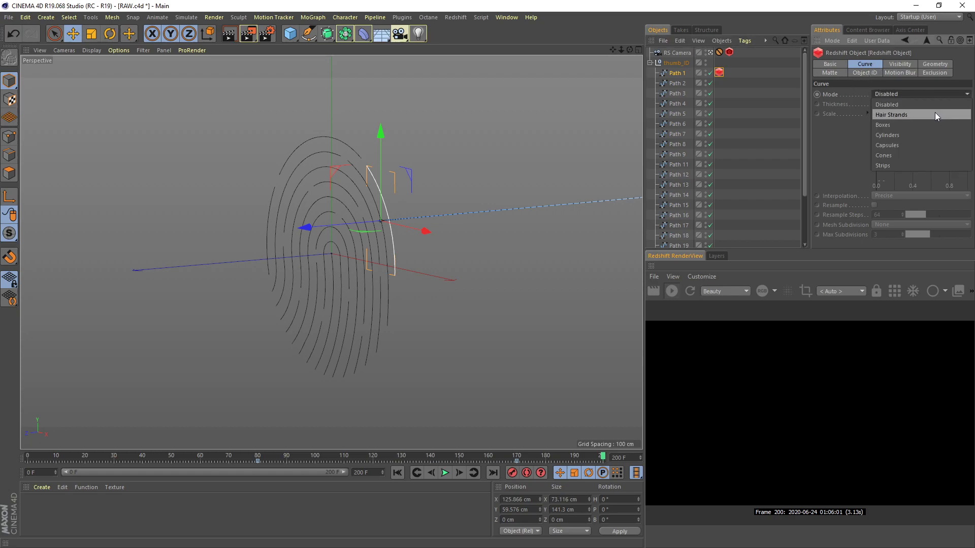
click(937, 116)
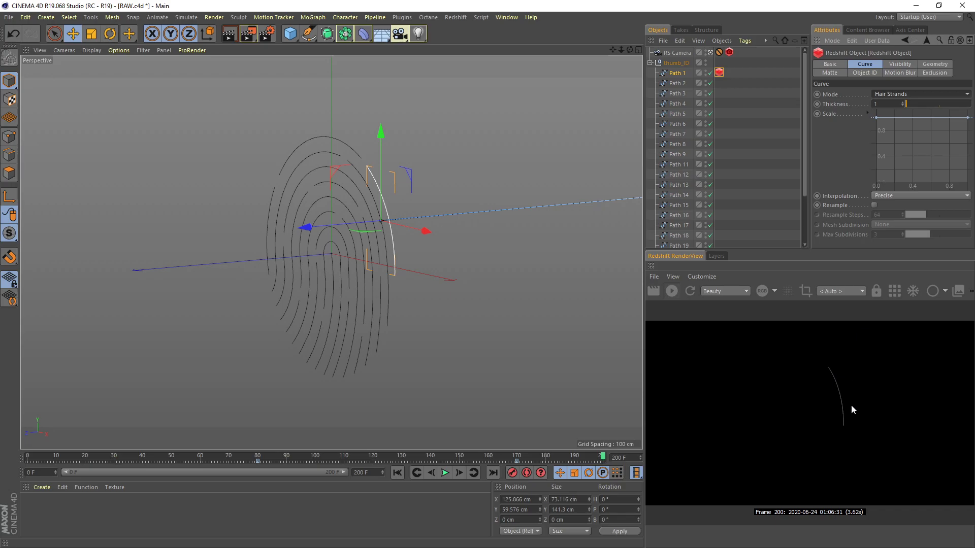
click(885, 106)
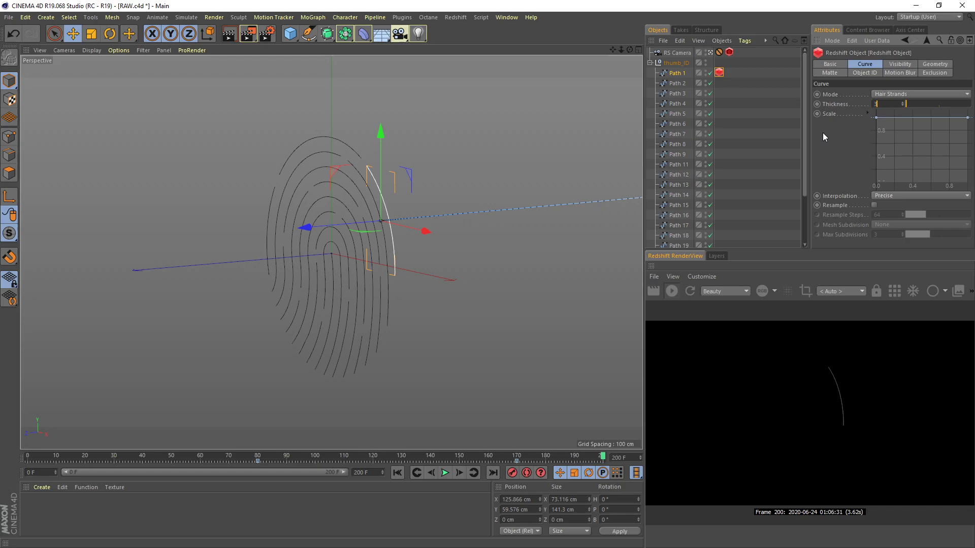
- Copy the Redshift Object tag onto the other fingerprint paths, then open the material Create menu
click(730, 78)
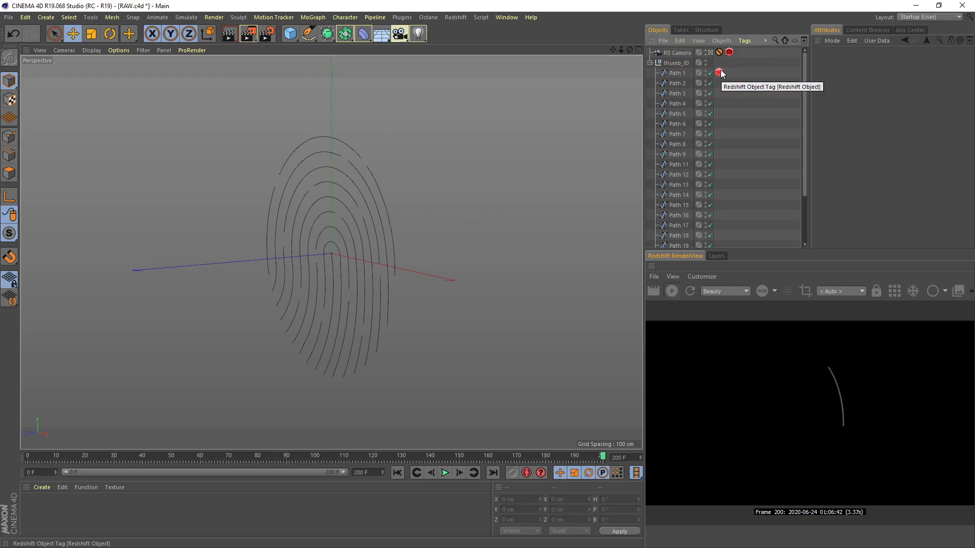
click(719, 72)
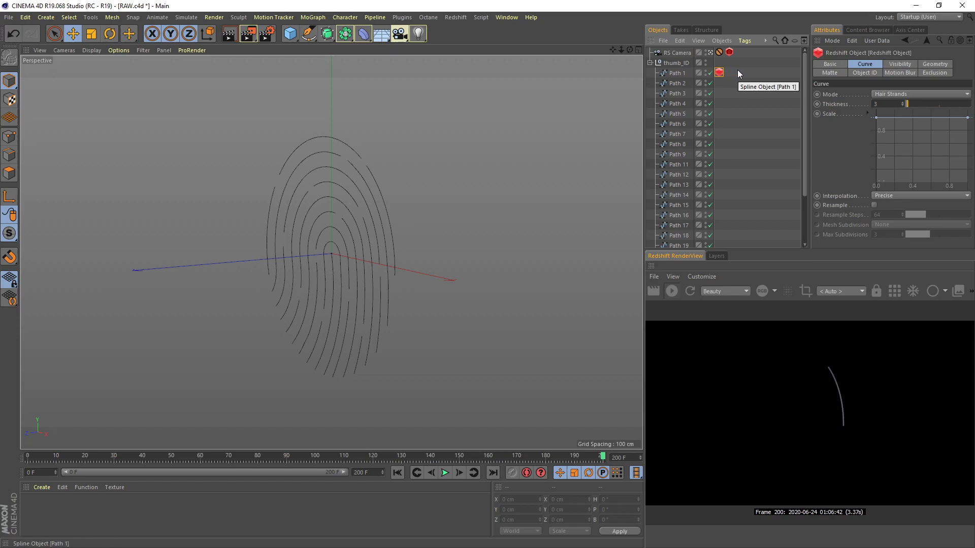
ctrl+drag(719, 72, 718, 241)
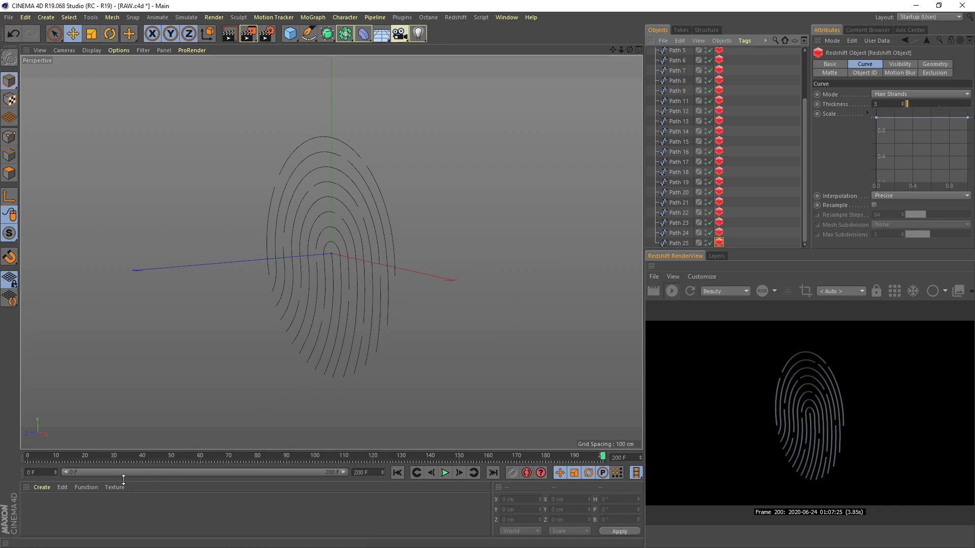
click(42, 487)
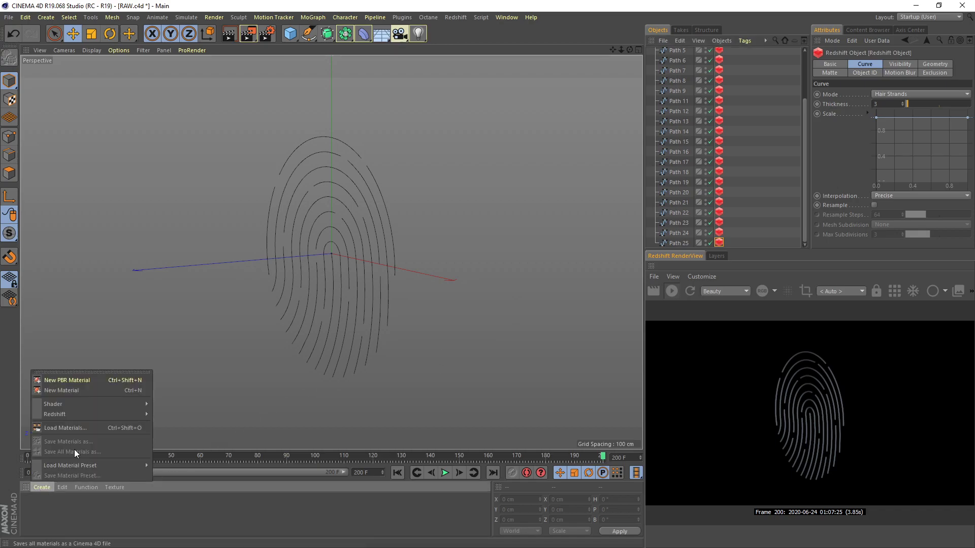
- Create an RS Incandescent material and drag it onto the thumb_ID group
mouse_move(101, 414)
mouse_move(170, 413)
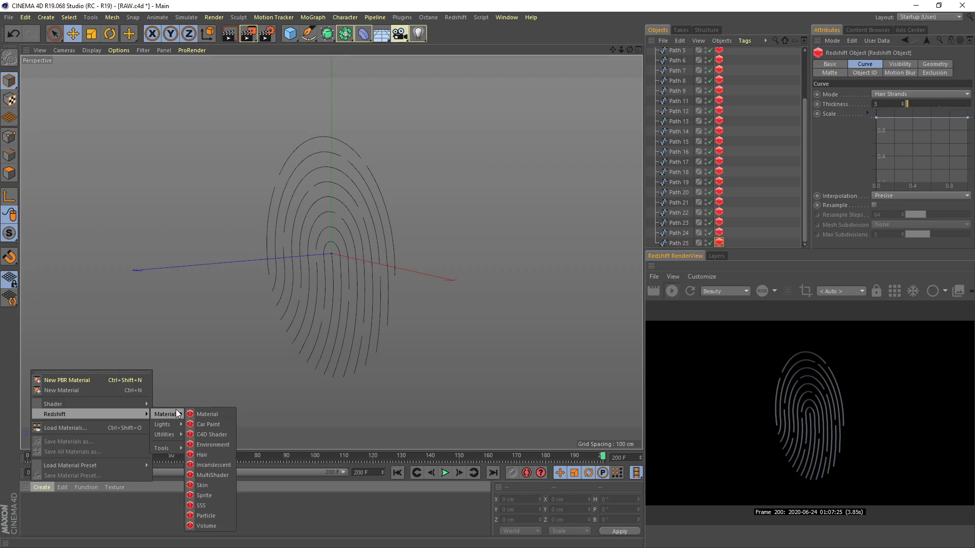
click(223, 466)
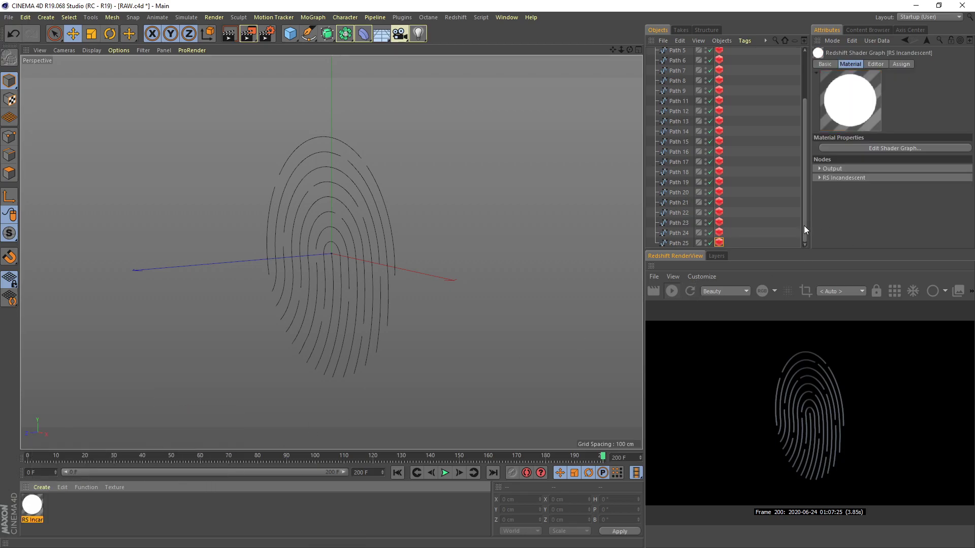
drag(805, 226, 821, 146)
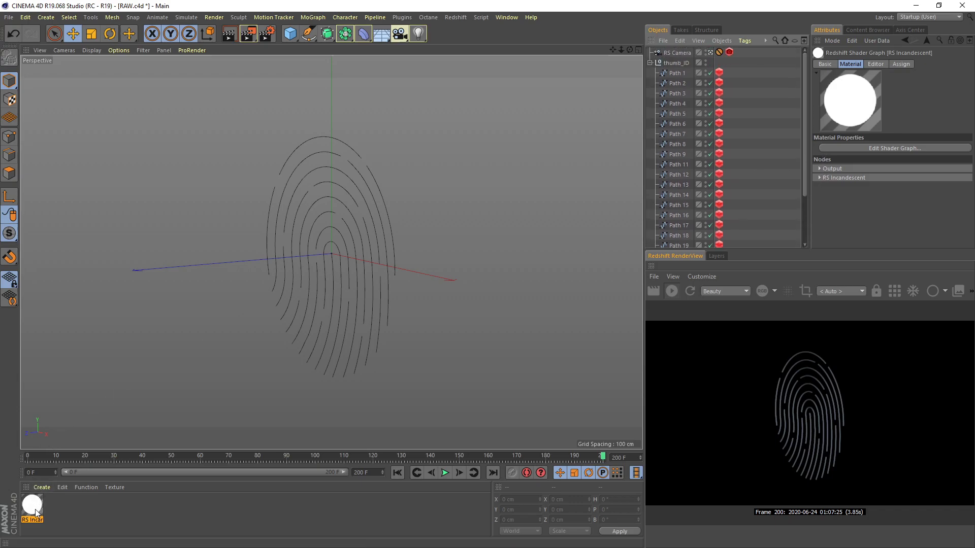
drag(32, 505, 675, 118)
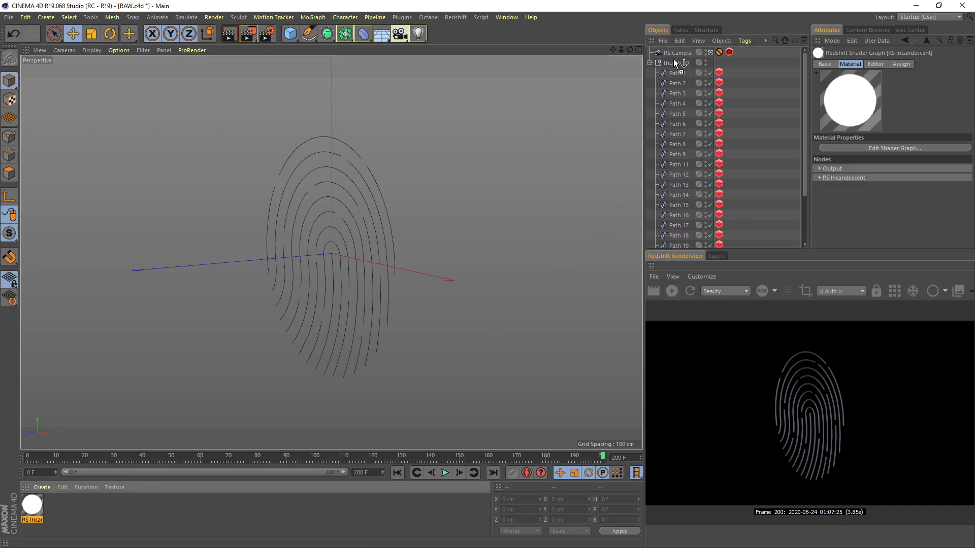
drag(673, 59, 674, 63)
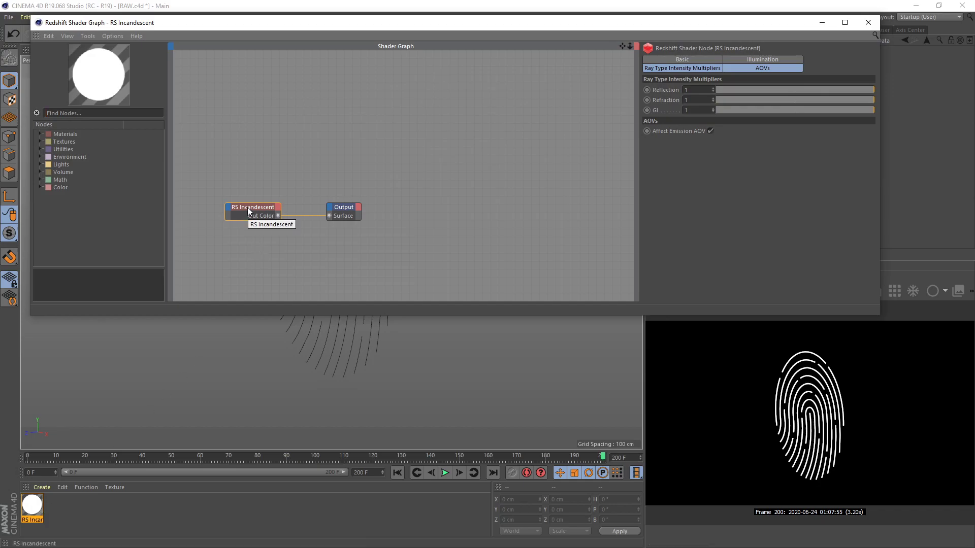
- Set the RS Incandescent illumination colour to blue (H 200, S 100) and close the Shader Graph
click(787, 59)
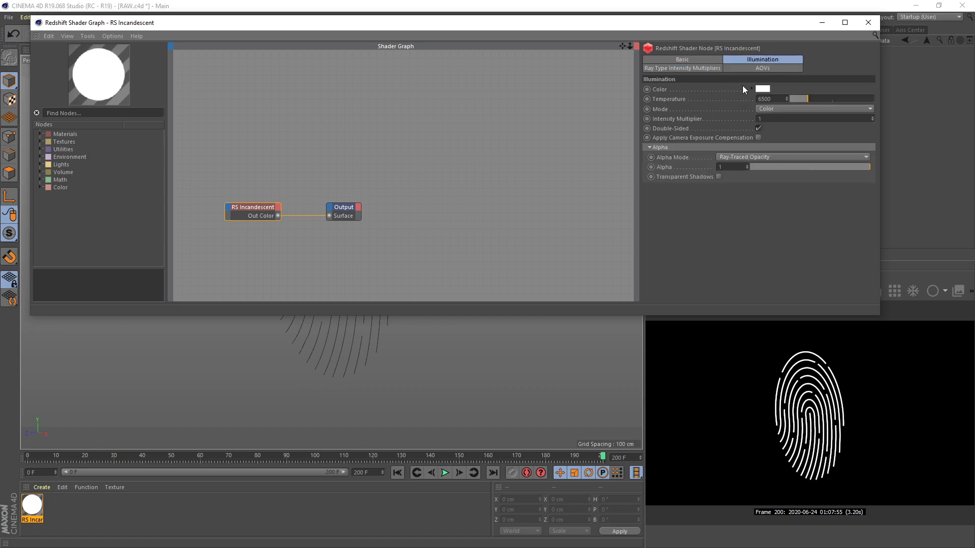
click(768, 89)
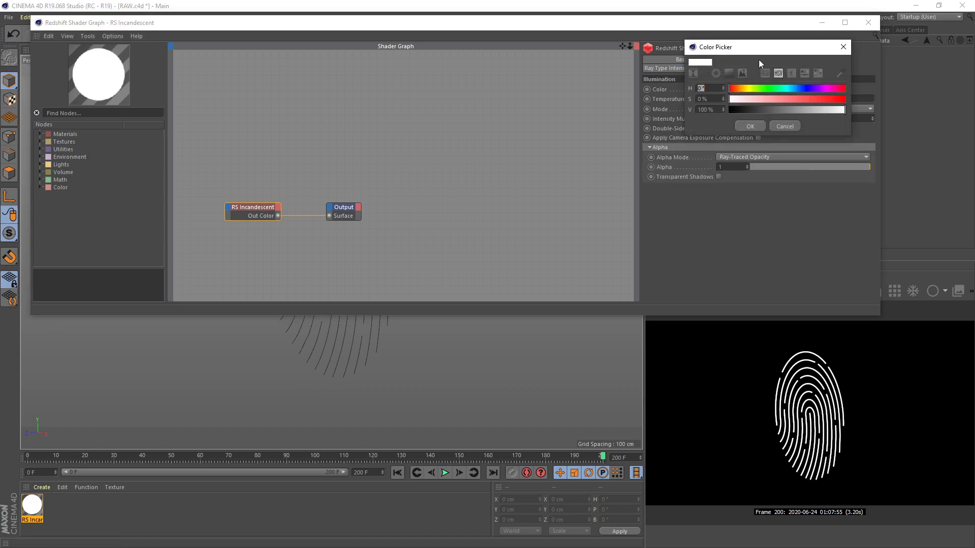
drag(763, 51, 540, 134)
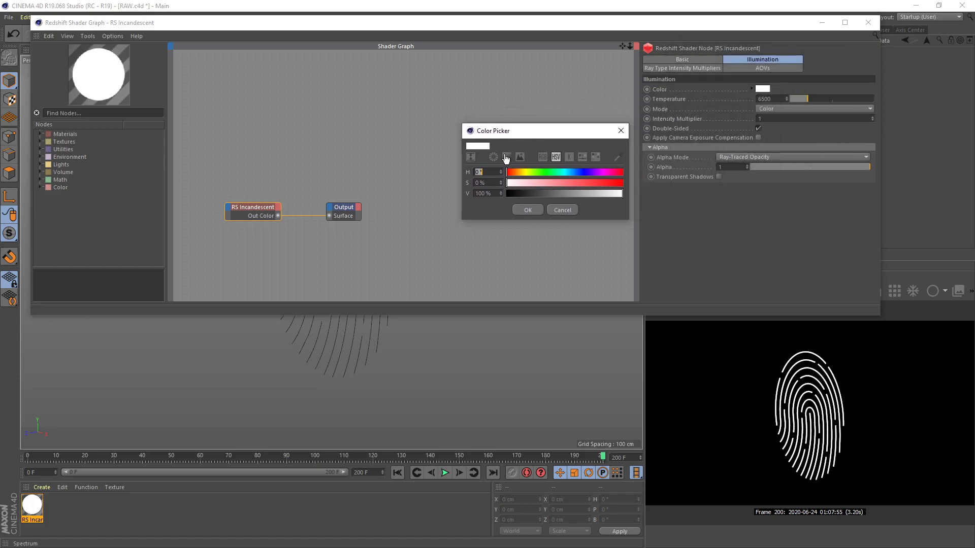
text(200)
key(Tab)
text(100)
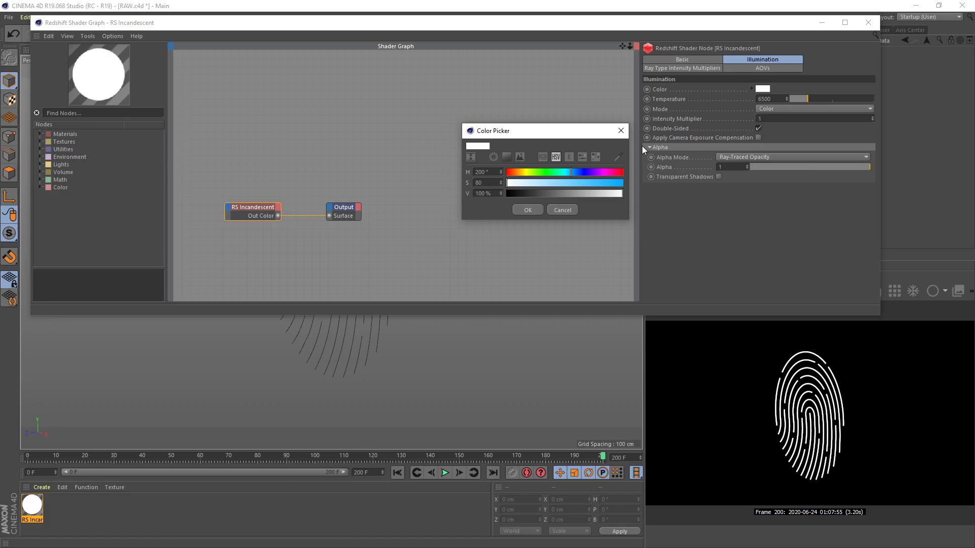
key(Tab)
click(535, 208)
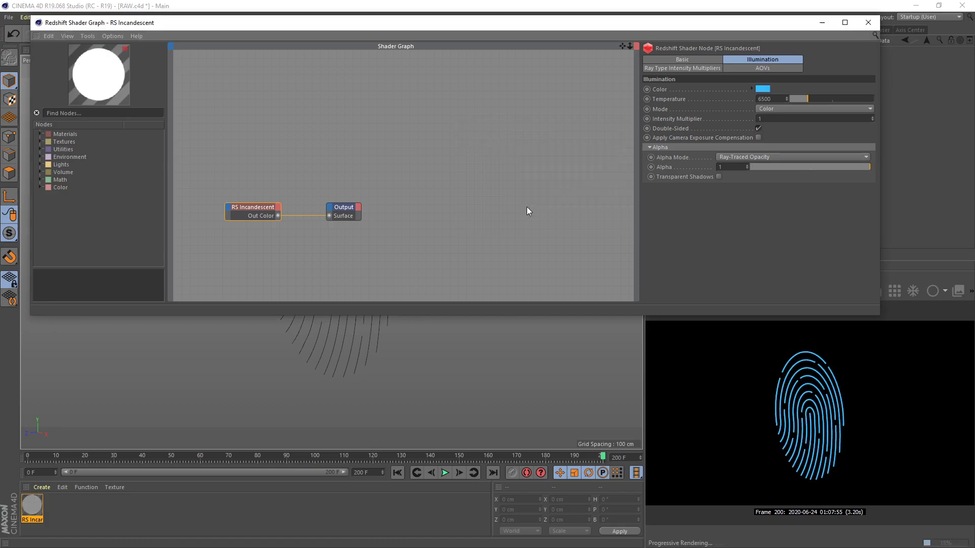
click(877, 20)
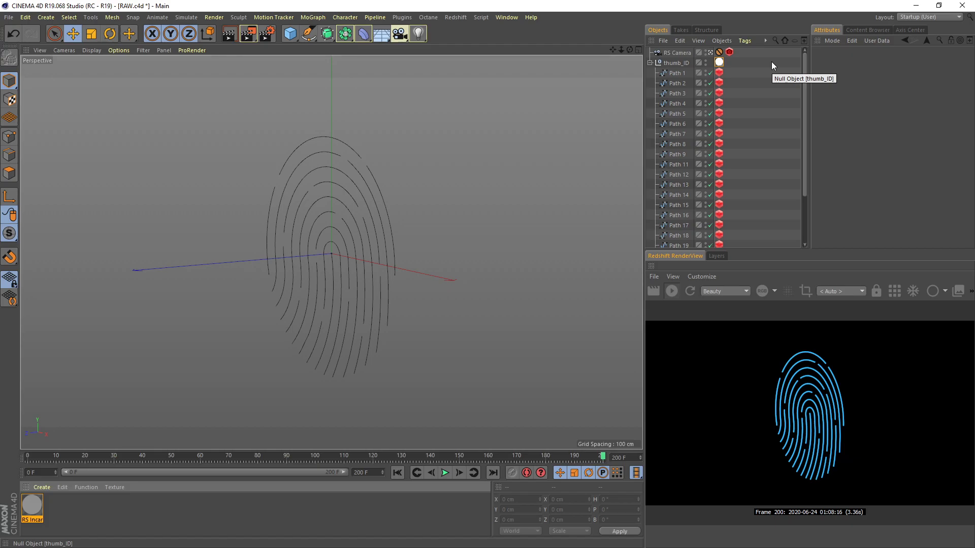
- Override and enable bokeh on the RS Camera's Redshift settings with a CoC Radius of 8
click(682, 52)
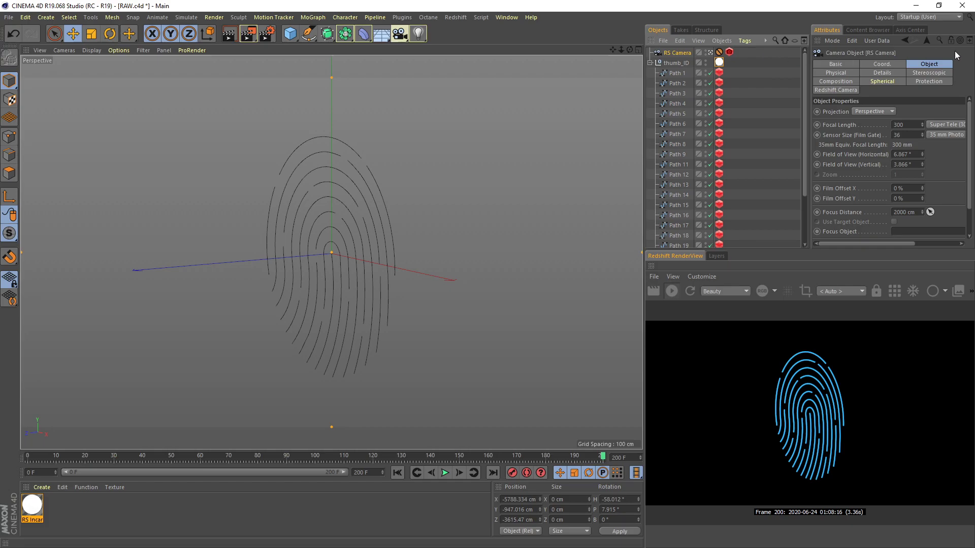
click(844, 90)
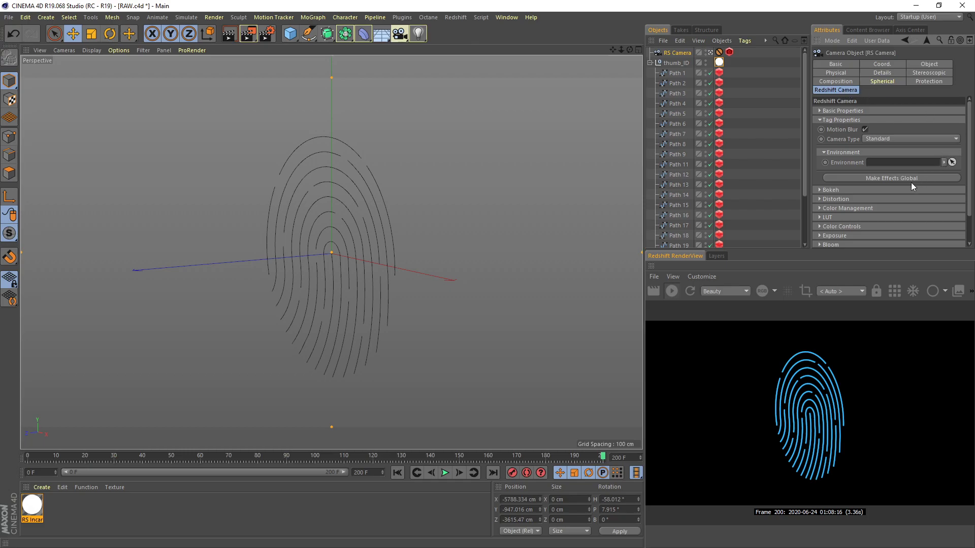
click(832, 190)
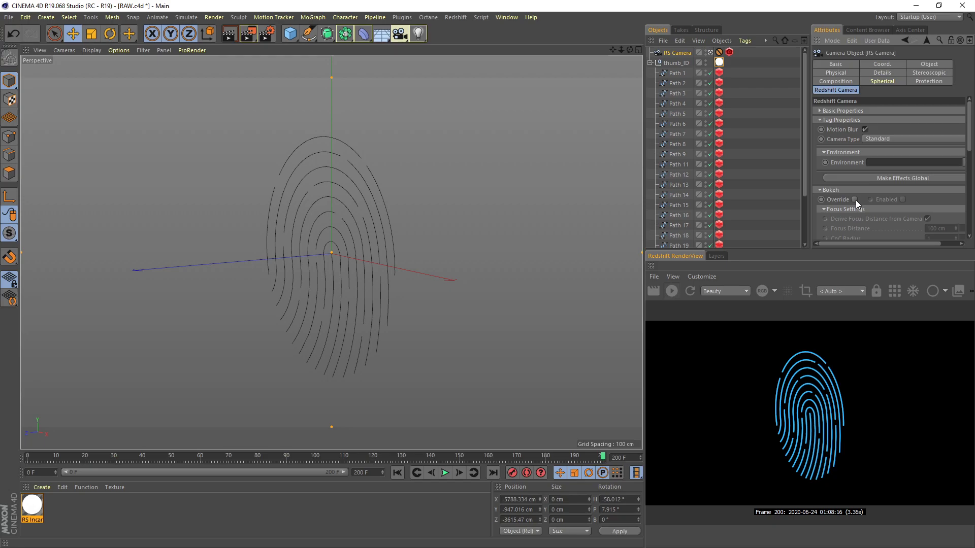
click(854, 200)
click(903, 199)
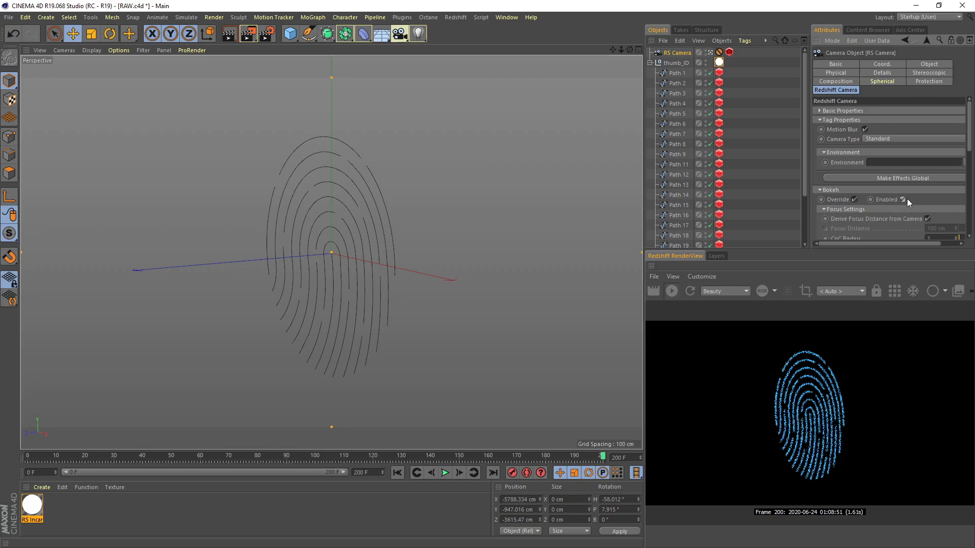
drag(971, 142, 971, 173)
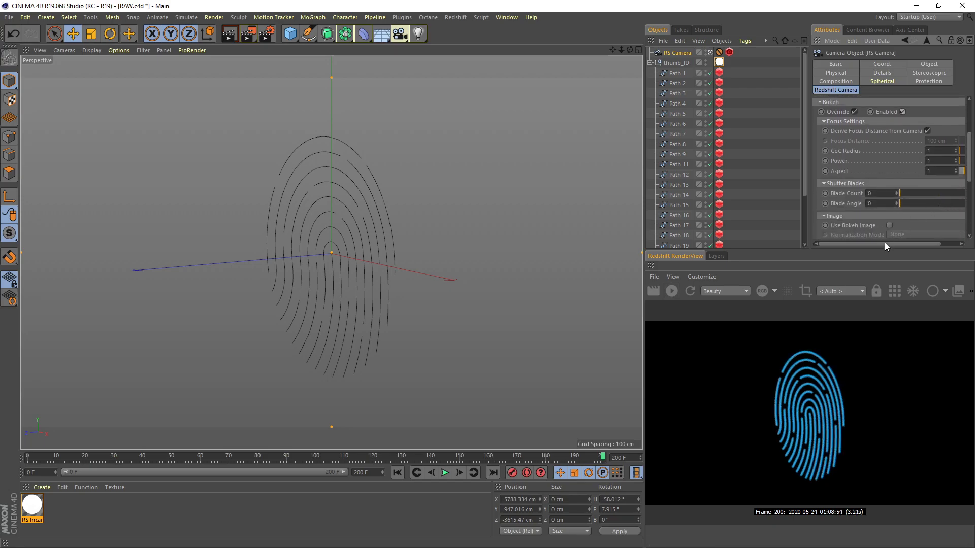
drag(885, 243, 890, 249)
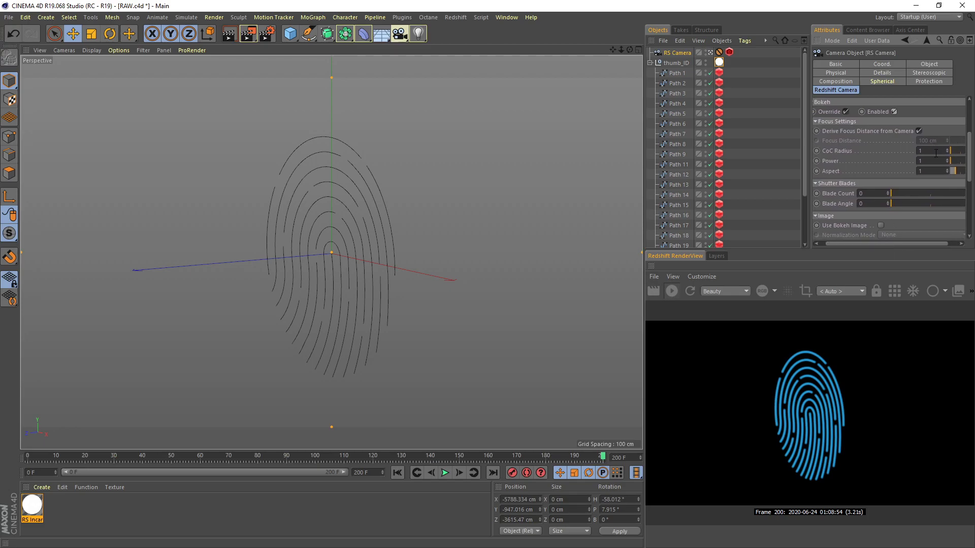
click(935, 153)
text(8)
key(Return)
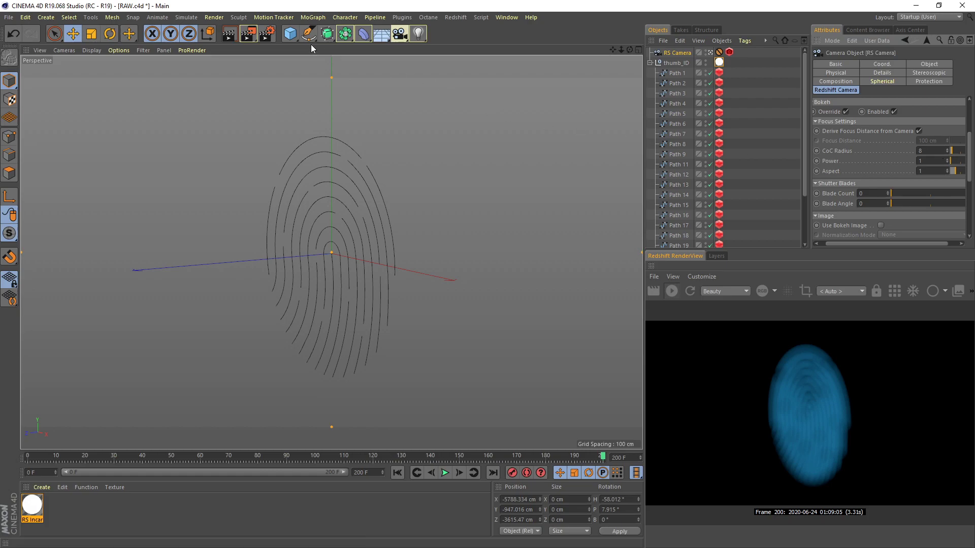
- Add a Null object and assign it as the RS Camera's Focus Object
drag(293, 38, 321, 50)
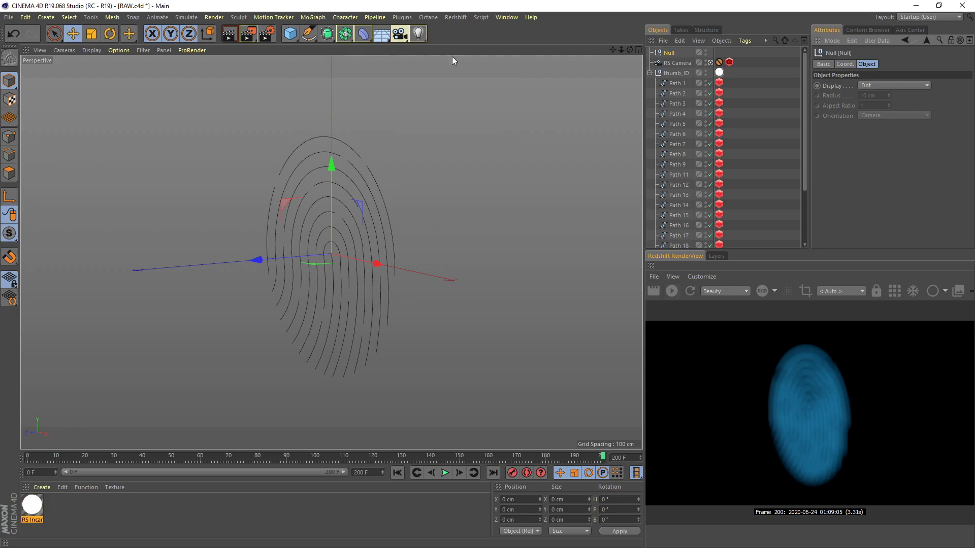
click(681, 63)
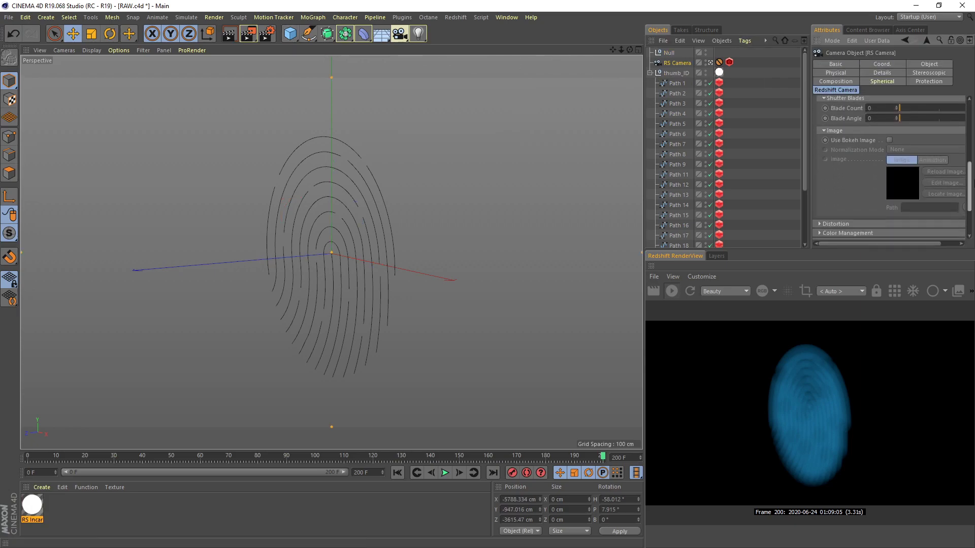
scroll(845, 114, up, 5)
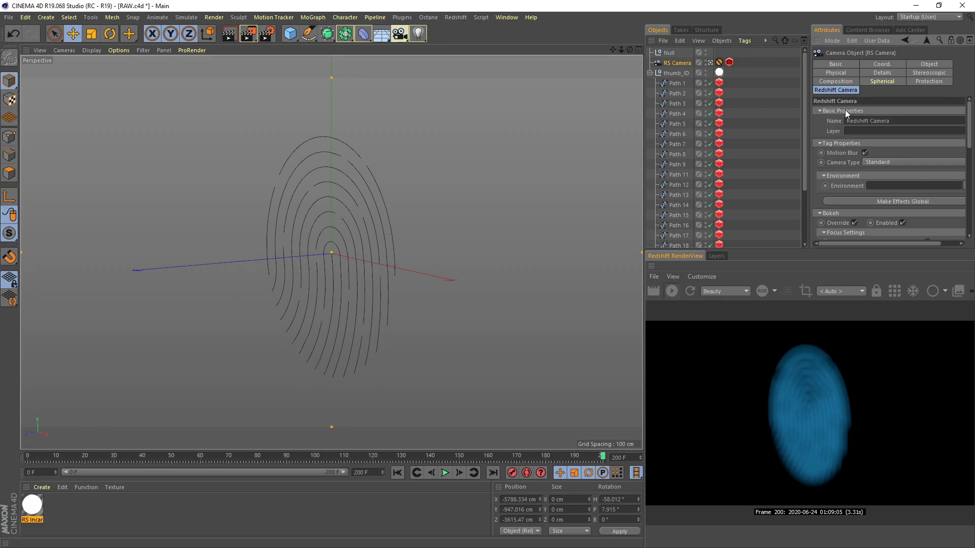
click(927, 62)
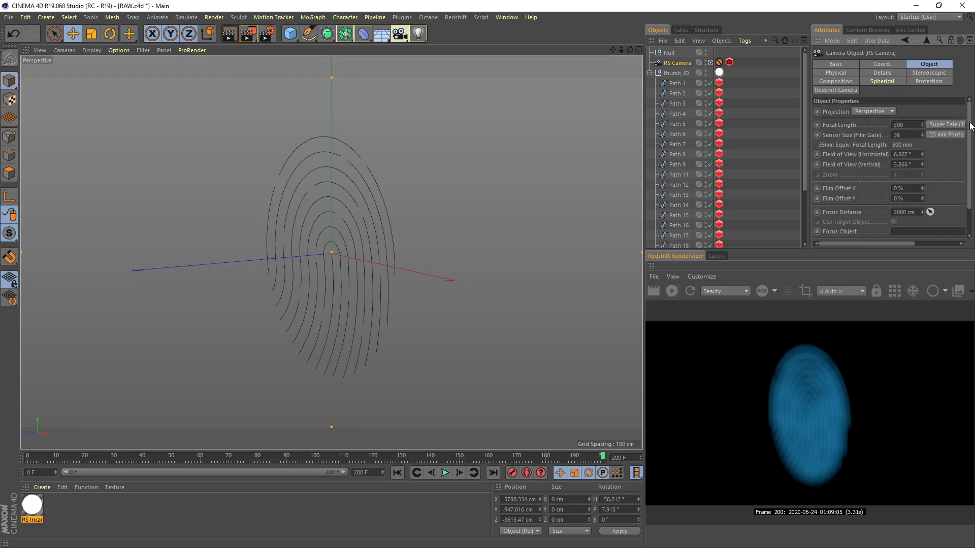
scroll(966, 122, down, 3)
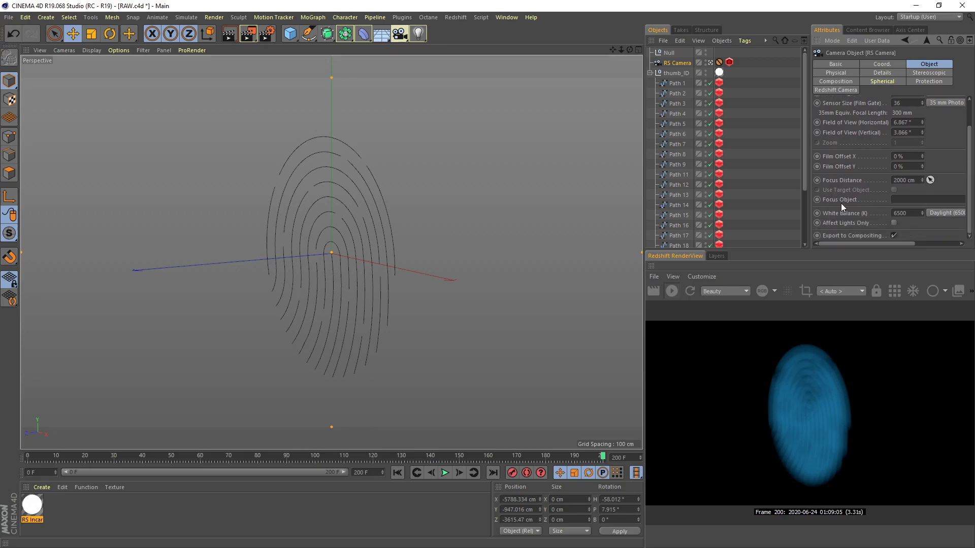
drag(669, 53, 914, 198)
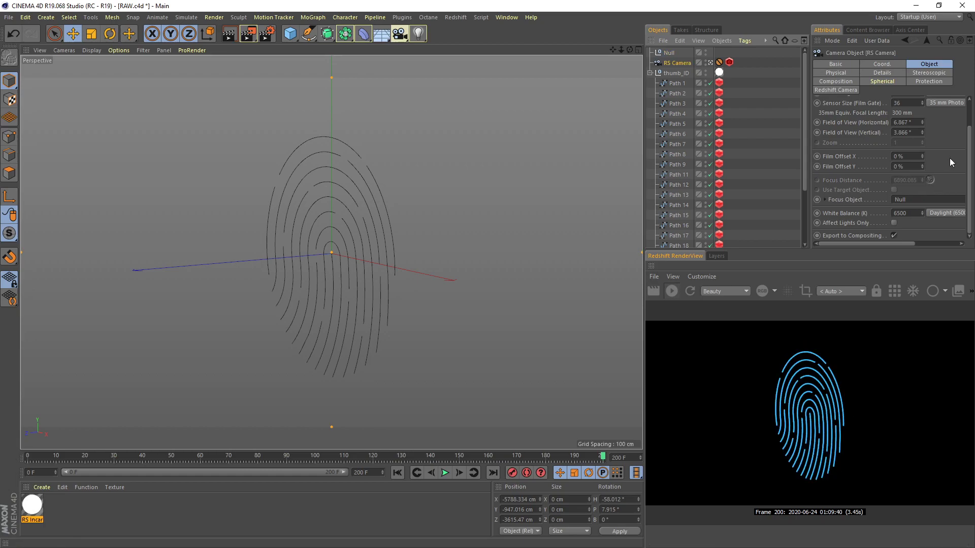
- Show the Redshift camera tag's Bokeh settings and widen the attributes and render preview panels
click(730, 63)
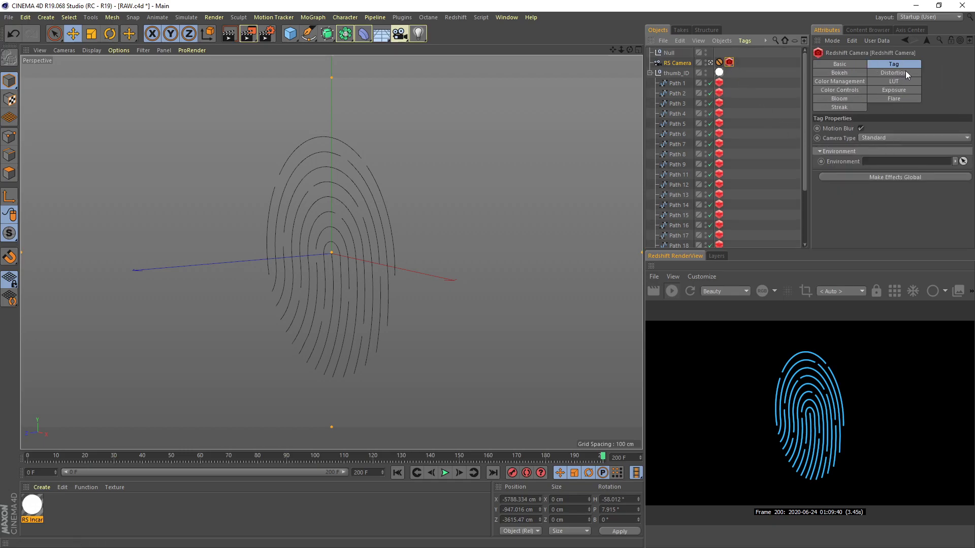
click(849, 72)
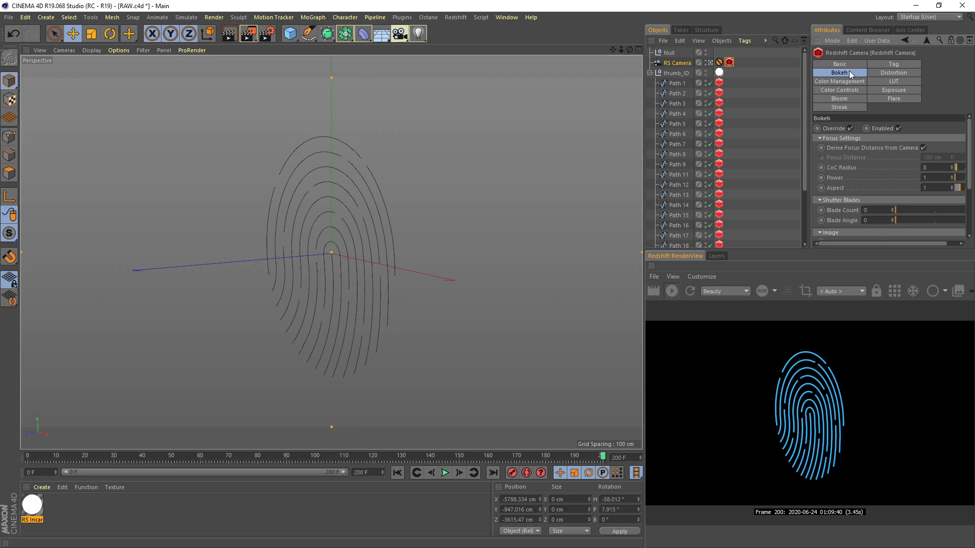
drag(970, 164, 971, 177)
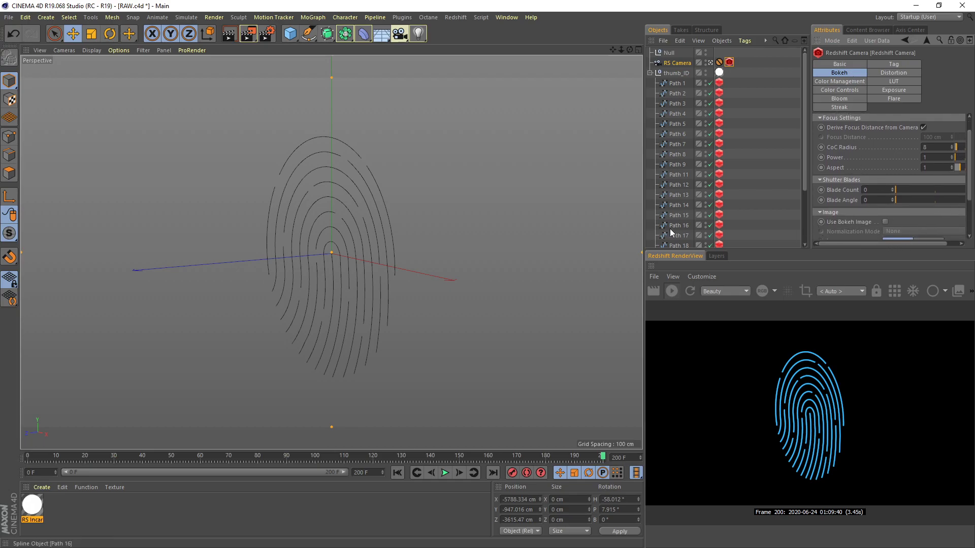
drag(644, 227, 500, 254)
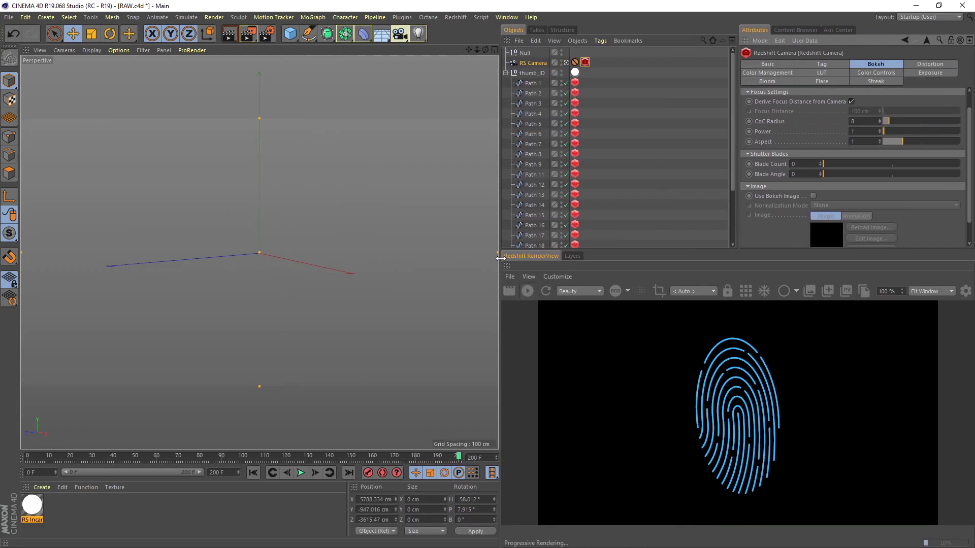
- Try CoC Radius values of 40, 100 and 500, finally settling on 250
double_click(863, 121)
text(40)
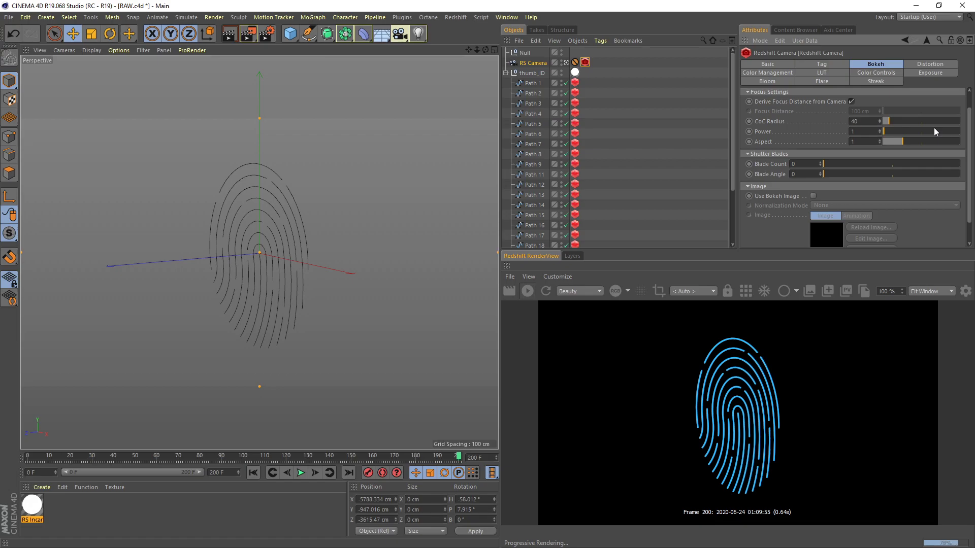
key(Return)
double_click(866, 122)
text(100)
key(Return)
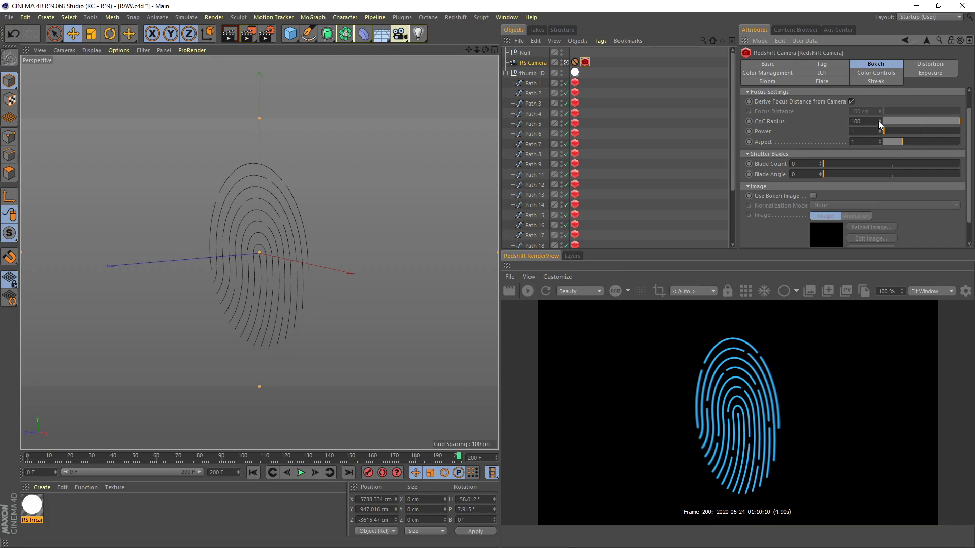
drag(871, 122, 831, 127)
key(Return)
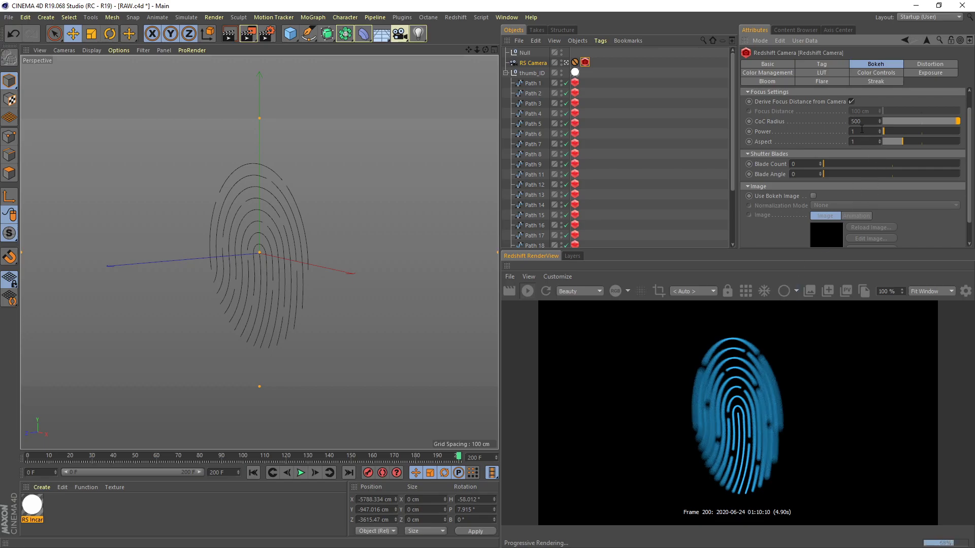
drag(866, 122, 840, 126)
text(250)
key(Return)
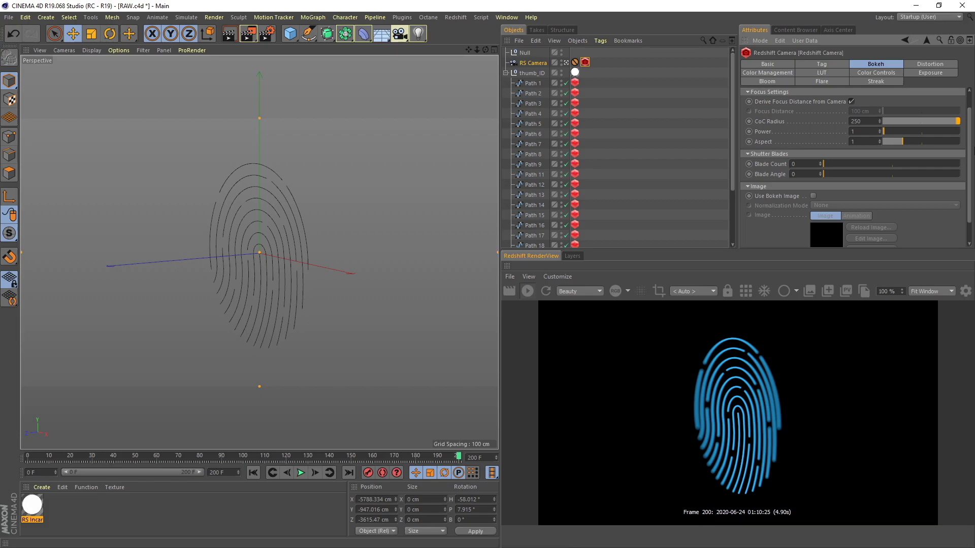
- Override and enable camera bloom, first trying Threshold 0.4, Softness 0.5 and Intensity 3
click(775, 81)
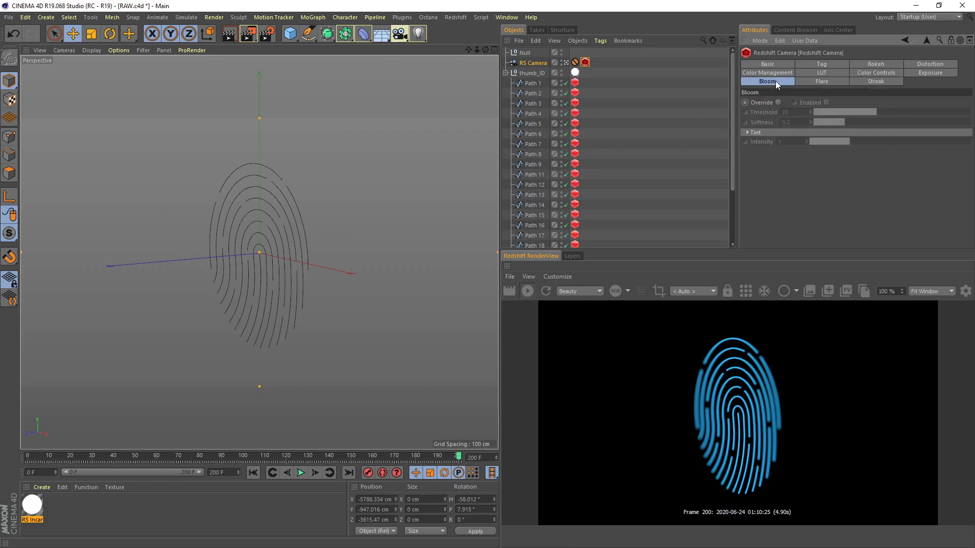
click(777, 104)
click(826, 103)
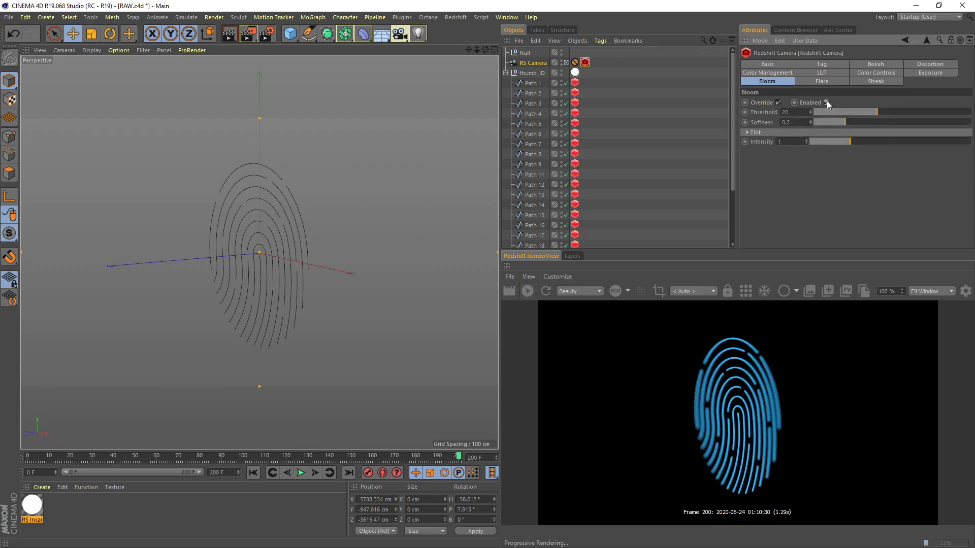
double_click(796, 112)
key(BackSpace)
text(0.4)
key(Return)
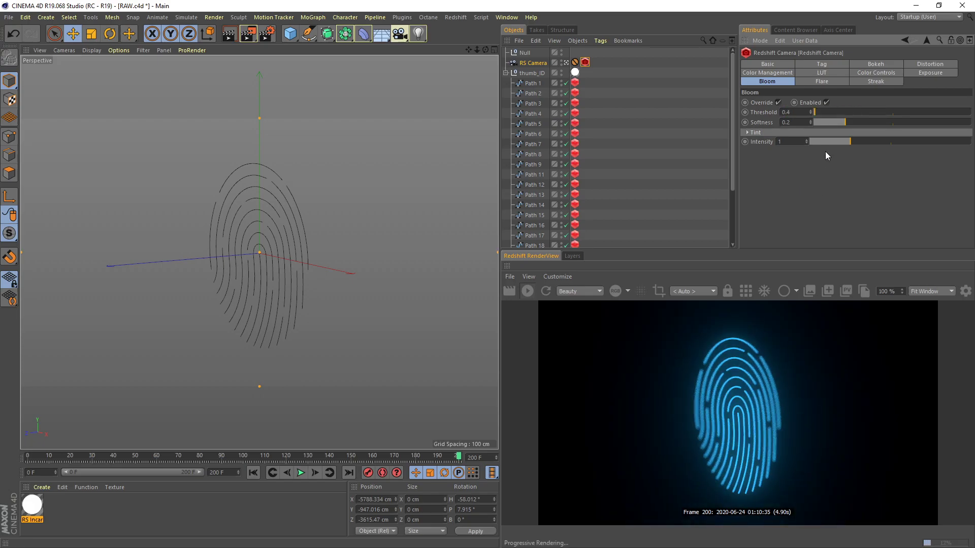
double_click(793, 122)
text(0.5)
key(Return)
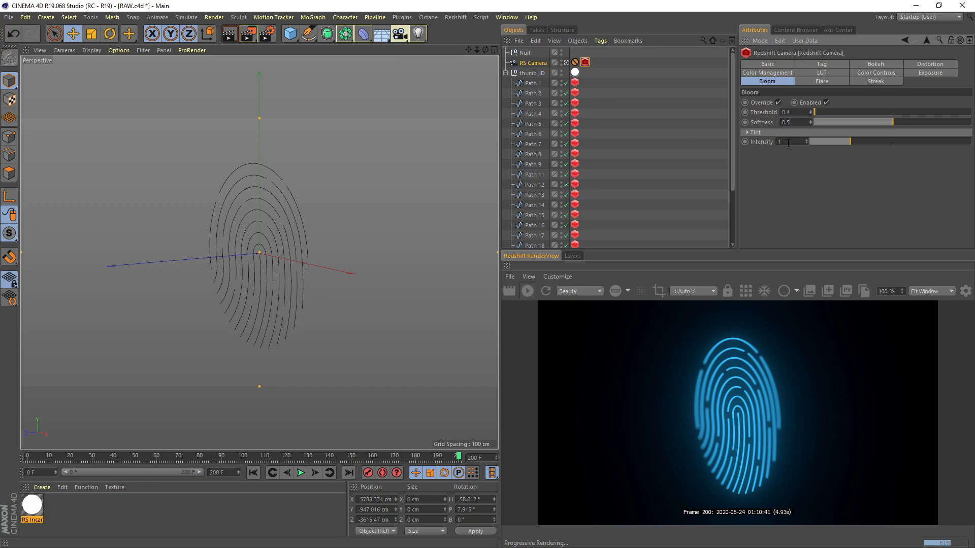
double_click(788, 142)
text(3)
key(Return)
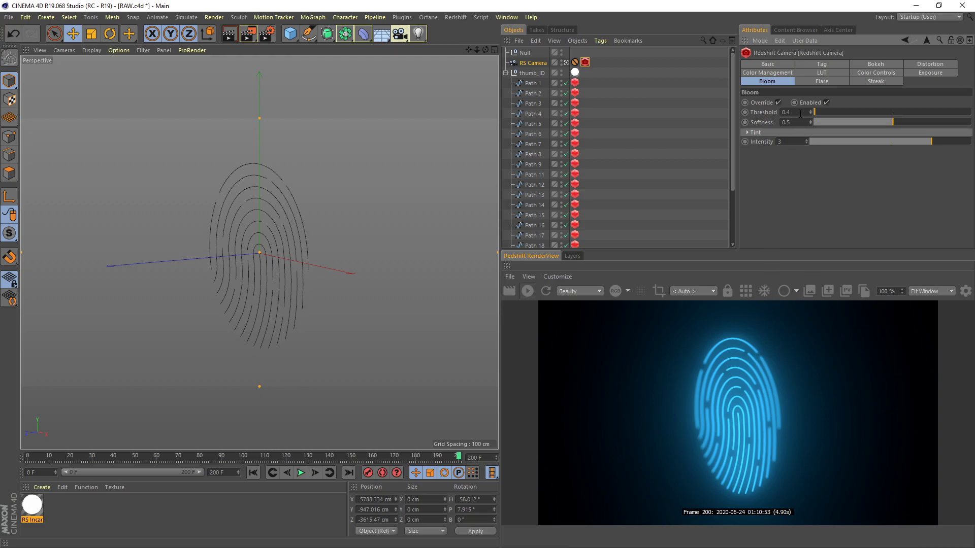
- Refine the bloom to Threshold 0.8, Softness 0.3 and Intensity 4
double_click(784, 112)
text(.8)
key(Return)
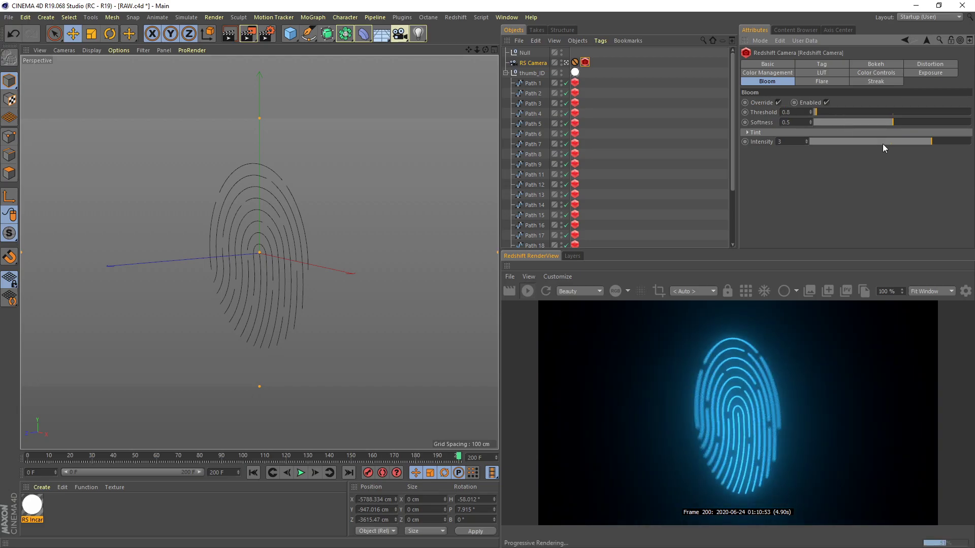
drag(891, 121, 972, 123)
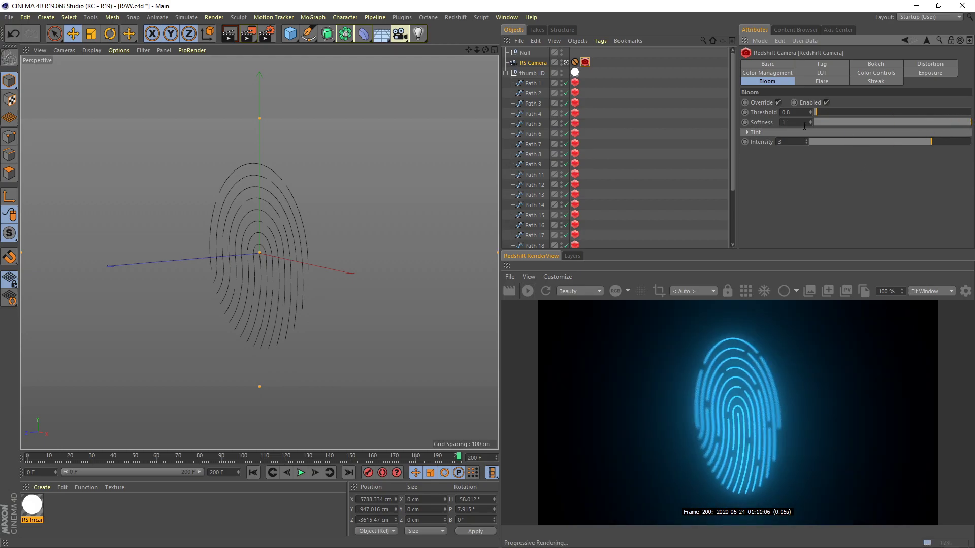
drag(818, 124, 837, 121)
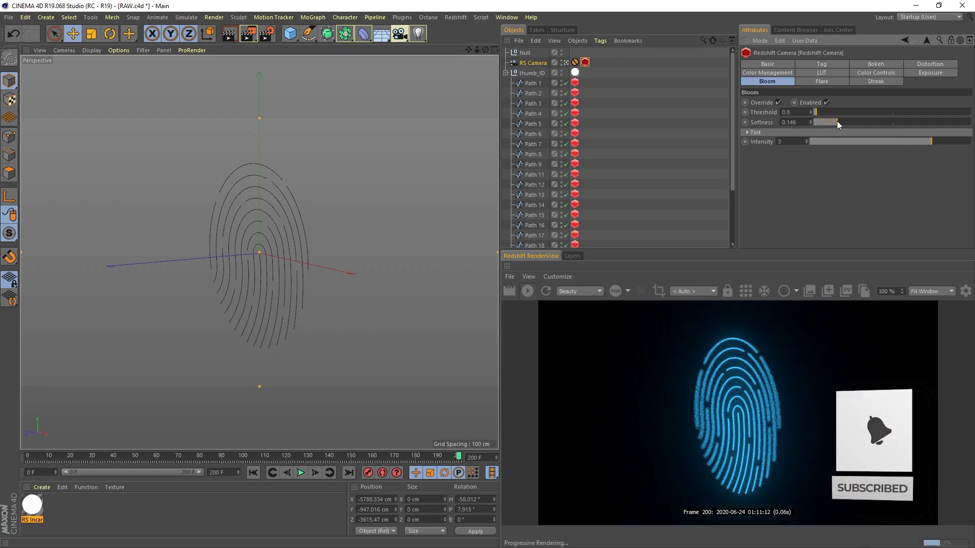
double_click(791, 122)
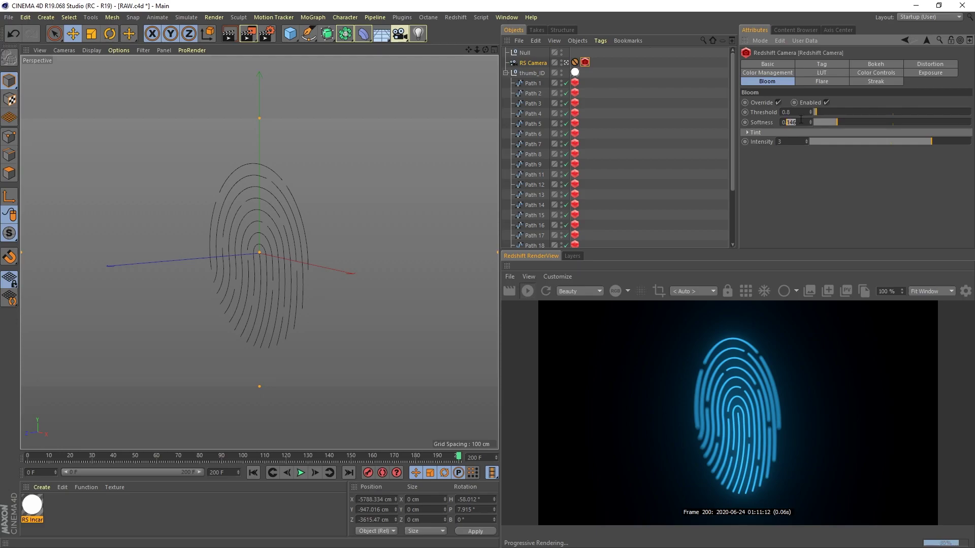
text(3)
key(Return)
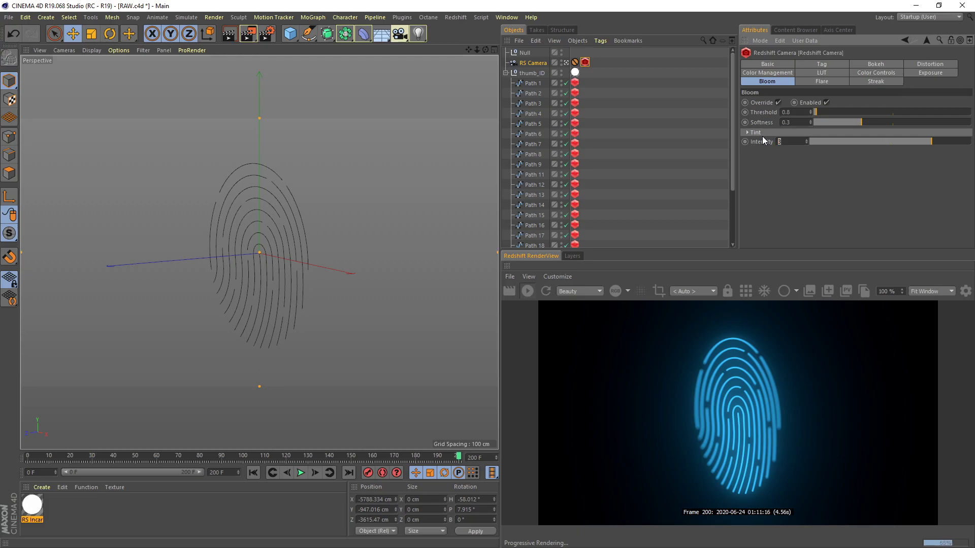
text(4)
key(Return)
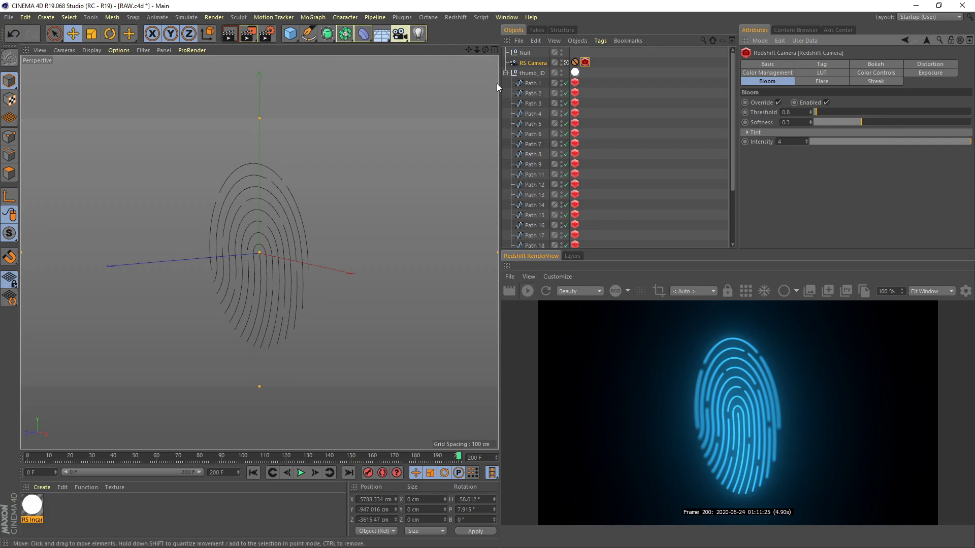
- Add a Plane, rotate it upright 90°, push it back behind the fingerprint, and enlarge it
click(506, 73)
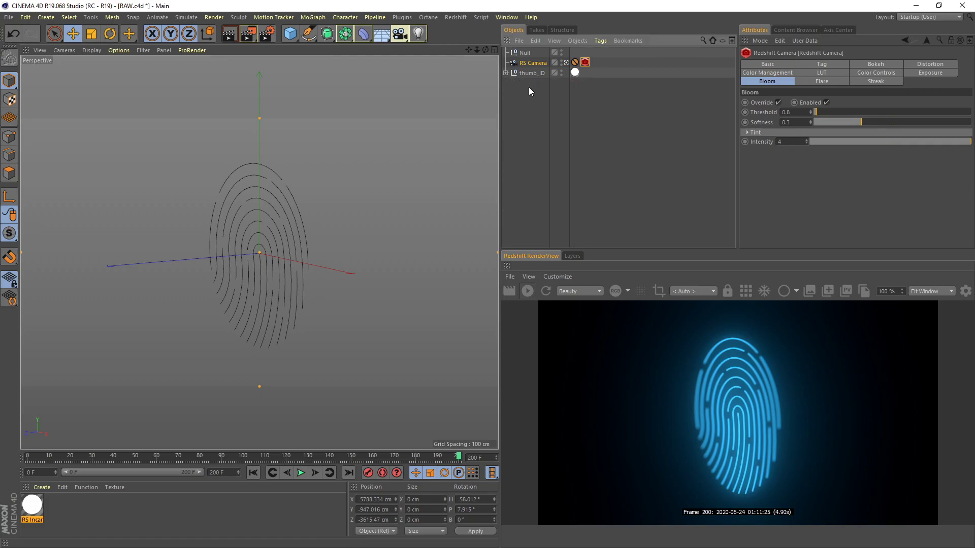
click(290, 34)
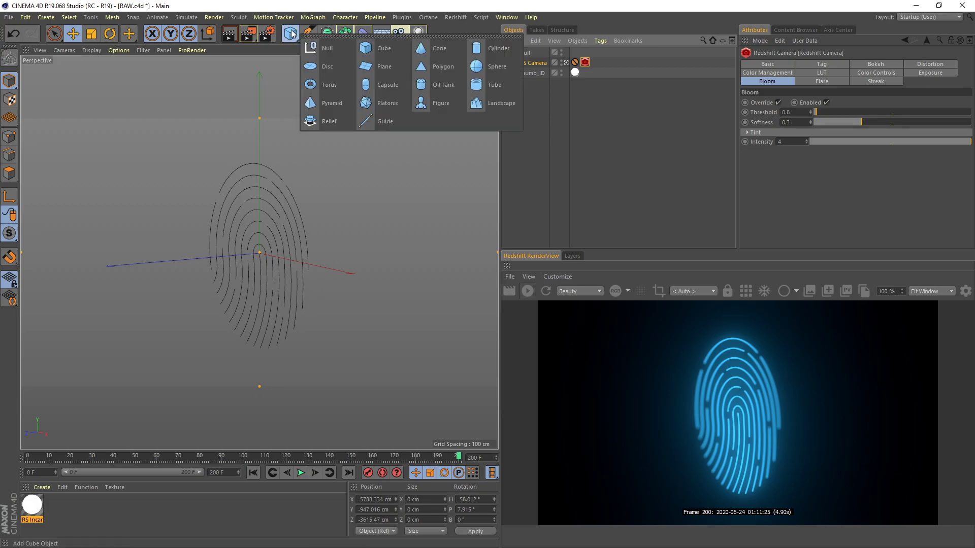
click(389, 62)
key(r)
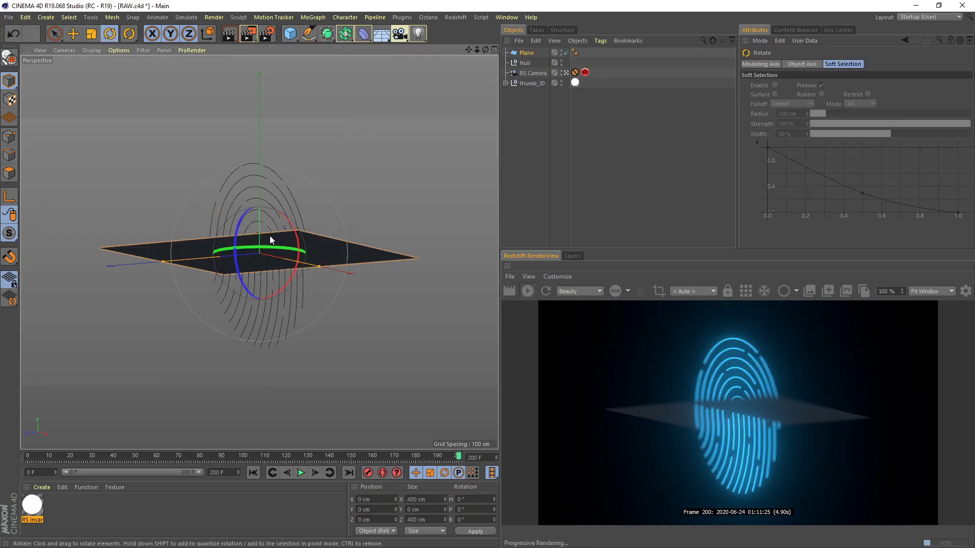
drag(295, 229, 282, 300)
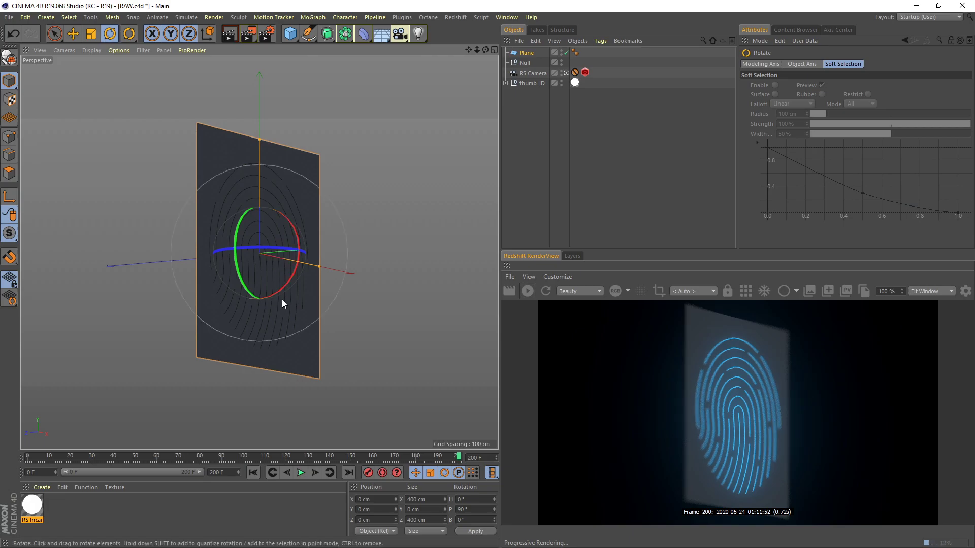
key(e)
drag(322, 252, 500, 335)
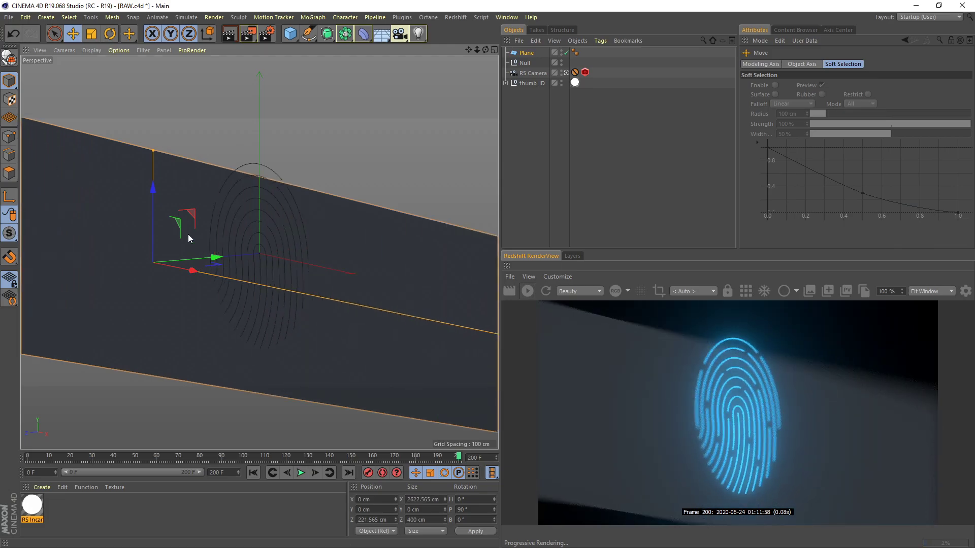
drag(152, 148, 152, 33)
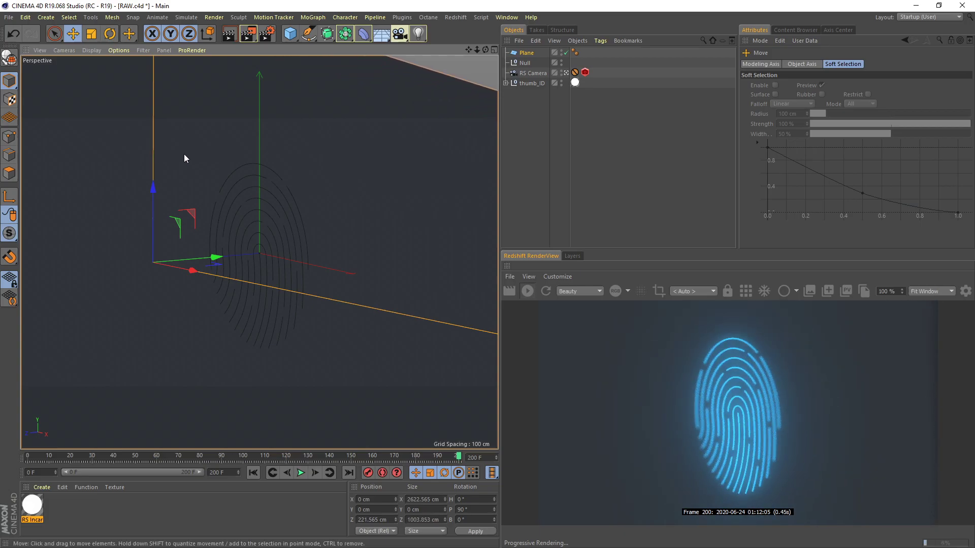
- Create a new Redshift Material, drag it onto the Plane, and open its Shader Graph
click(42, 487)
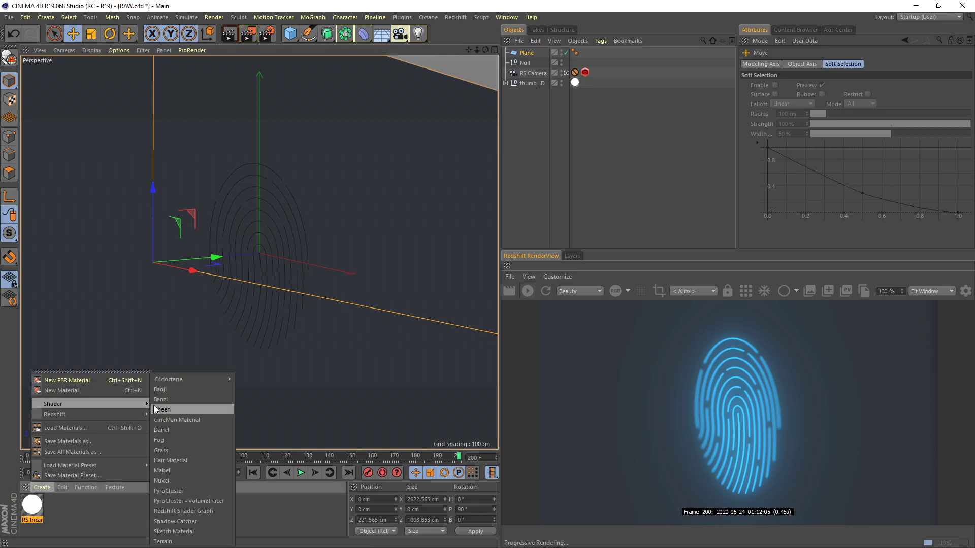
mouse_move(137, 414)
mouse_move(168, 414)
click(201, 413)
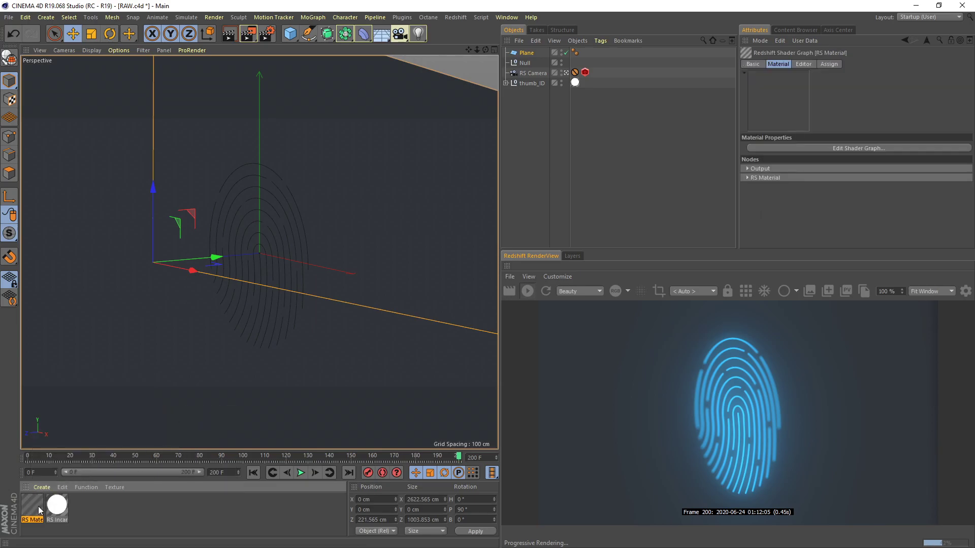
drag(108, 350, 108, 349)
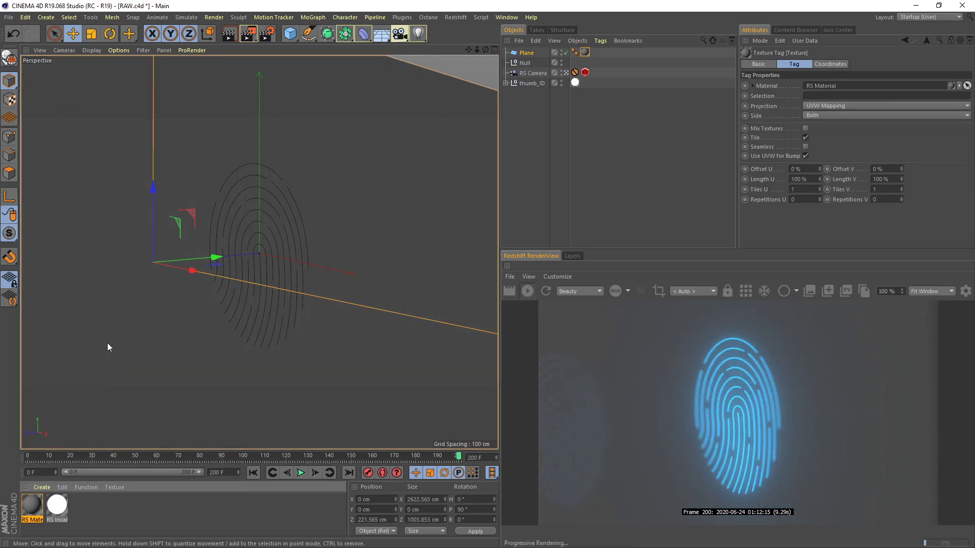
double_click(32, 503)
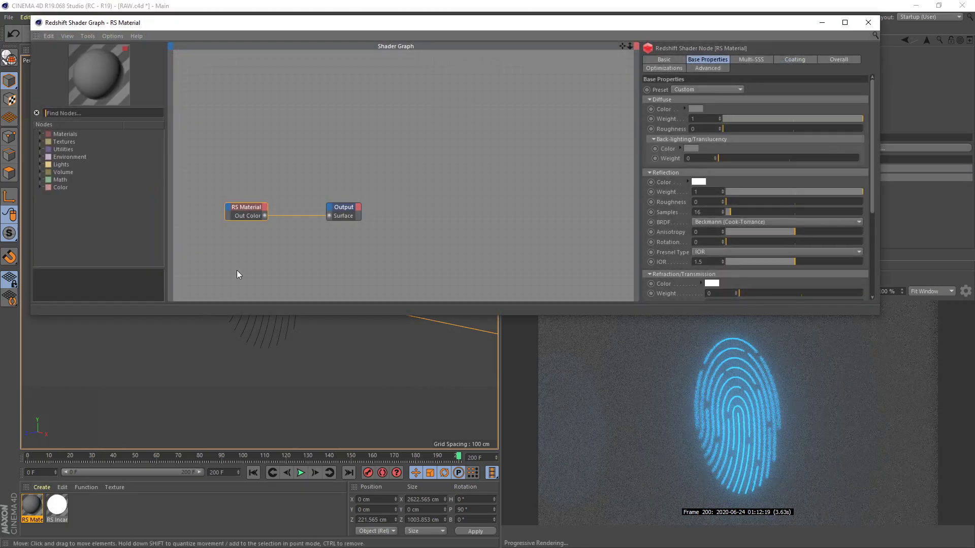
drag(404, 25, 394, 46)
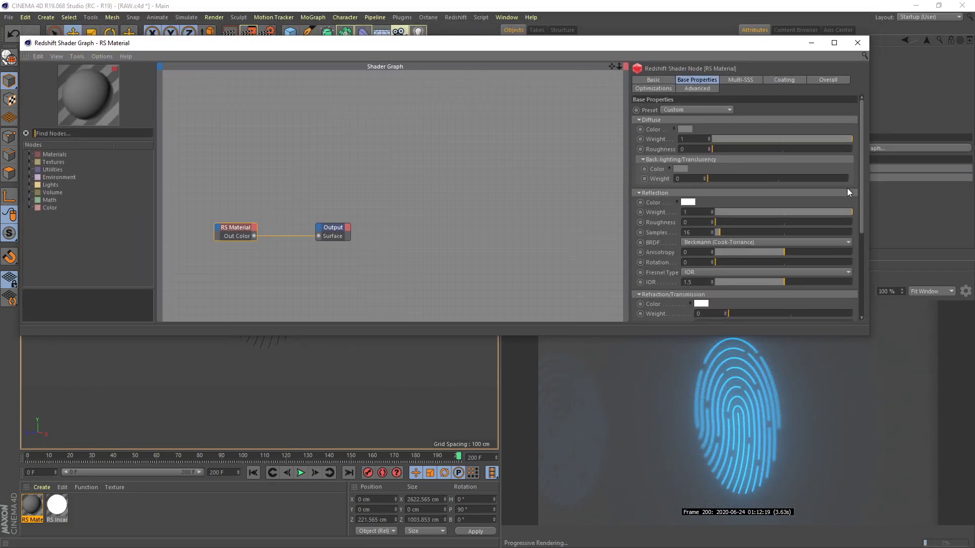
drag(872, 197, 751, 198)
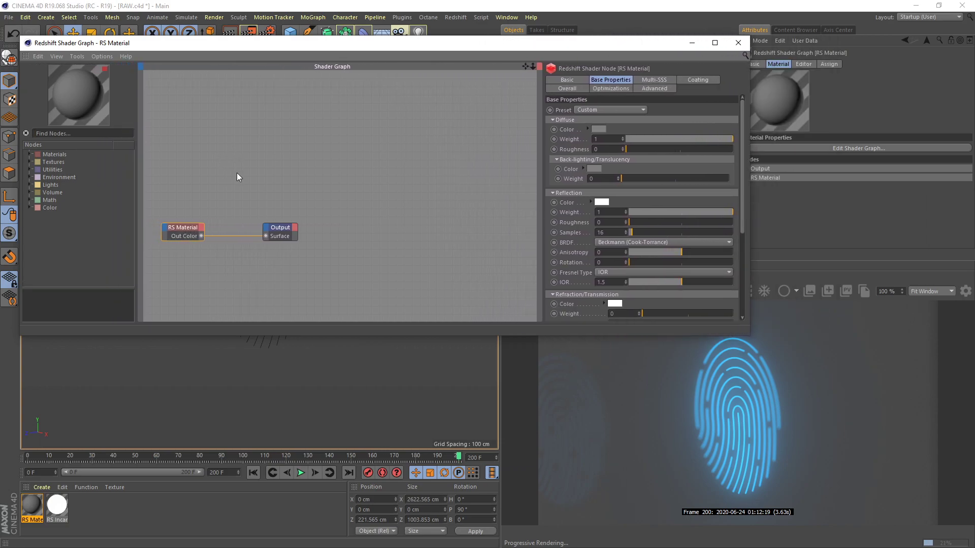
- Replace the RS Material link with a Sprite node feeding the Output Surface
click(244, 237)
key(Delete)
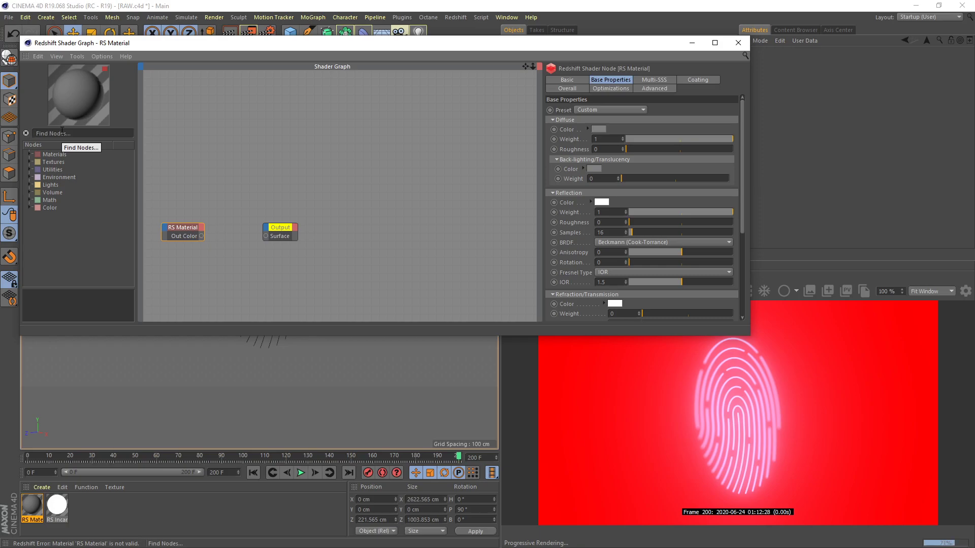
text(sprite)
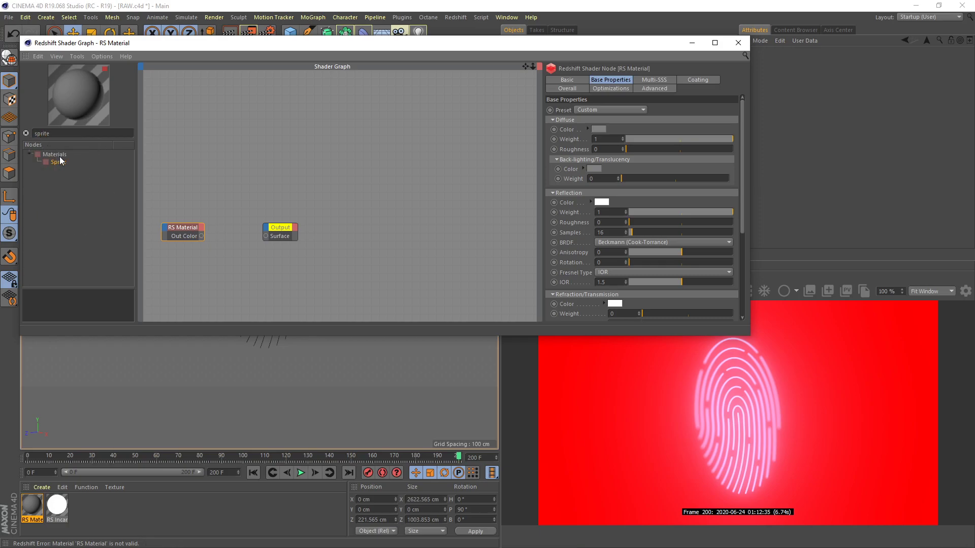
drag(59, 163, 266, 235)
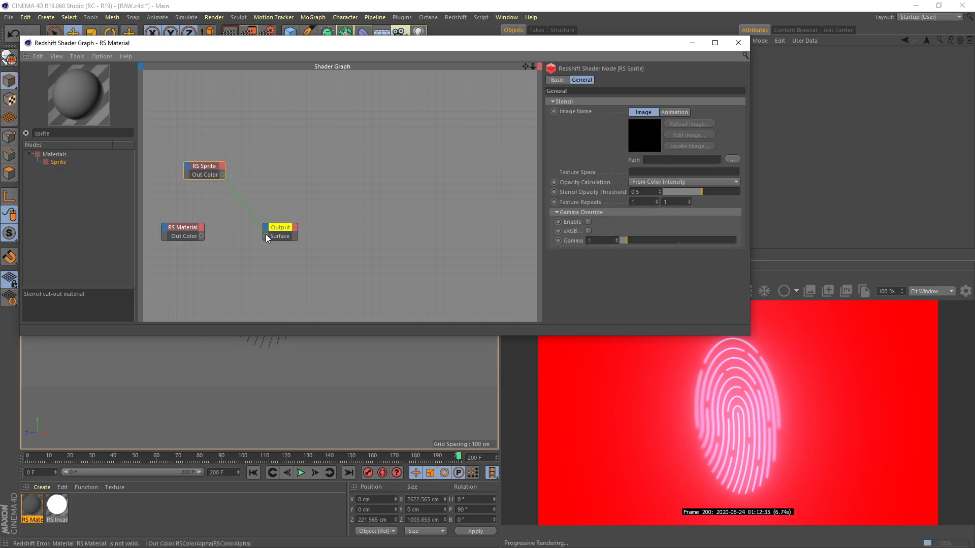
click(265, 231)
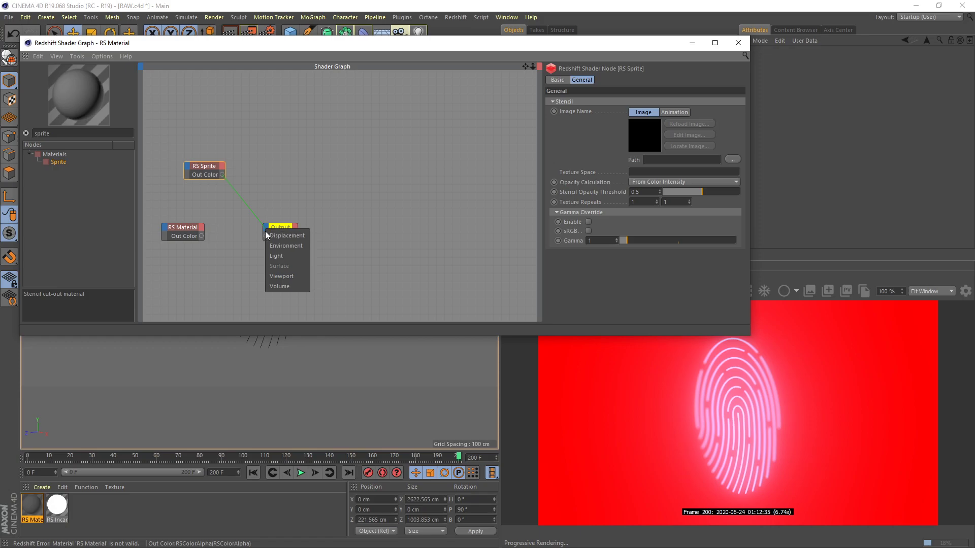
click(264, 229)
drag(223, 174, 265, 236)
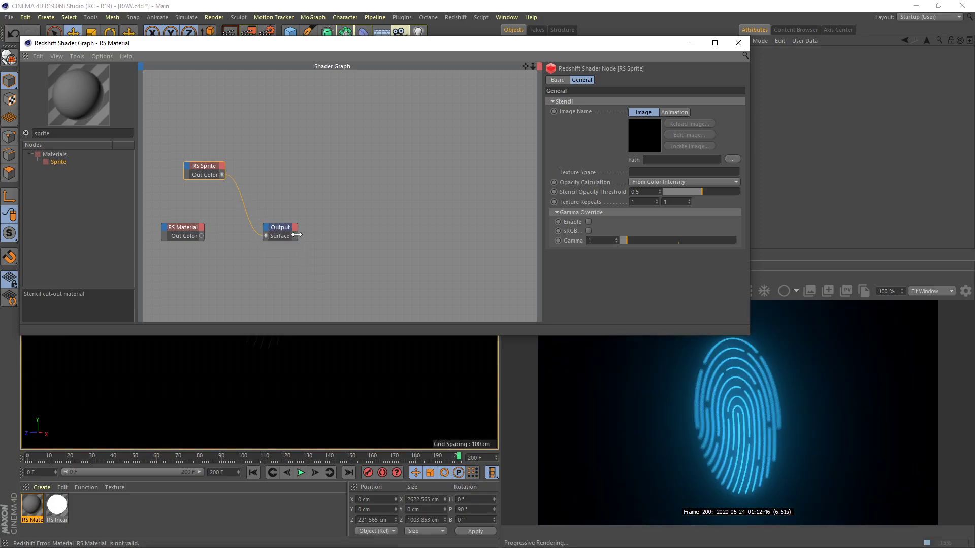
drag(549, 45, 537, 13)
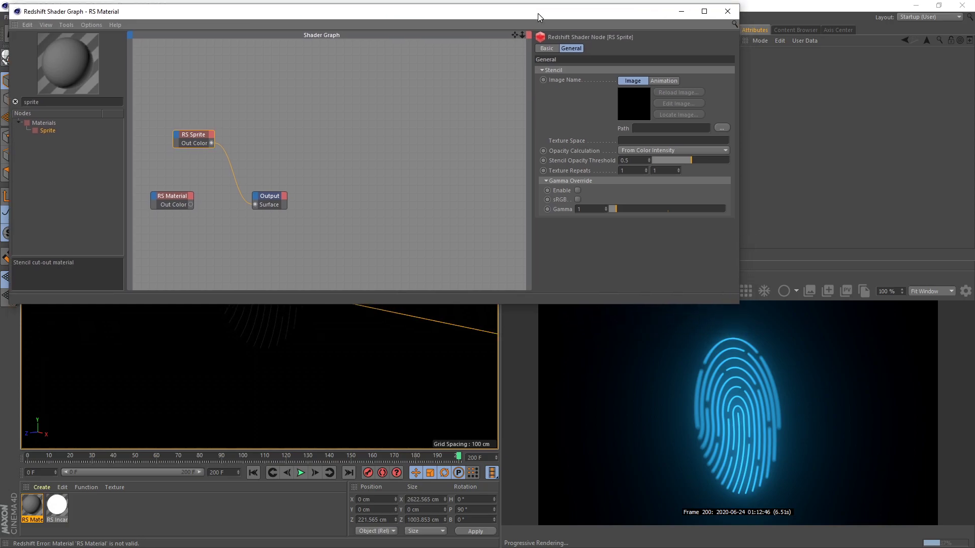
drag(739, 177, 652, 193)
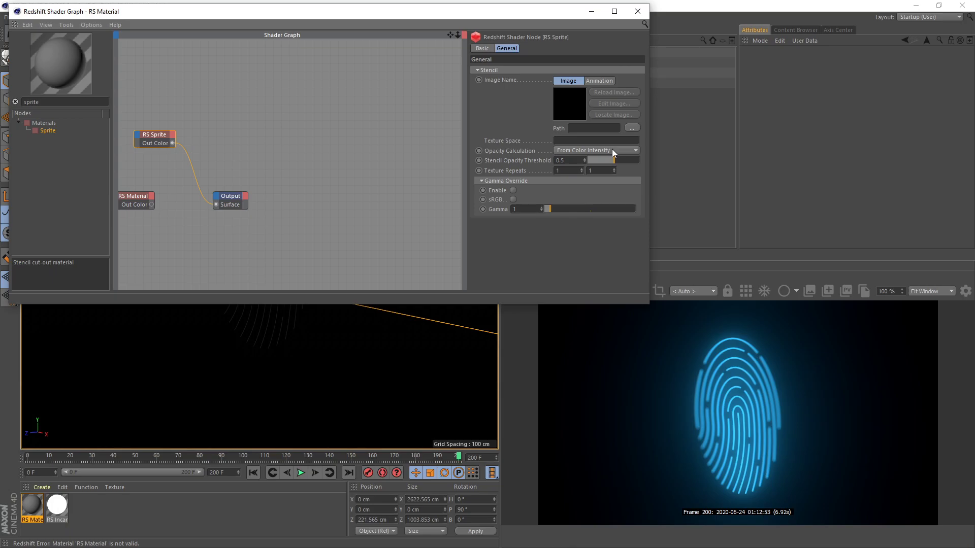
- Browse to the JS-dotGrid png for the sprite image and preview it in Photos
click(632, 127)
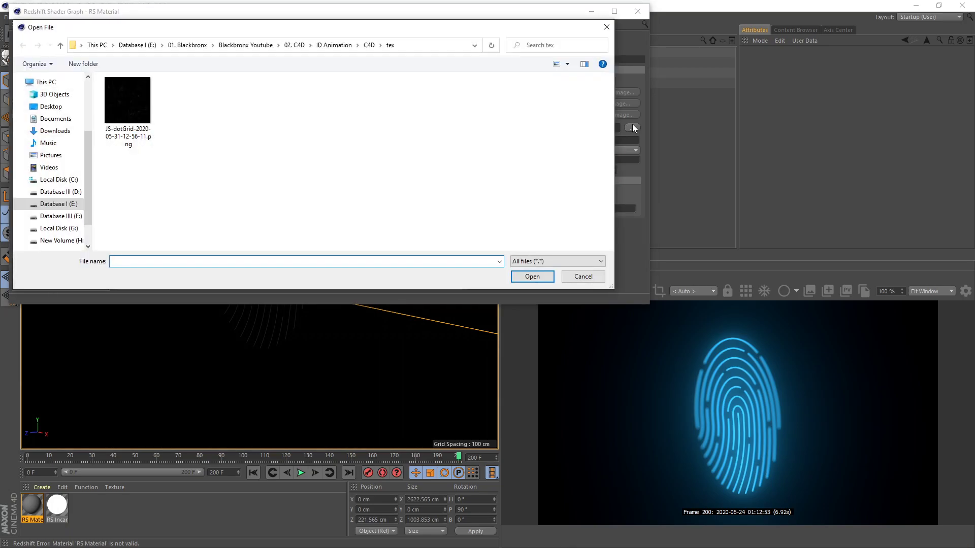
click(122, 106)
right_click(123, 106)
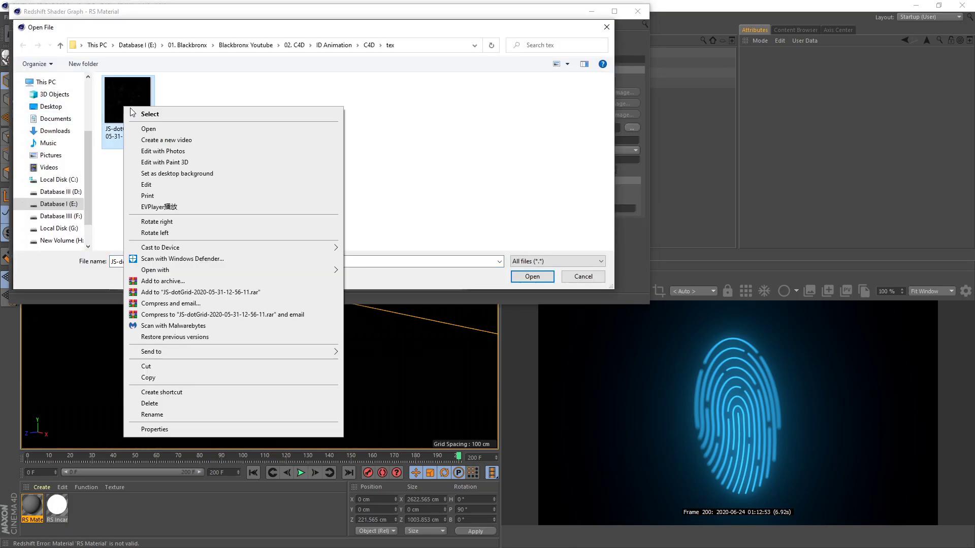
click(149, 129)
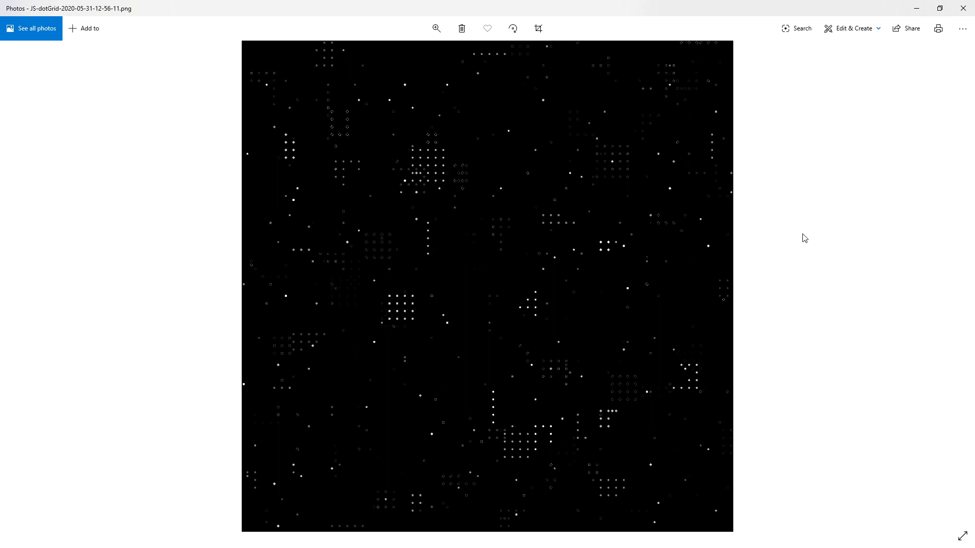
- Load the dotGrid png into the RS Sprite, declining to copy it into the project folder
click(963, 8)
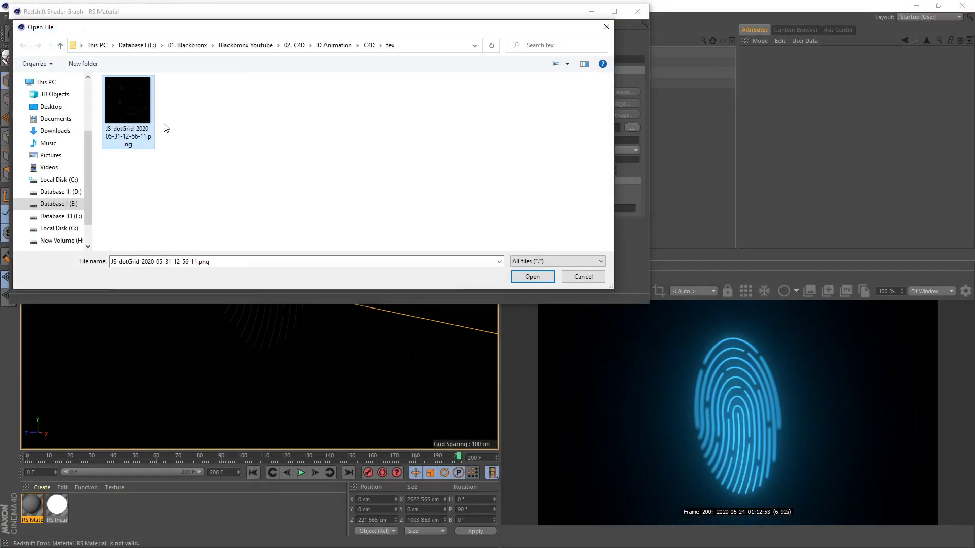
double_click(132, 106)
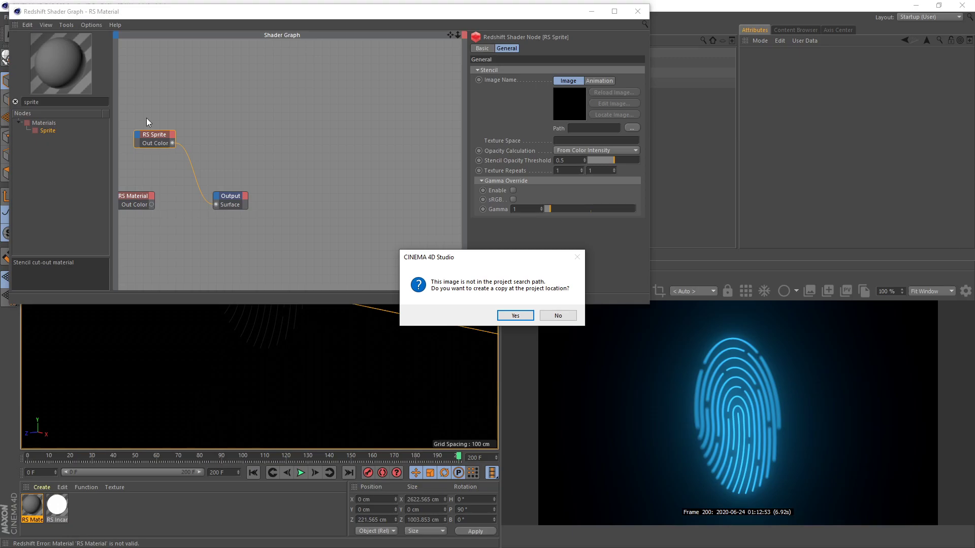
click(558, 316)
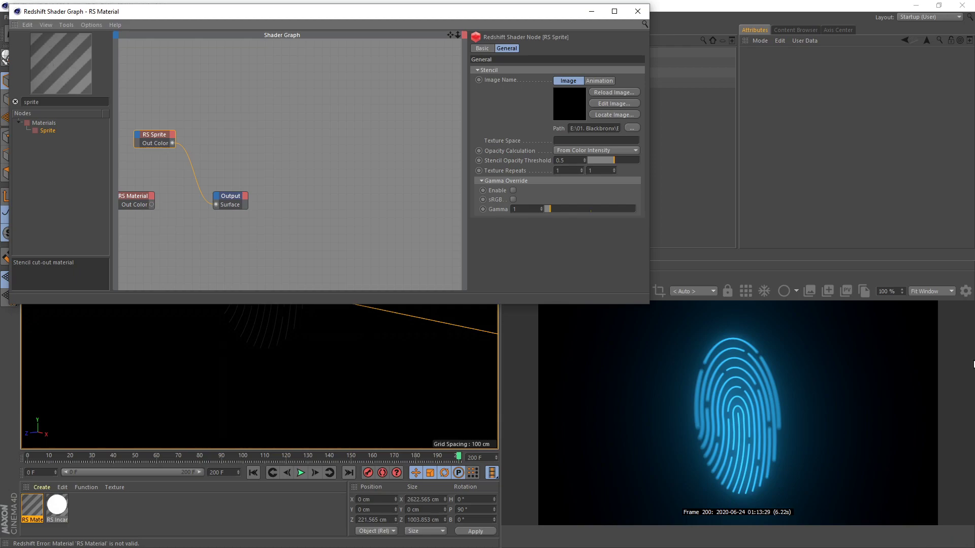
middle_drag(246, 196, 388, 216)
drag(46, 102, 22, 102)
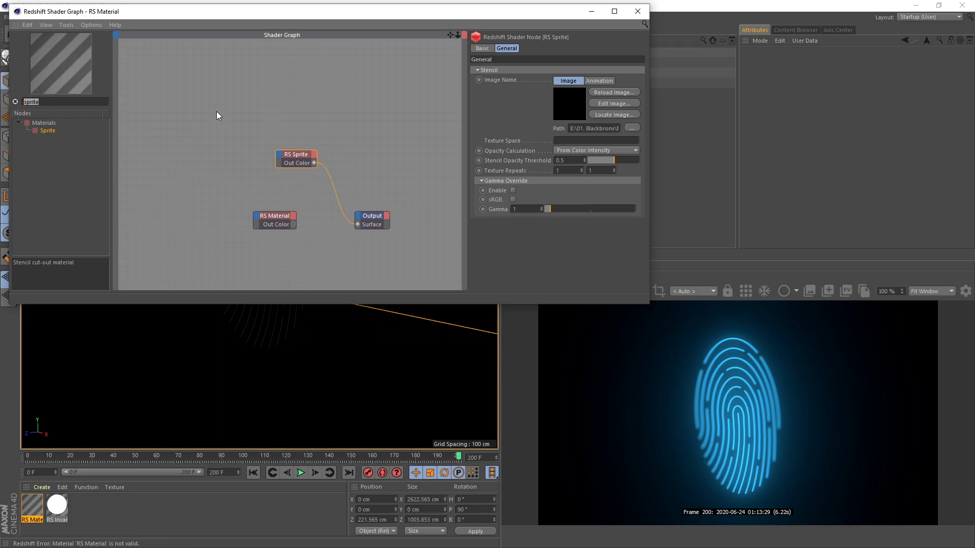
- Add an RS Incandescent node, wire its Out Color into the RS Sprite Input, and close the graph
key(BackSpace)
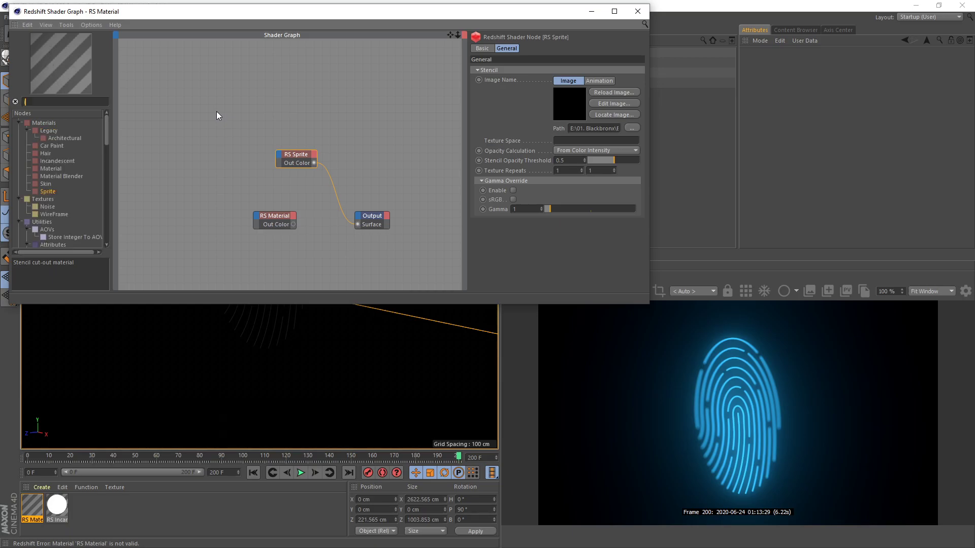
text(inca)
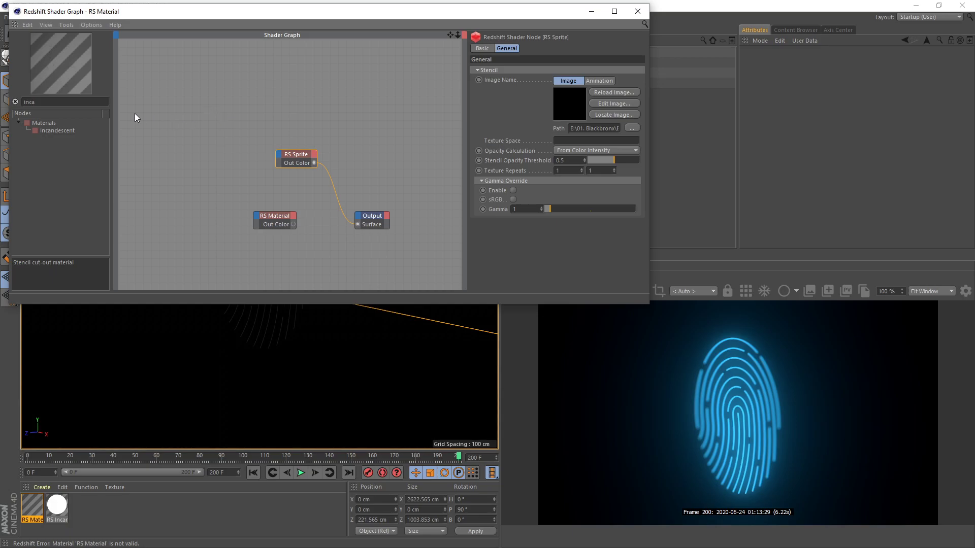
drag(65, 130, 206, 141)
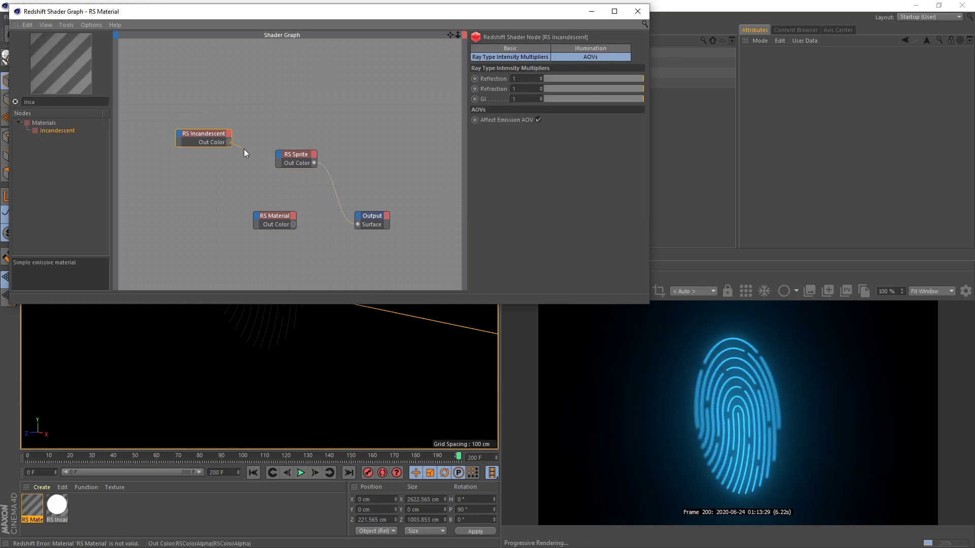
drag(280, 159, 281, 160)
mouse_move(288, 161)
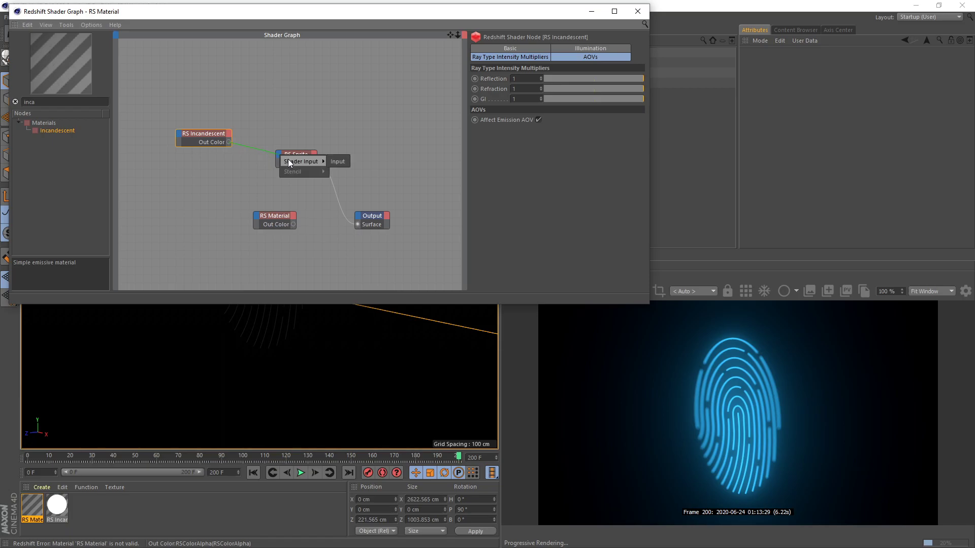
click(338, 161)
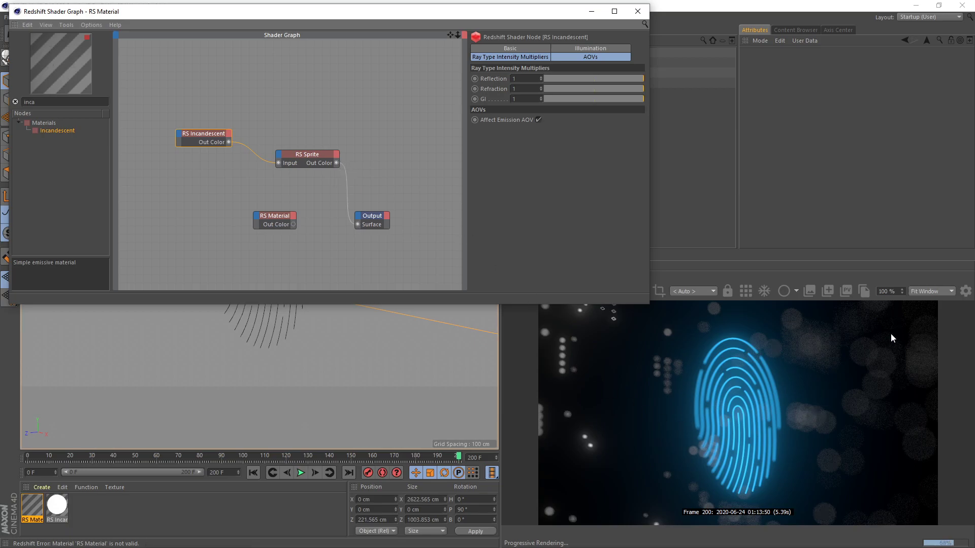
click(645, 13)
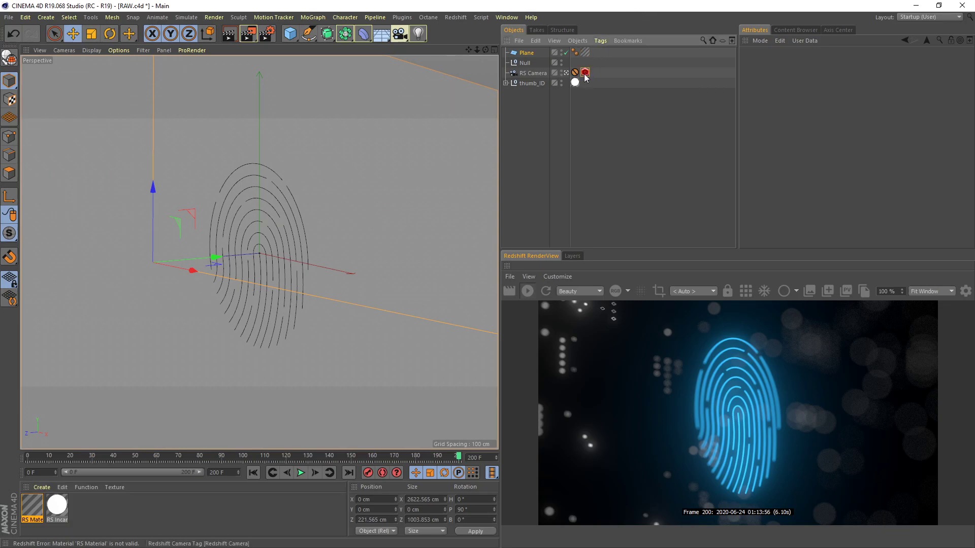
- Lower the Redshift camera's bokeh CoC Radius to 80 and push the dotted backdrop plane back along Z
click(585, 73)
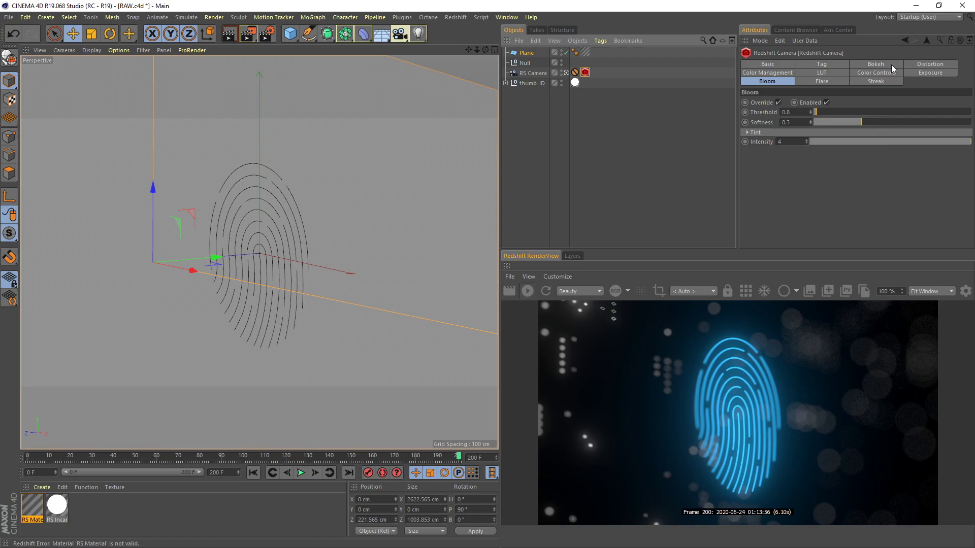
click(891, 65)
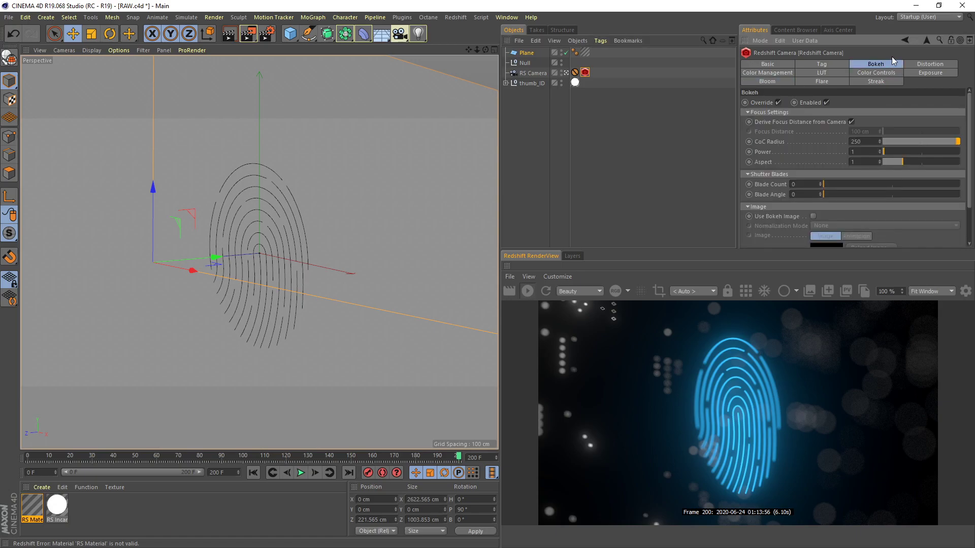
double_click(858, 142)
text(80)
key(Return)
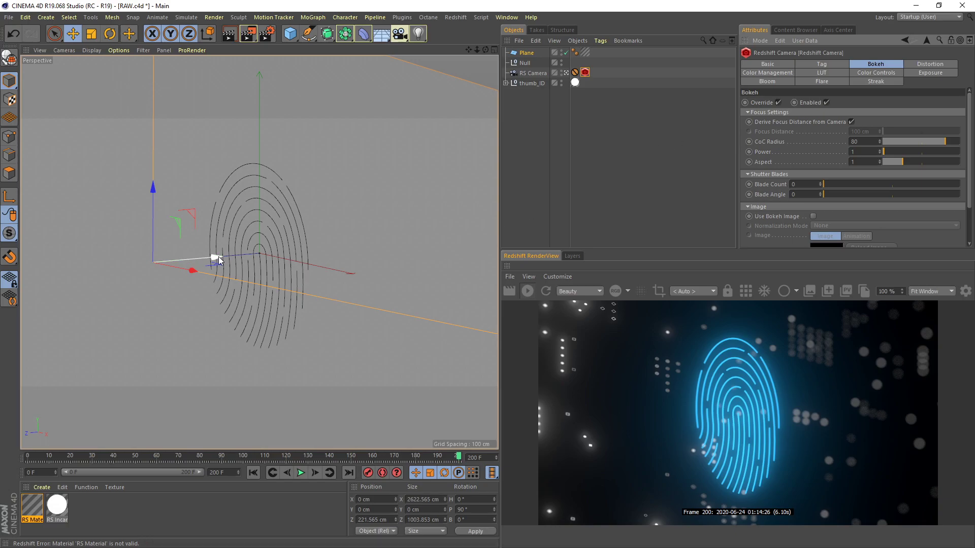
drag(218, 257, 202, 287)
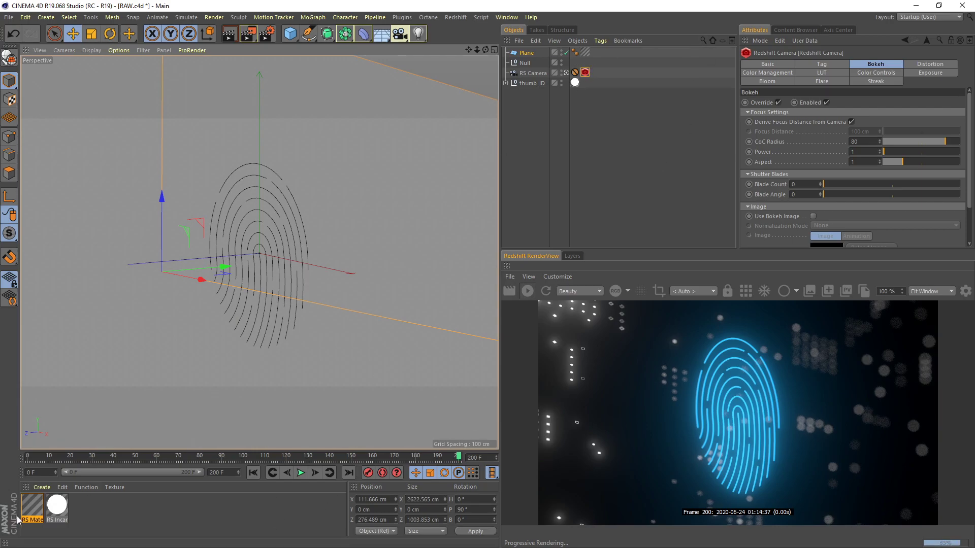
- Make the RS Material's RS Incandescent glow light blue, with hue 200 and saturation 8
double_click(30, 507)
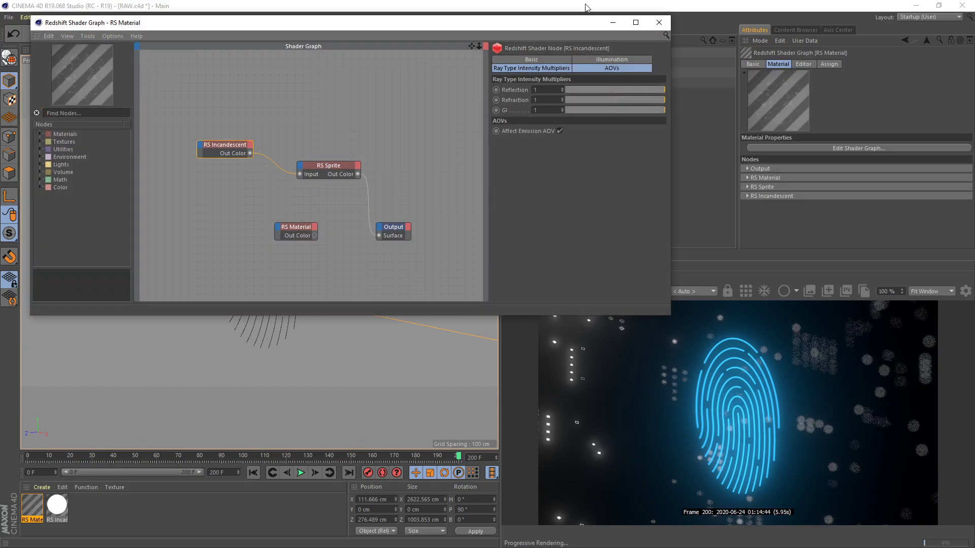
drag(571, 24, 528, 46)
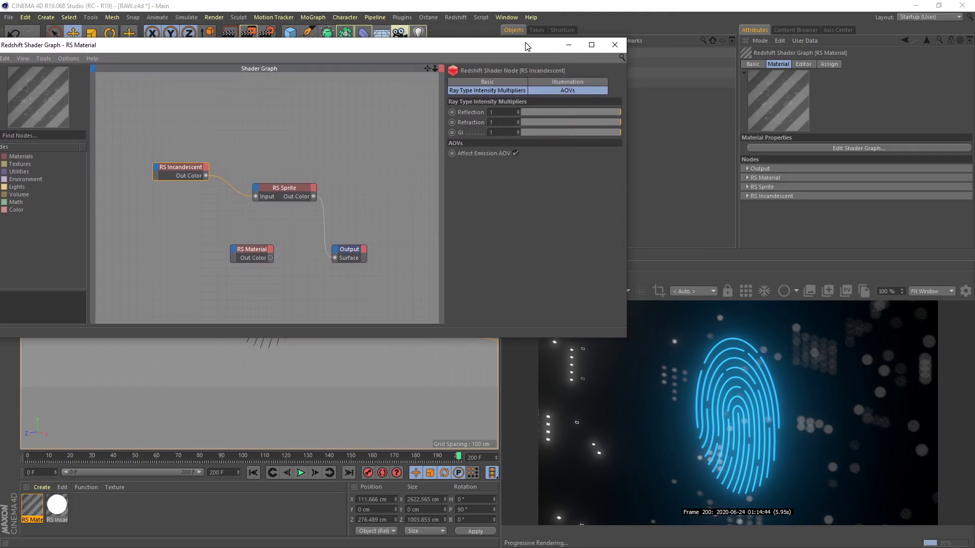
click(187, 173)
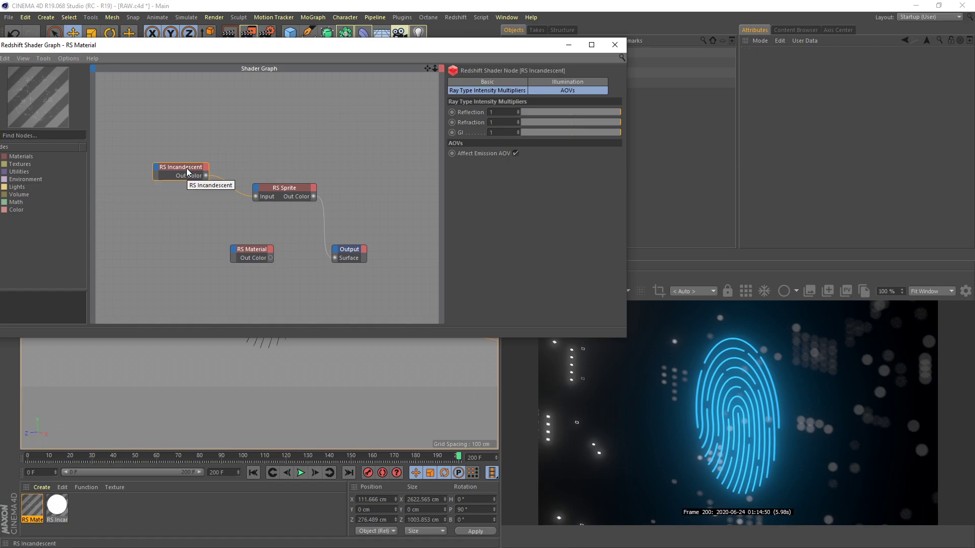
click(513, 84)
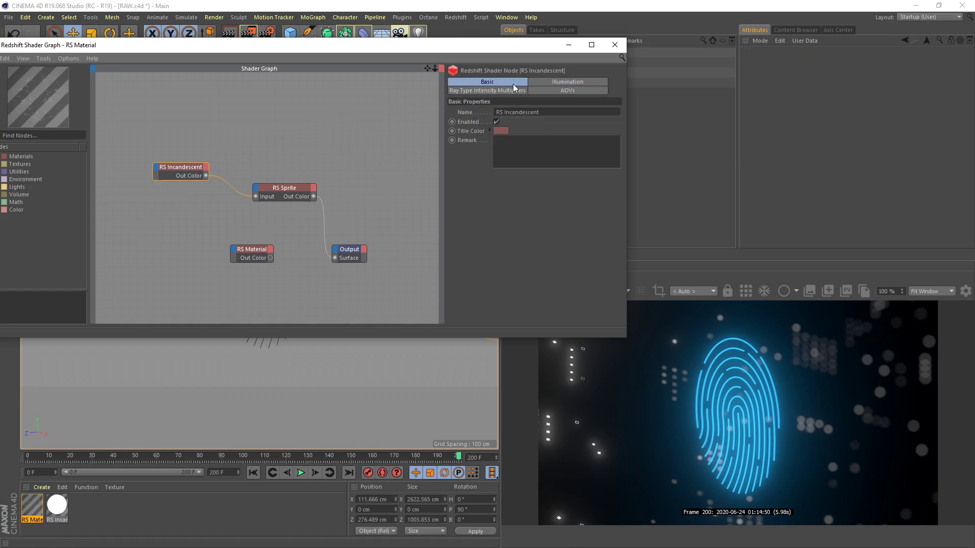
click(558, 83)
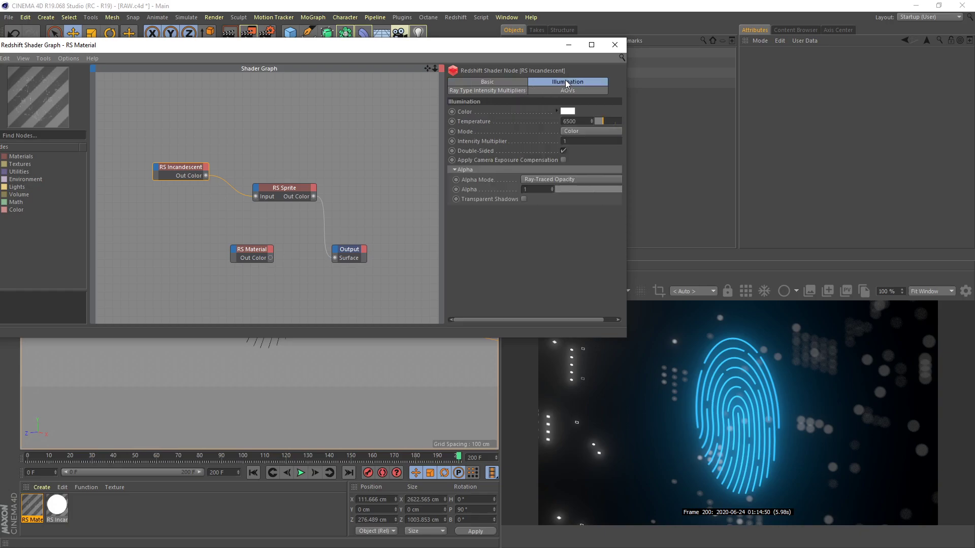
click(571, 113)
drag(573, 63, 417, 170)
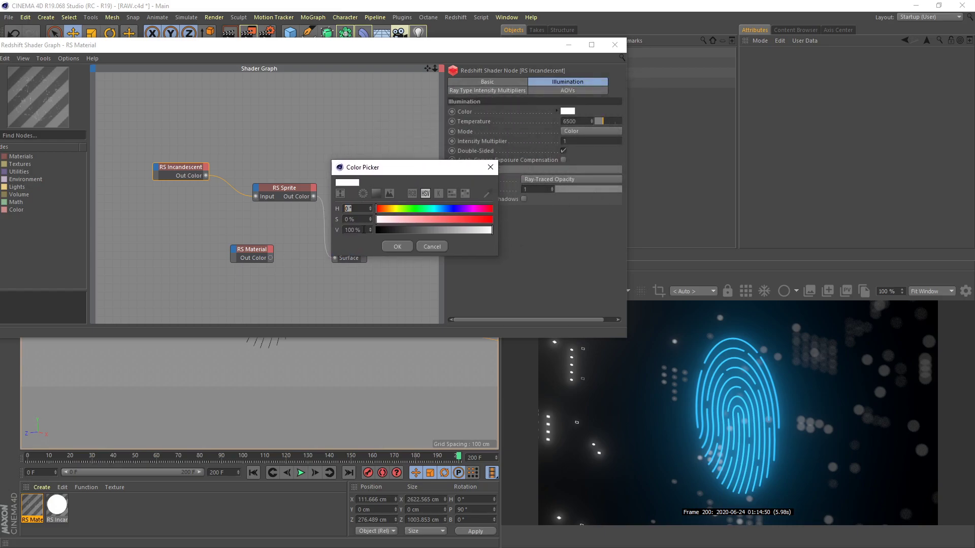
text(200)
key(Tab)
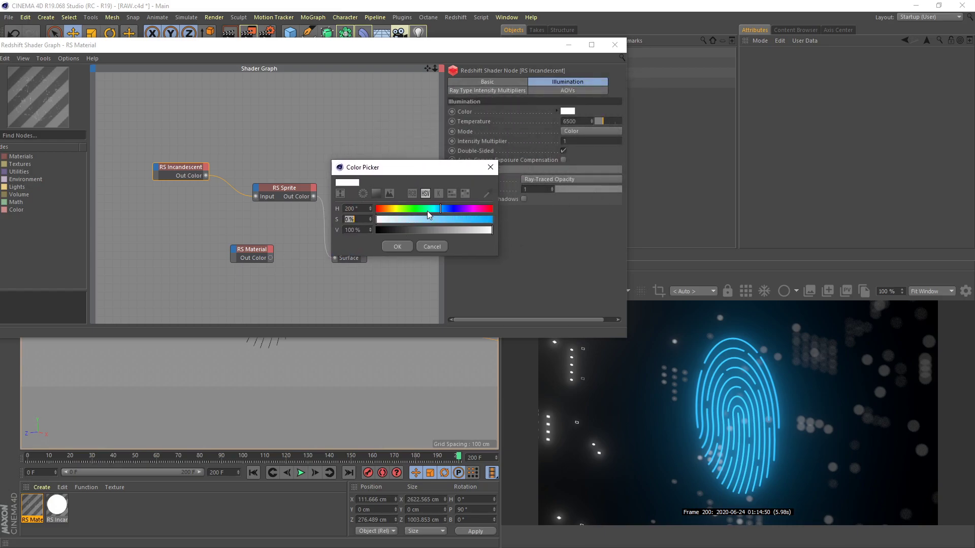
text(8)
click(397, 246)
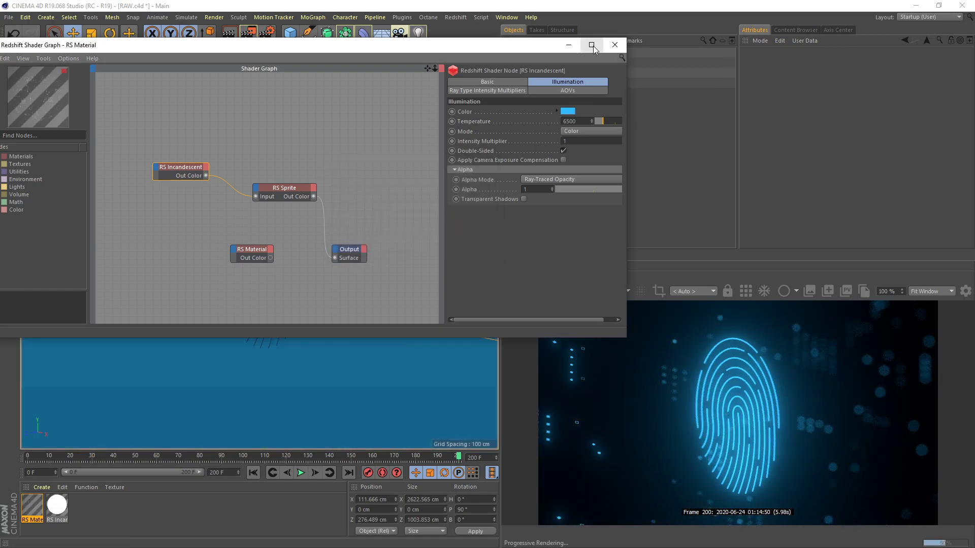
click(614, 45)
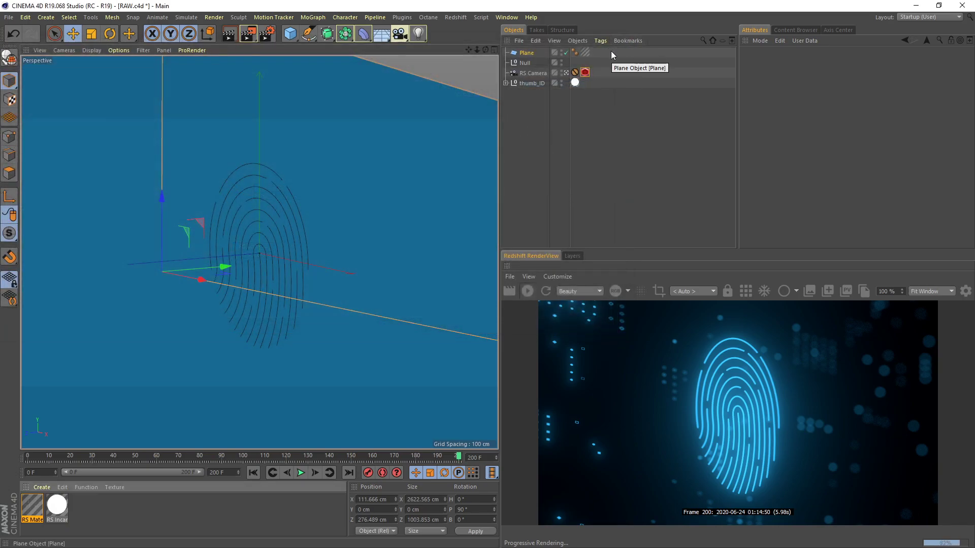
- Preview the fingerprint animation, then delete the first tag on RS Camera
click(302, 473)
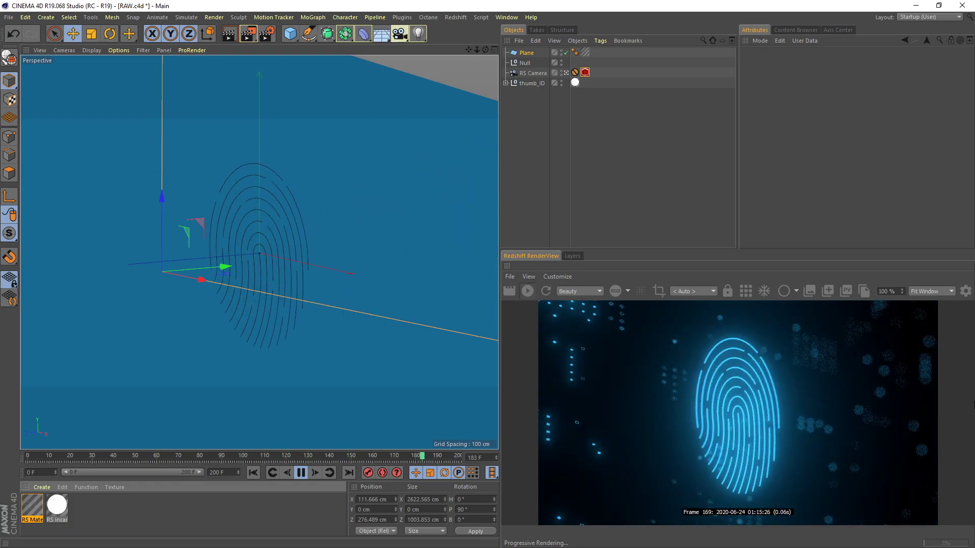
click(301, 473)
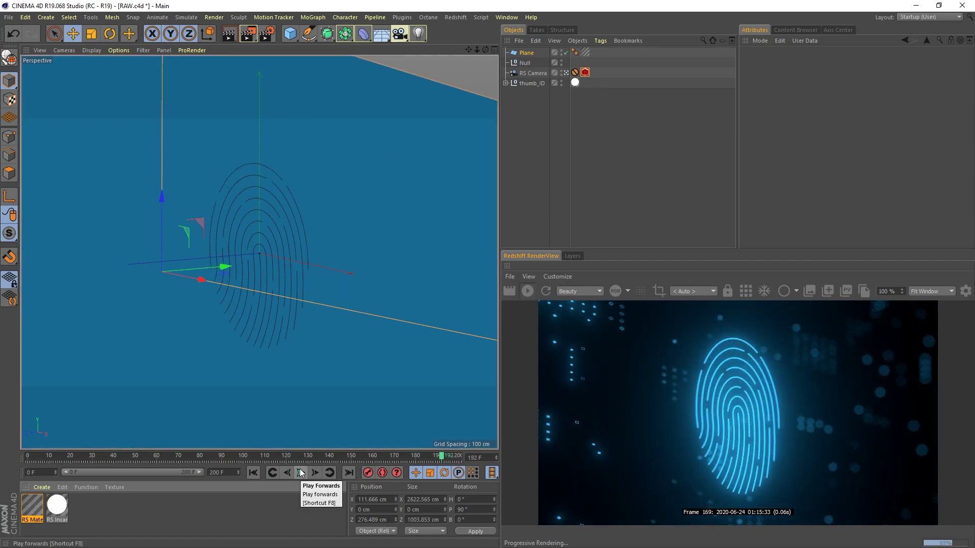
click(575, 72)
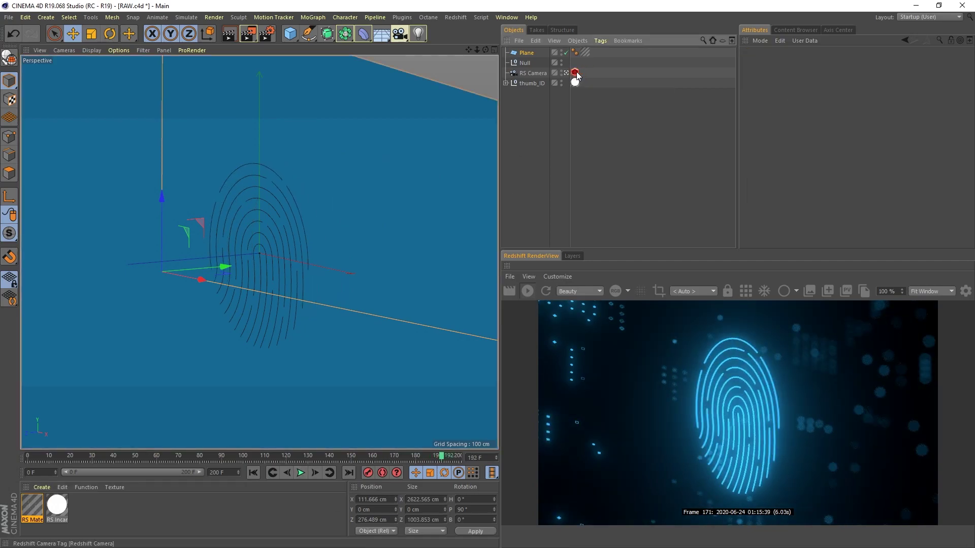
key(Delete)
- Replay the animation, reset to frame 0, and reframe RS Camera to a 17° banked shot
click(532, 72)
click(809, 63)
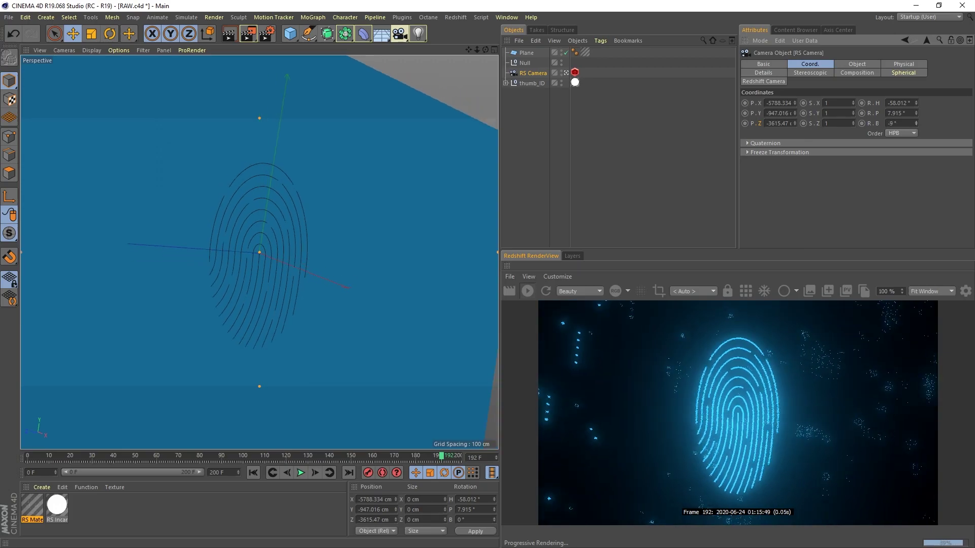
click(301, 473)
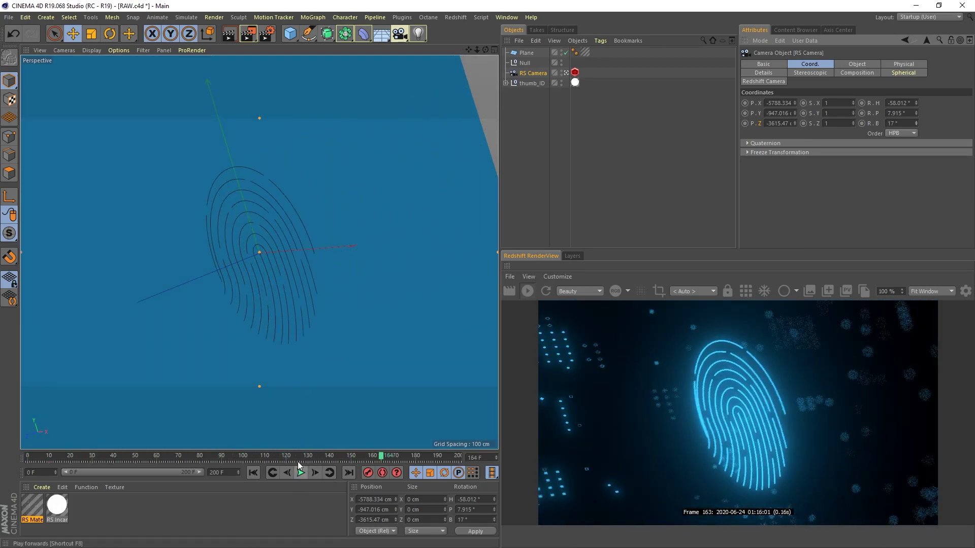
click(300, 473)
click(253, 473)
middle_click(232, 377)
middle_click(214, 212)
drag(309, 306, 352, 297)
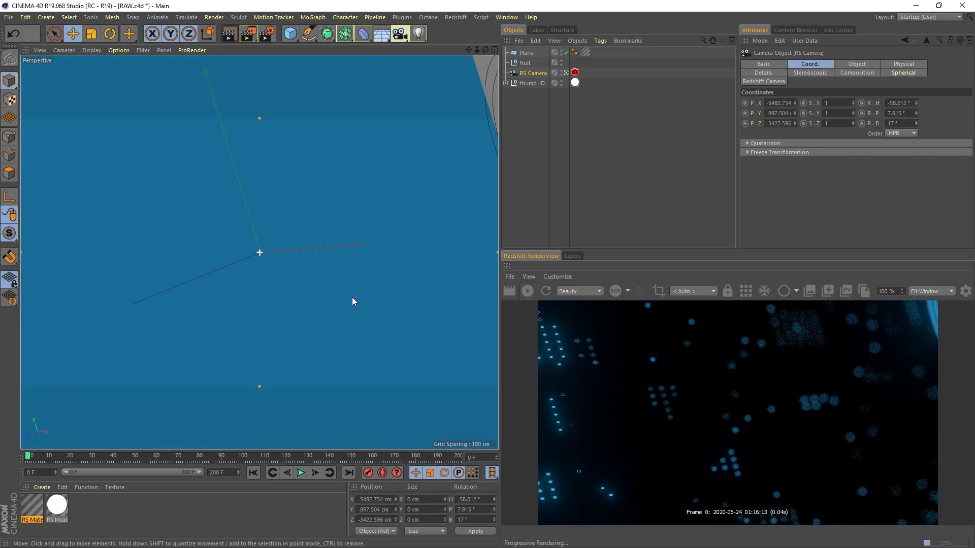